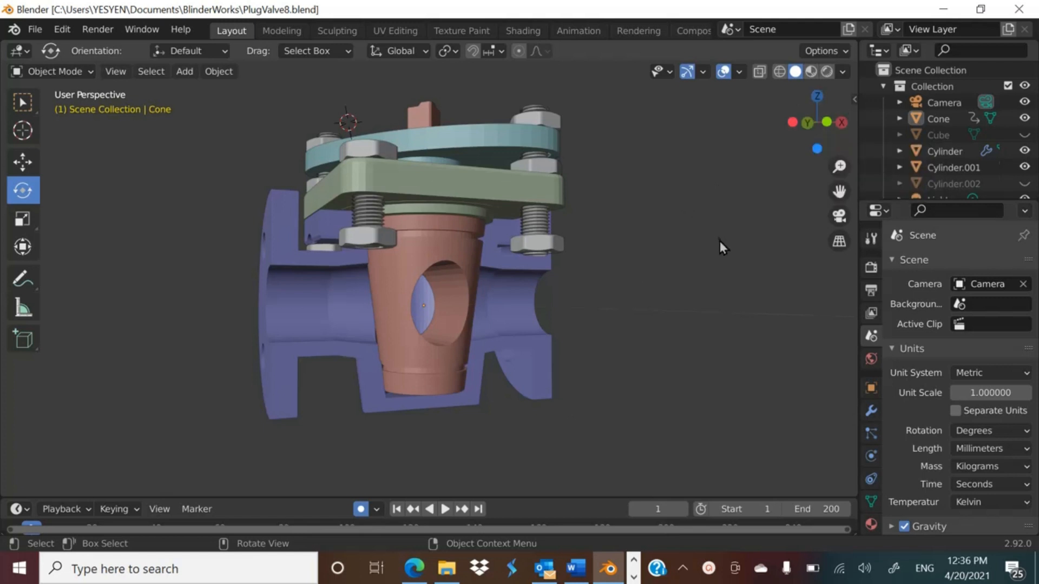
Step: Inspect the sectioned plug valve assembly from another angle and play back its animation
{"action": "left_click_drag", "start_coordinate": [832, 135], "coordinate": [19, 143]}
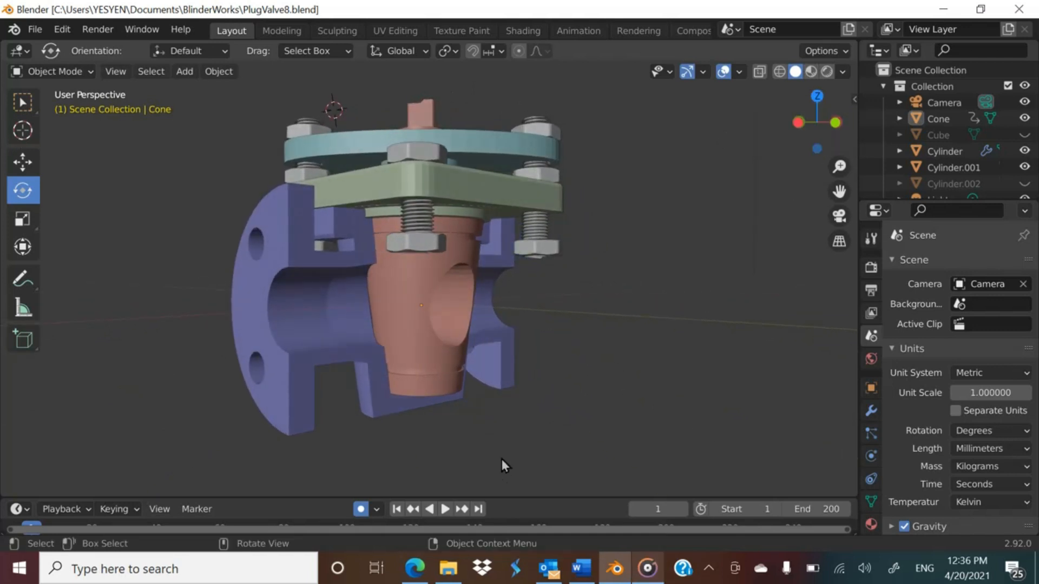
{"action": "left_click", "coordinate": [446, 509]}
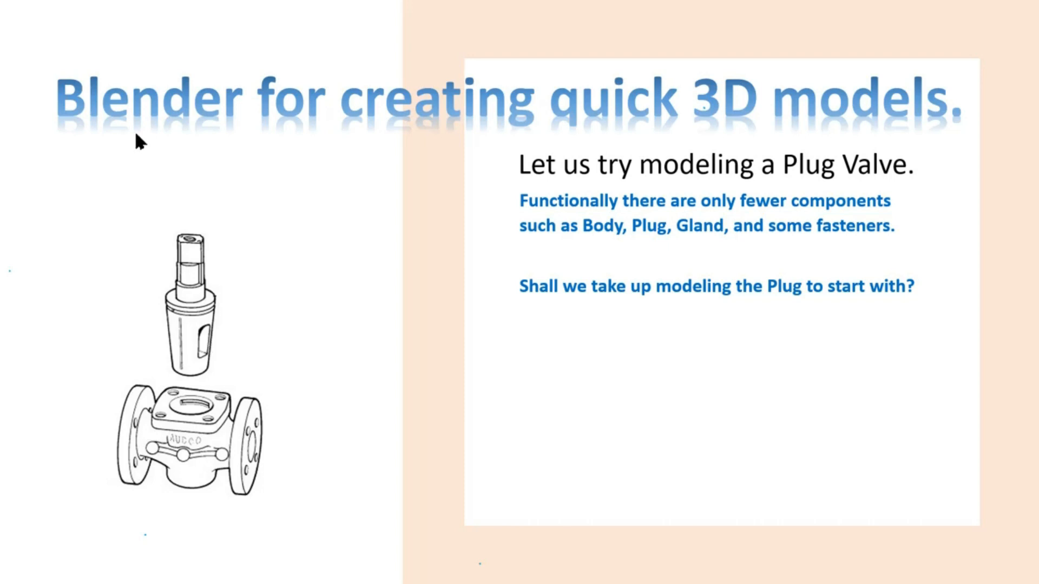
{"action": "left_click", "coordinate": [219, 214]}
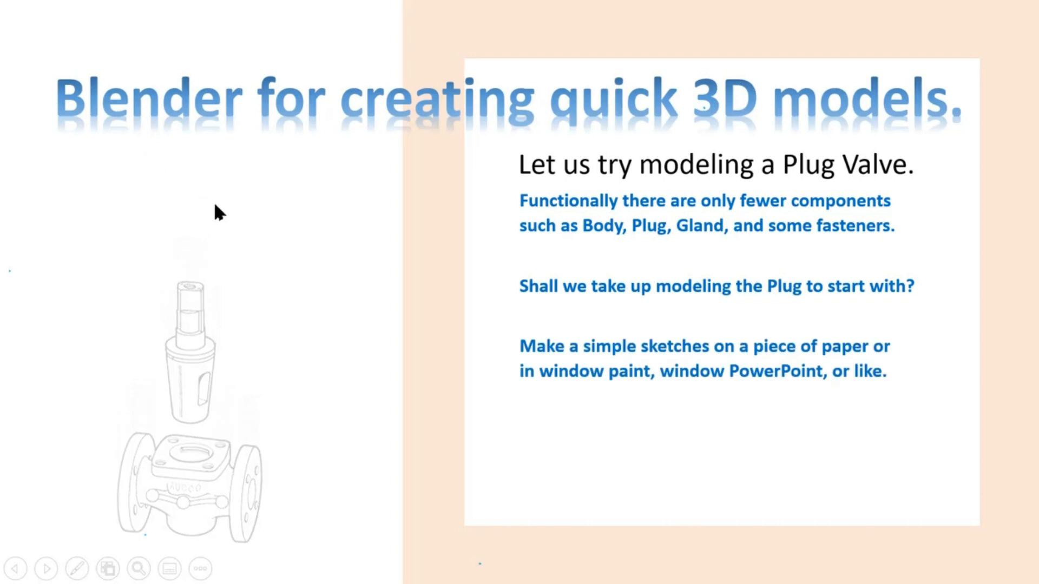
{"action": "left_click", "coordinate": [214, 205]}
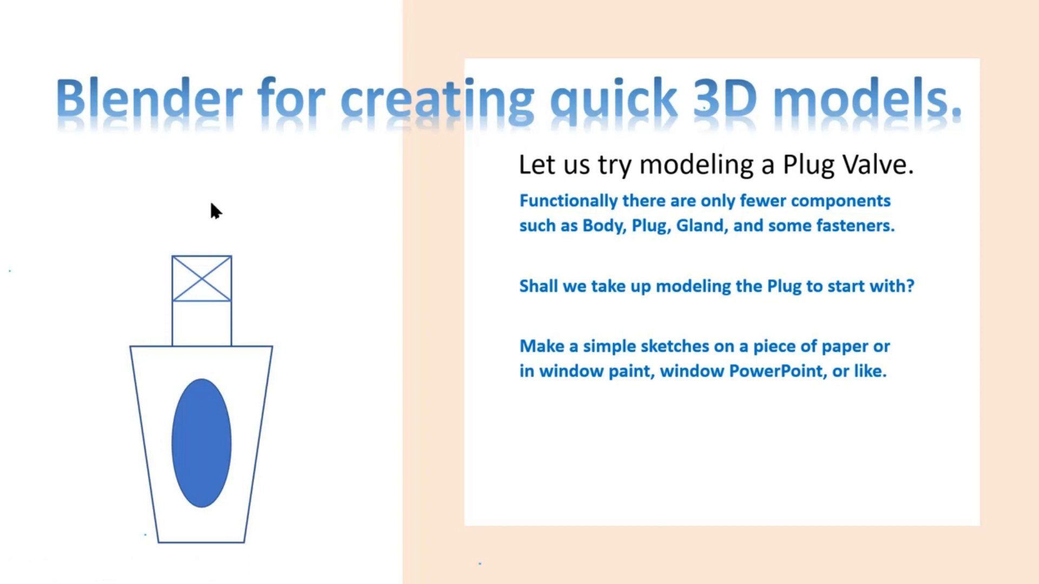
{"action": "left_click", "coordinate": [211, 204]}
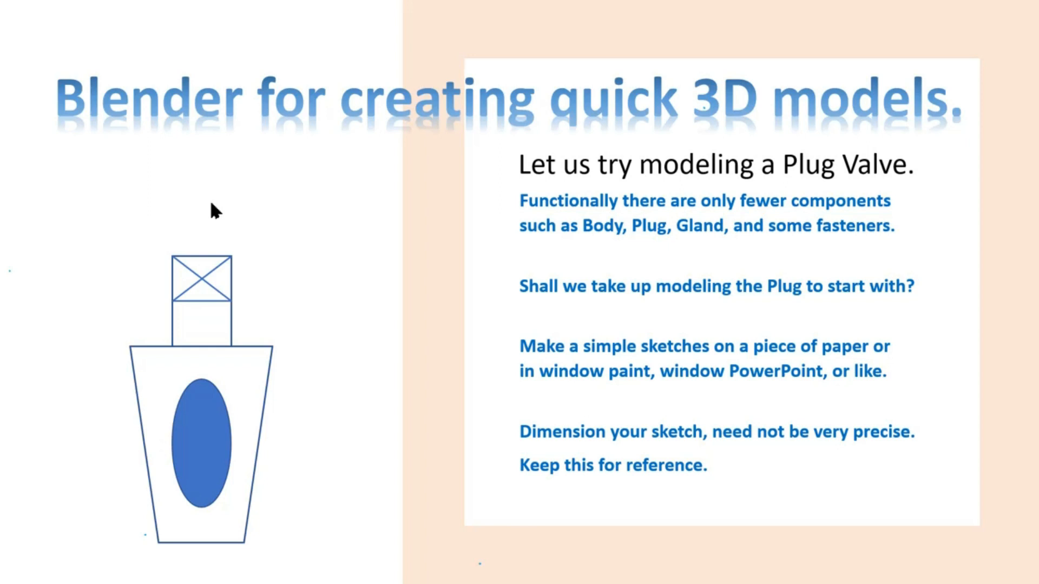
{"action": "left_click", "coordinate": [212, 204]}
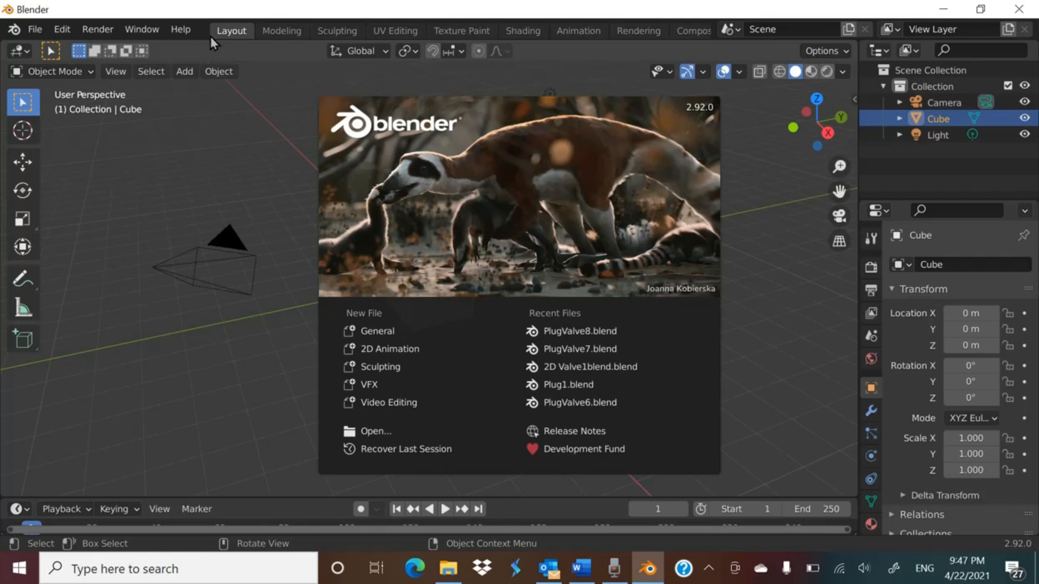
Step: Set the scene's length unit to centimeters
{"action": "left_click", "coordinate": [185, 73]}
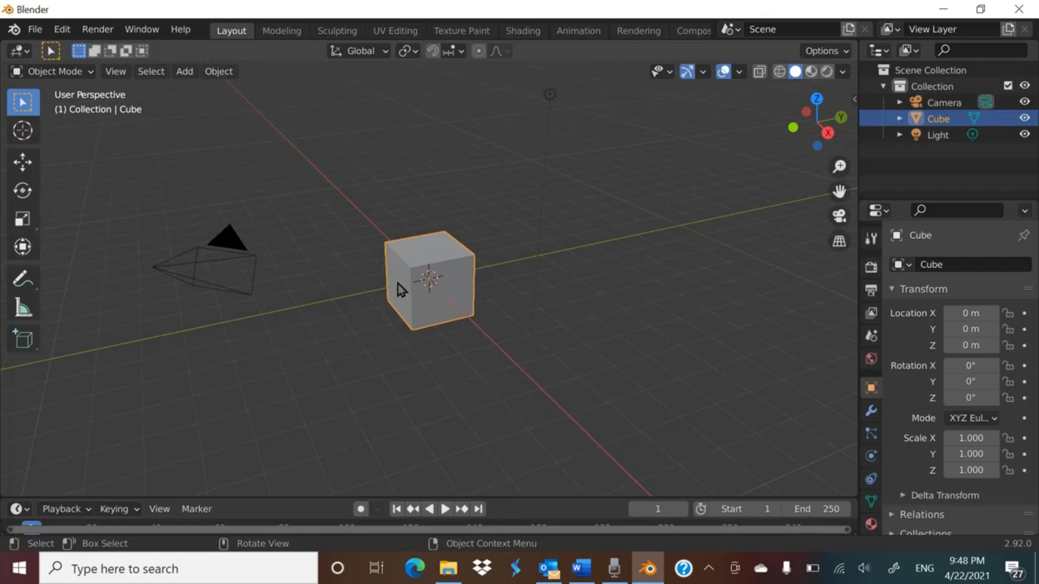
{"action": "left_click", "coordinate": [872, 337]}
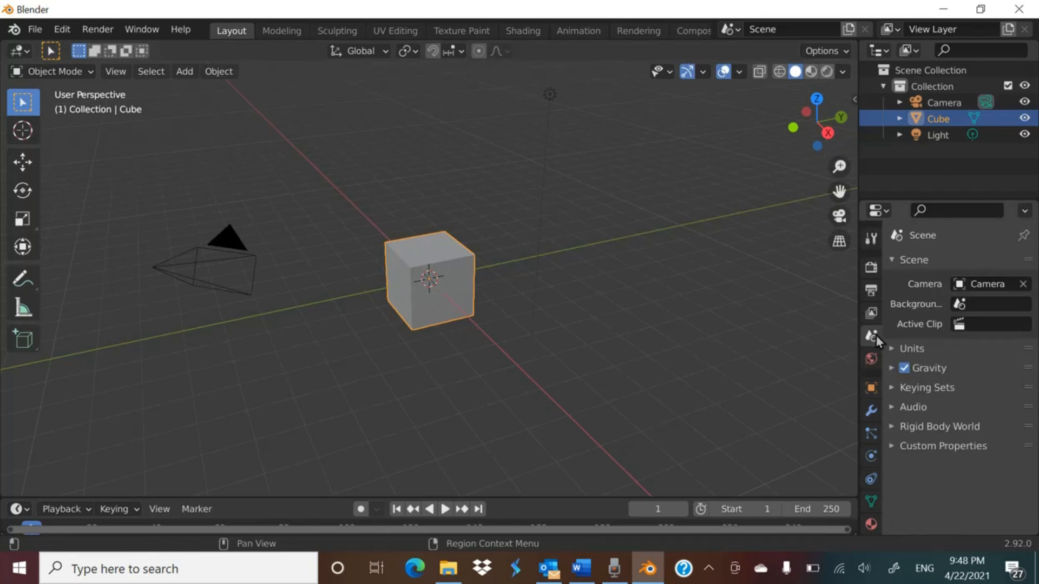
{"action": "left_click", "coordinate": [917, 350]}
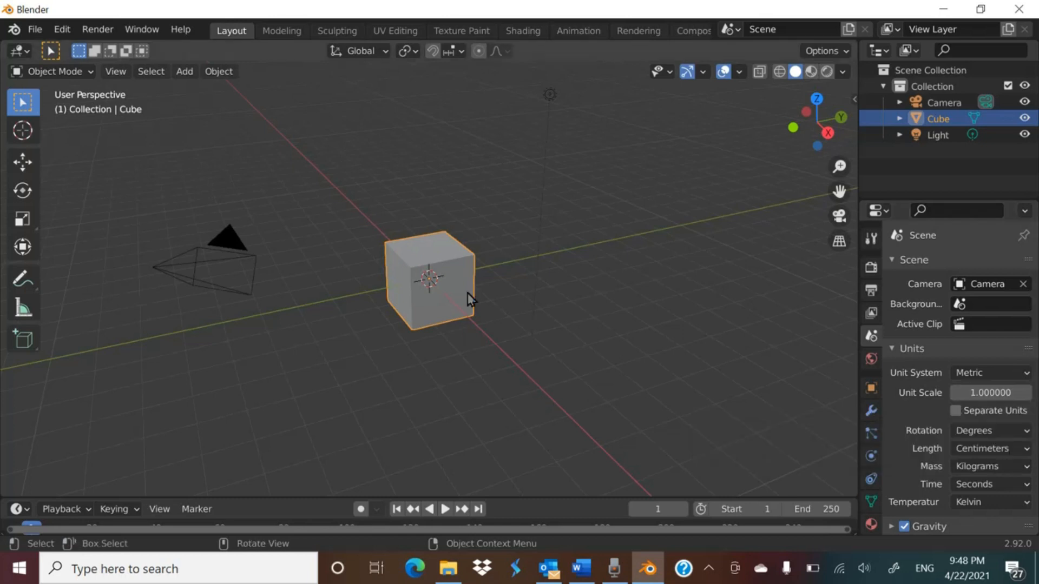
Step: Delete the default cube and add a cylinder mesh in its place
{"action": "key", "text": "Delete"}
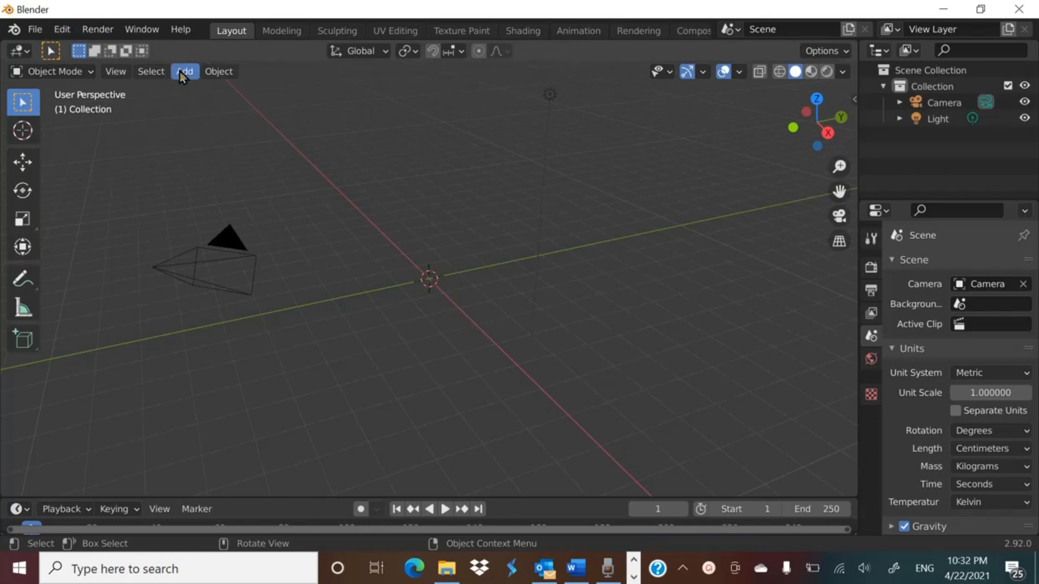
{"action": "left_click", "coordinate": [184, 72]}
{"action": "mouse_move", "coordinate": [191, 93]}
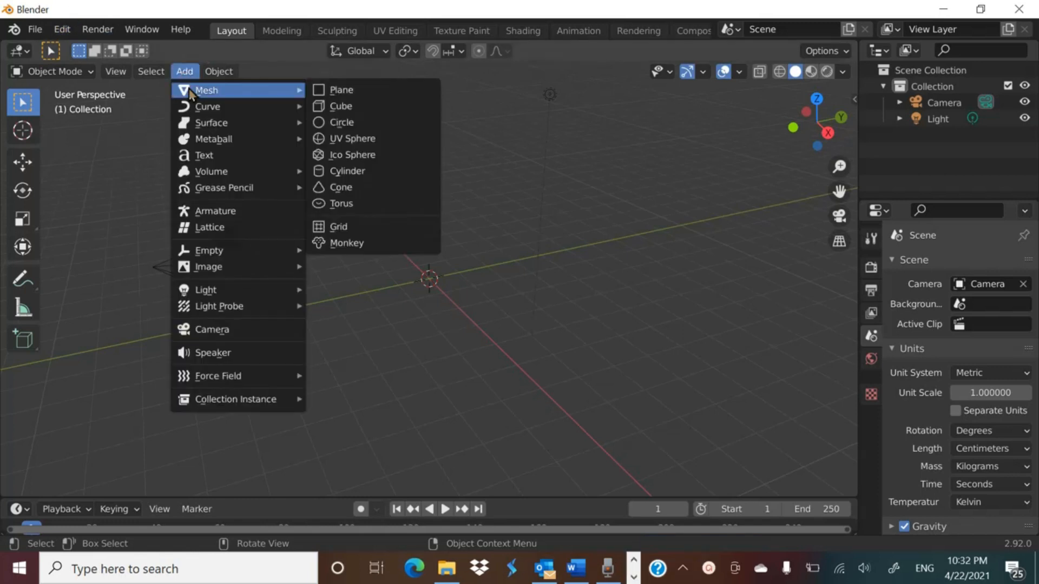
{"action": "left_click", "coordinate": [344, 173]}
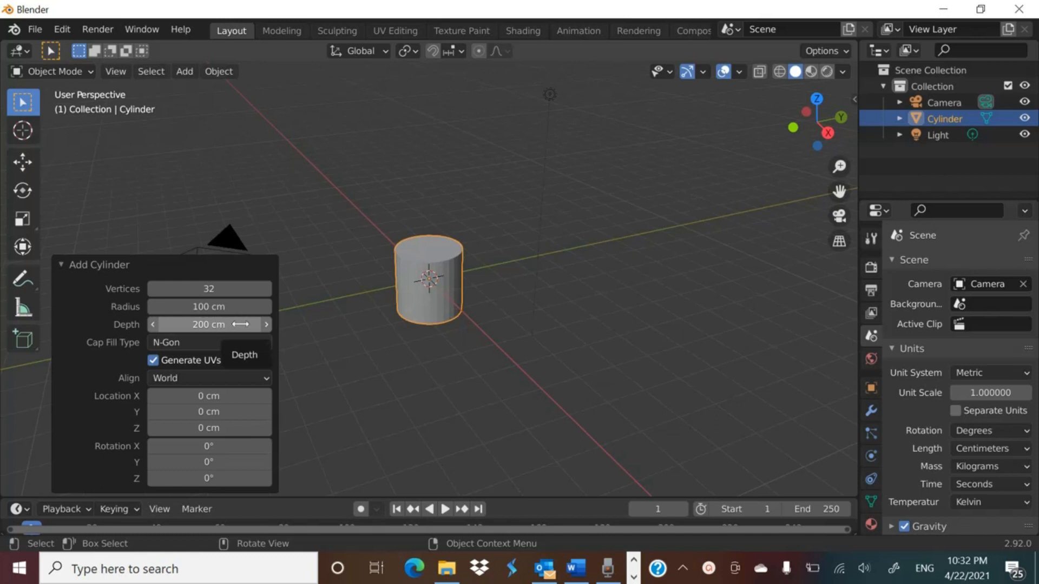
Step: Give the new cylinder 60 vertices, a radius of 8 cm and a depth of 9 cm
{"action": "left_click", "coordinate": [243, 292]}
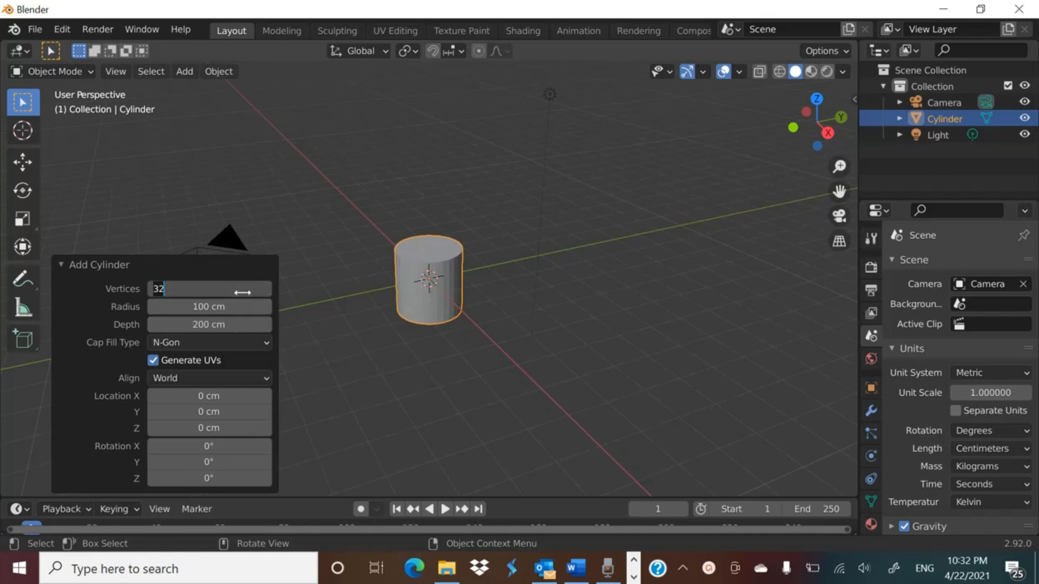
{"action": "type", "text": "60"}
{"action": "key", "text": "Return"}
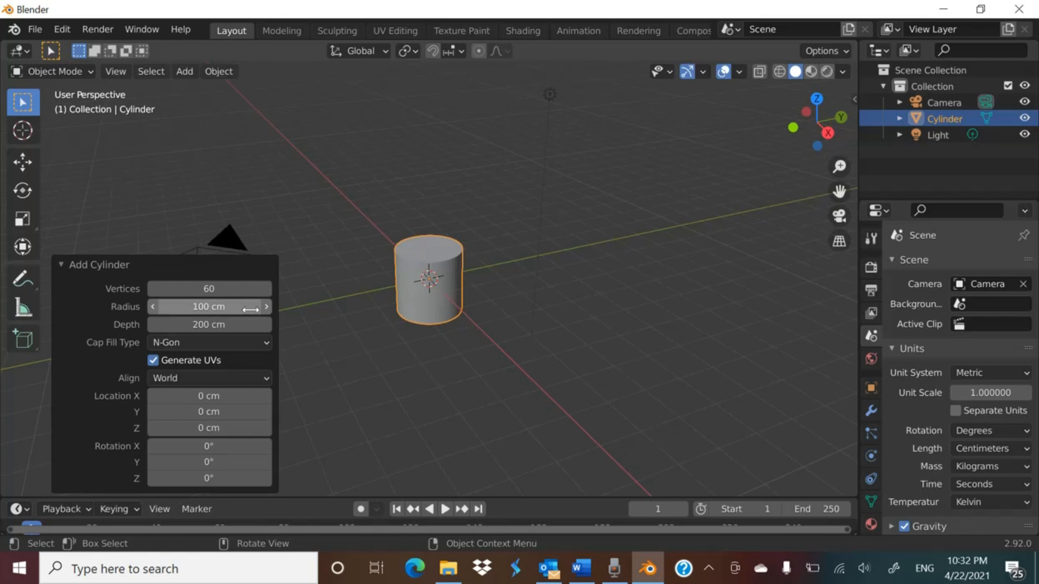
{"action": "left_click", "coordinate": [250, 309]}
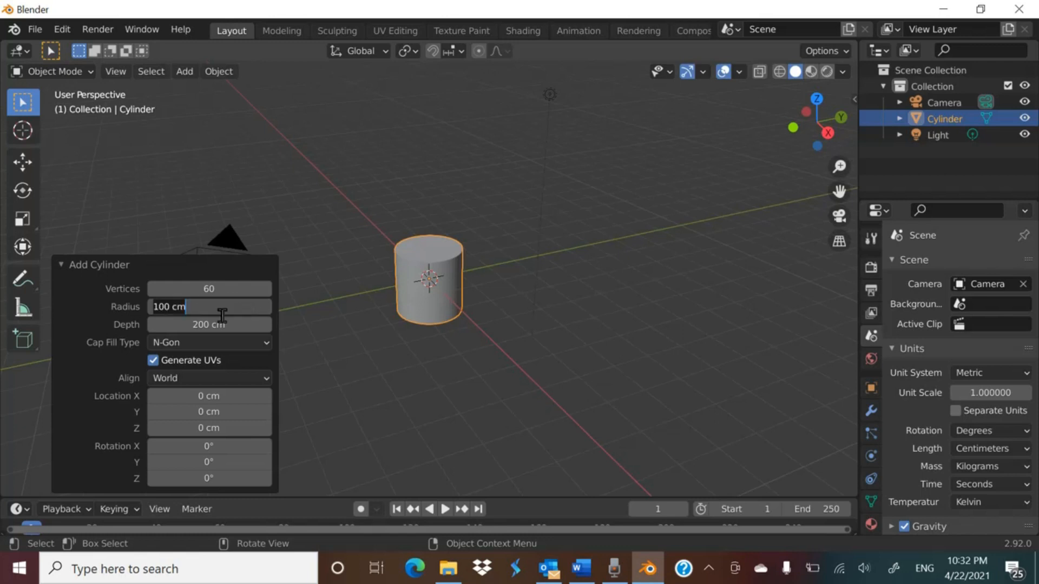
{"action": "type", "text": "8"}
{"action": "key", "text": "Return"}
{"action": "left_click", "coordinate": [231, 328]}
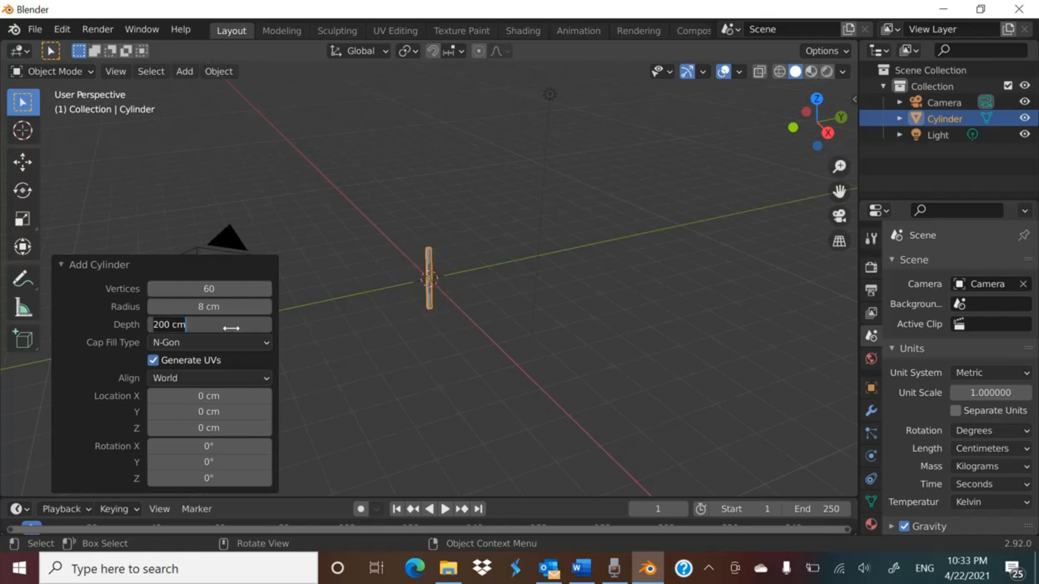
{"action": "type", "text": "9"}
{"action": "key", "text": "Return"}
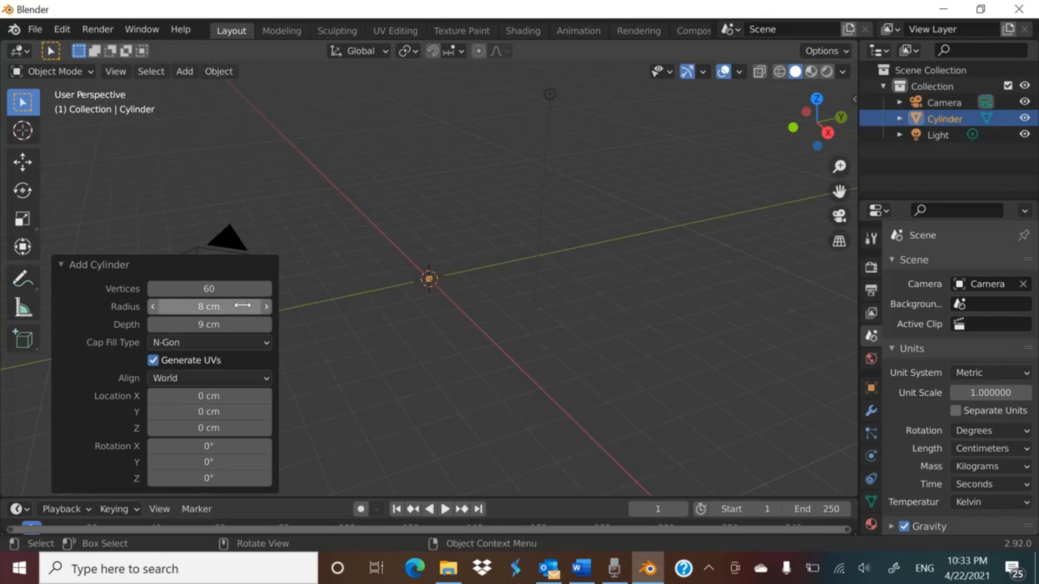
{"action": "scroll", "coordinate": [433, 301], "scroll_direction": "up", "scroll_amount": 9}
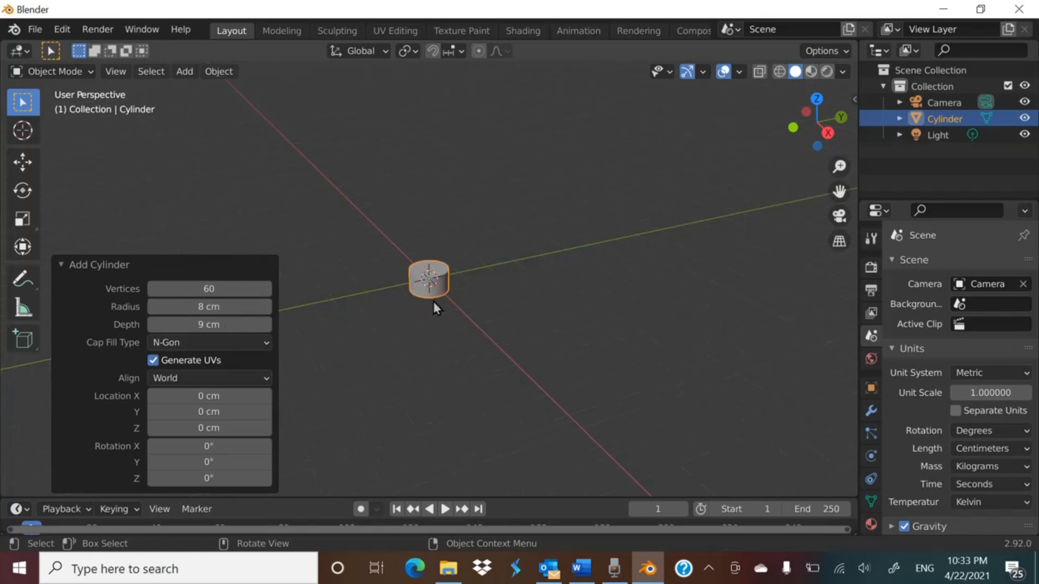
{"action": "scroll", "coordinate": [426, 313], "scroll_direction": "up", "scroll_amount": 2}
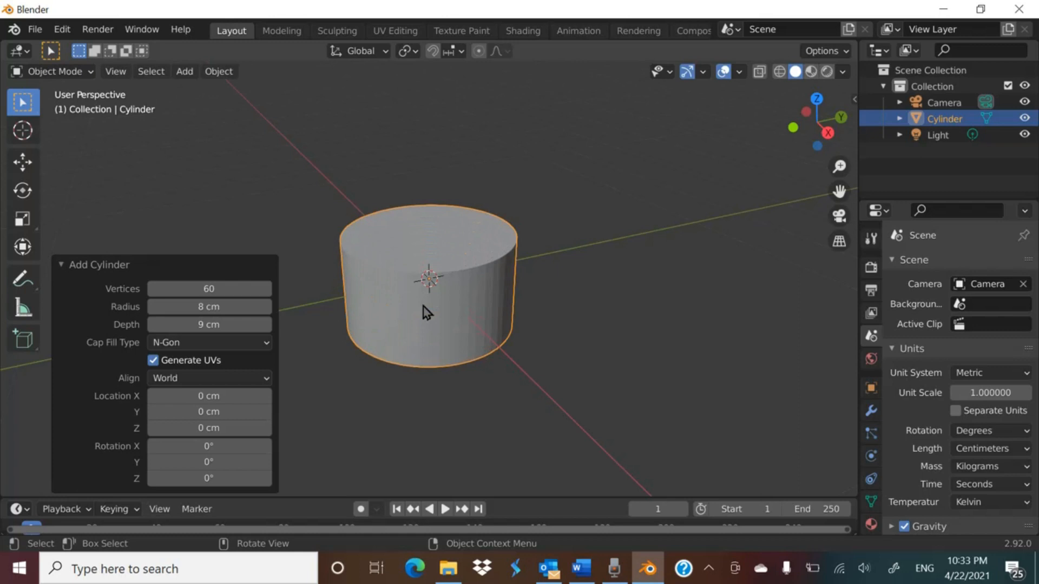
{"action": "scroll", "coordinate": [423, 307], "scroll_direction": "up", "scroll_amount": 1}
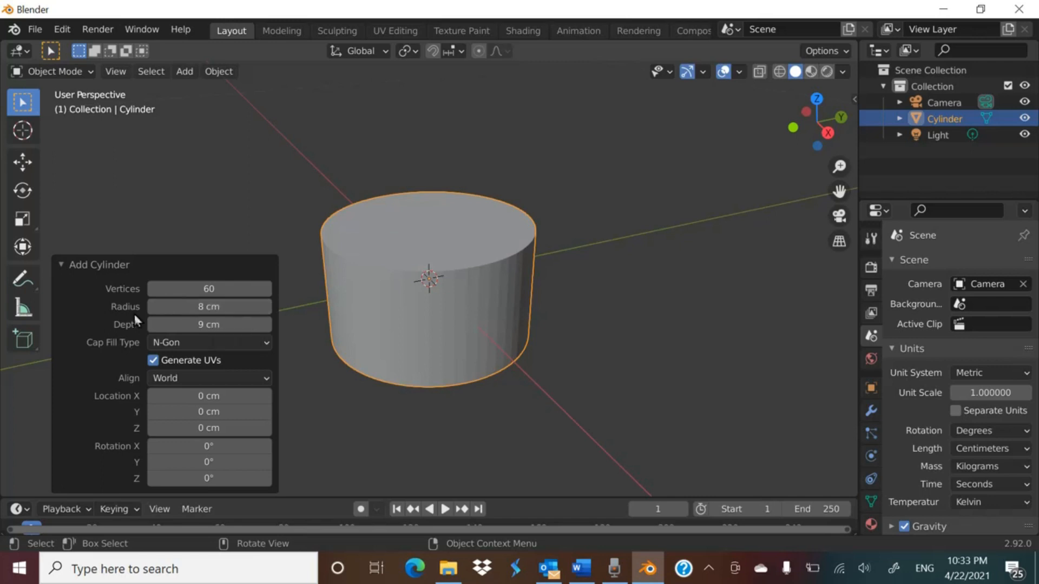
Step: Set the cylinder's radius to 4 cm and accept its creation settings
{"action": "left_click", "coordinate": [230, 307]}
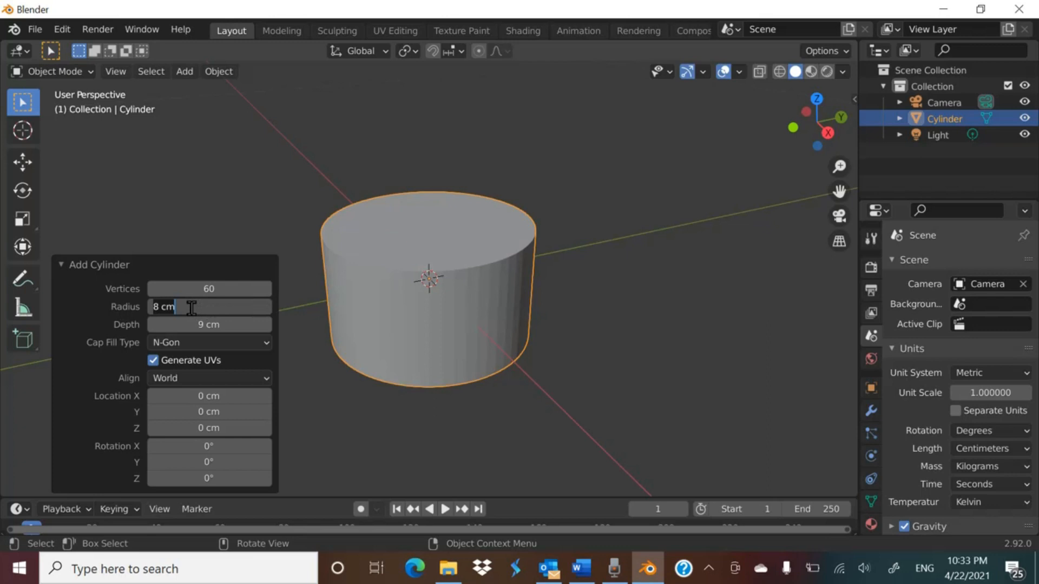
{"action": "type", "text": "4"}
{"action": "key", "text": "Return"}
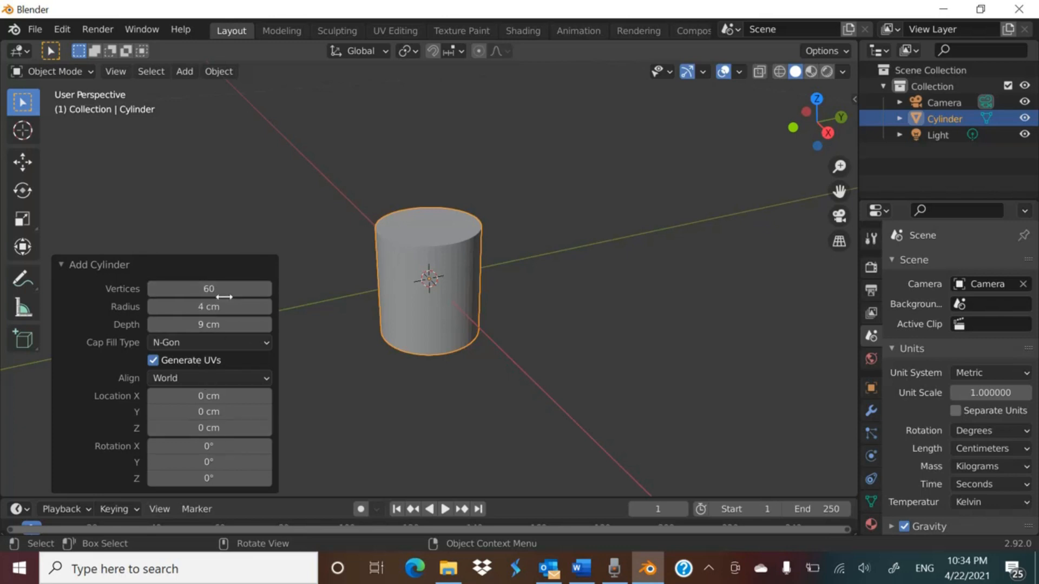
{"action": "left_click", "coordinate": [277, 190]}
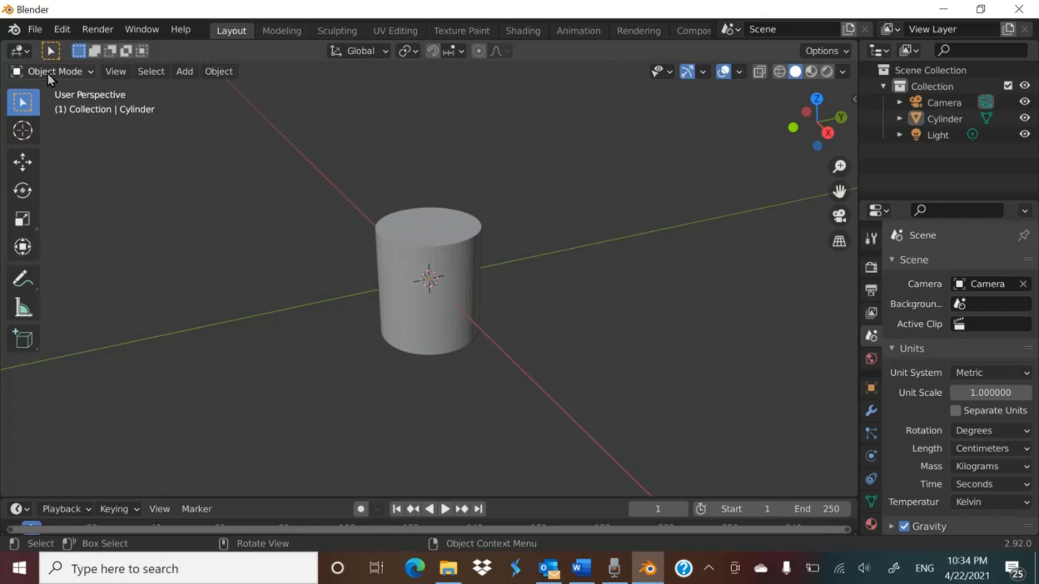
Step: Open the cylinder in Edit Mode with a right orthographic view and nothing selected
{"action": "left_click", "coordinate": [89, 70]}
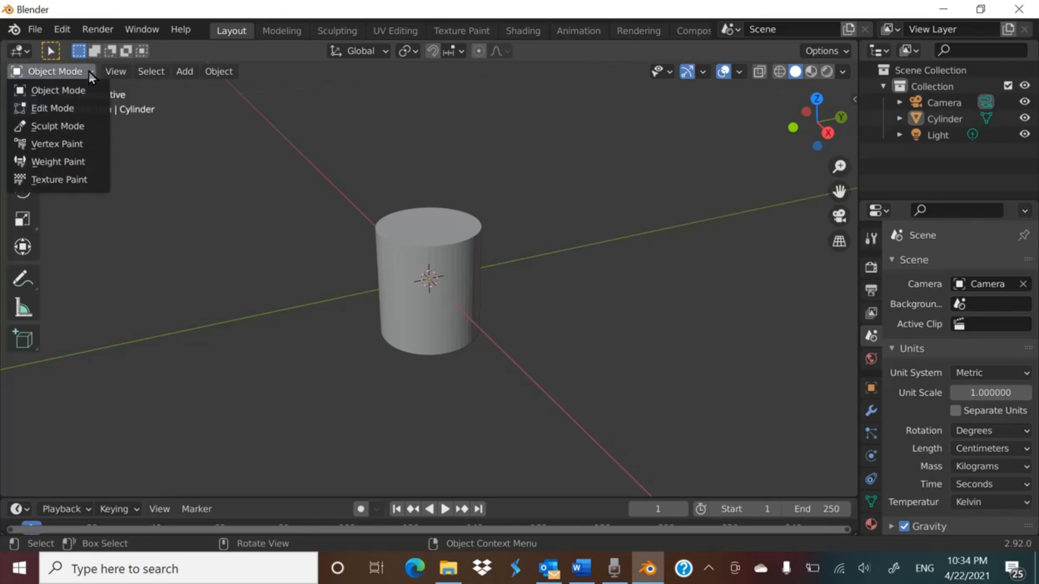
{"action": "left_click", "coordinate": [67, 109]}
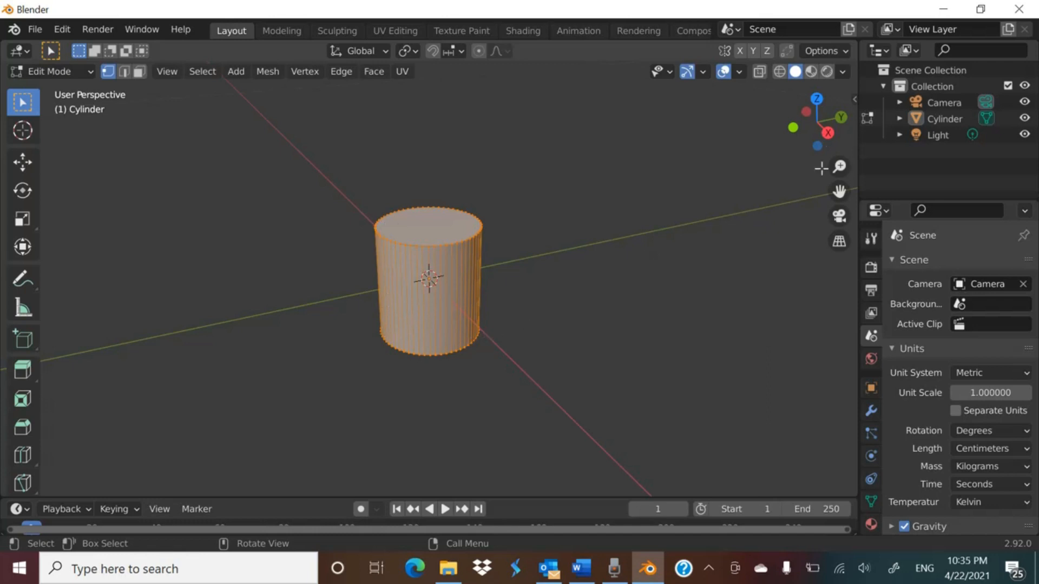
{"action": "left_click_drag", "start_coordinate": [806, 134], "coordinate": [759, 97]}
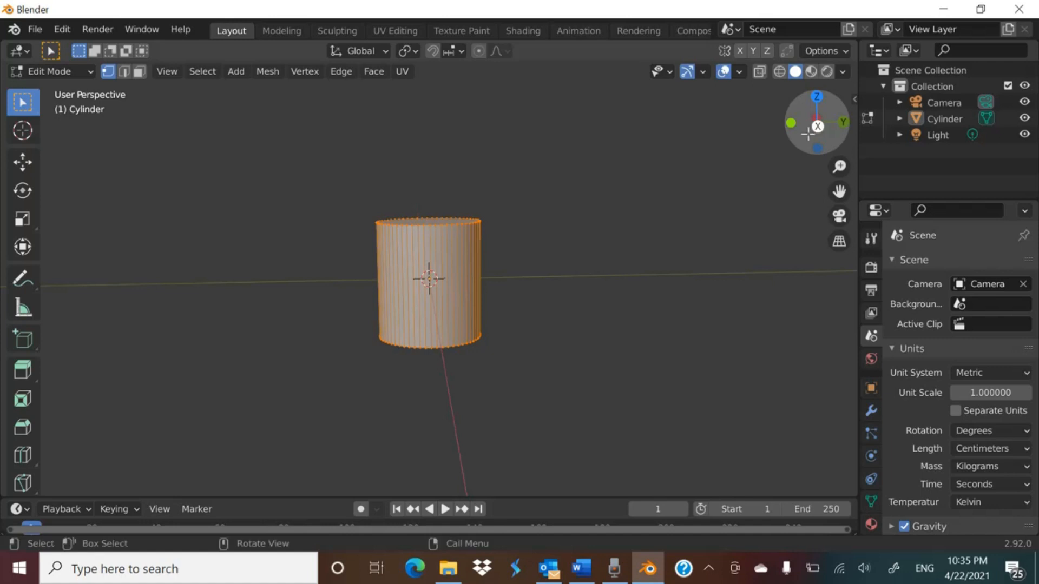
{"action": "left_click", "coordinate": [817, 126]}
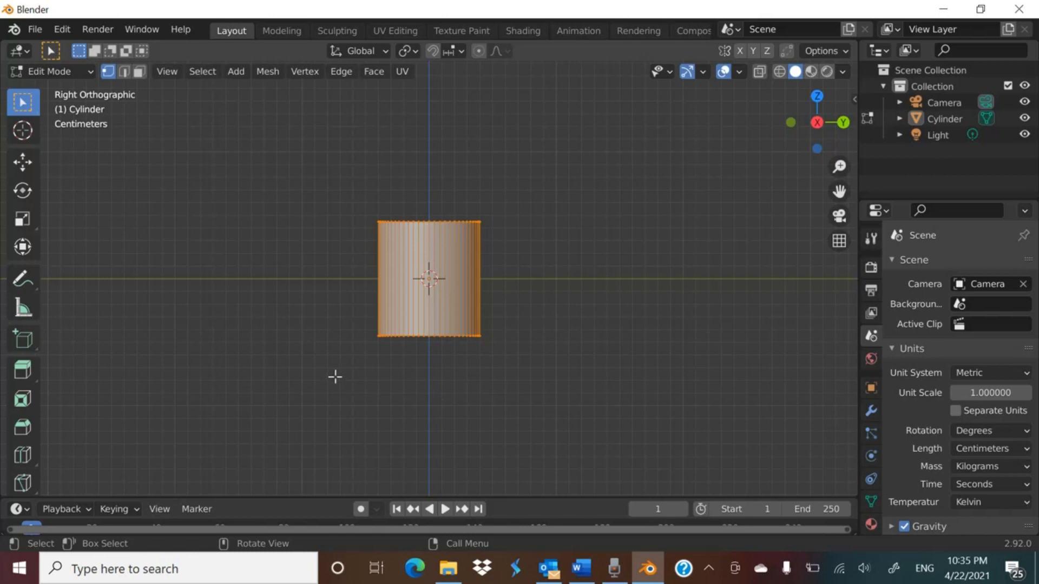
{"action": "left_click", "coordinate": [336, 377]}
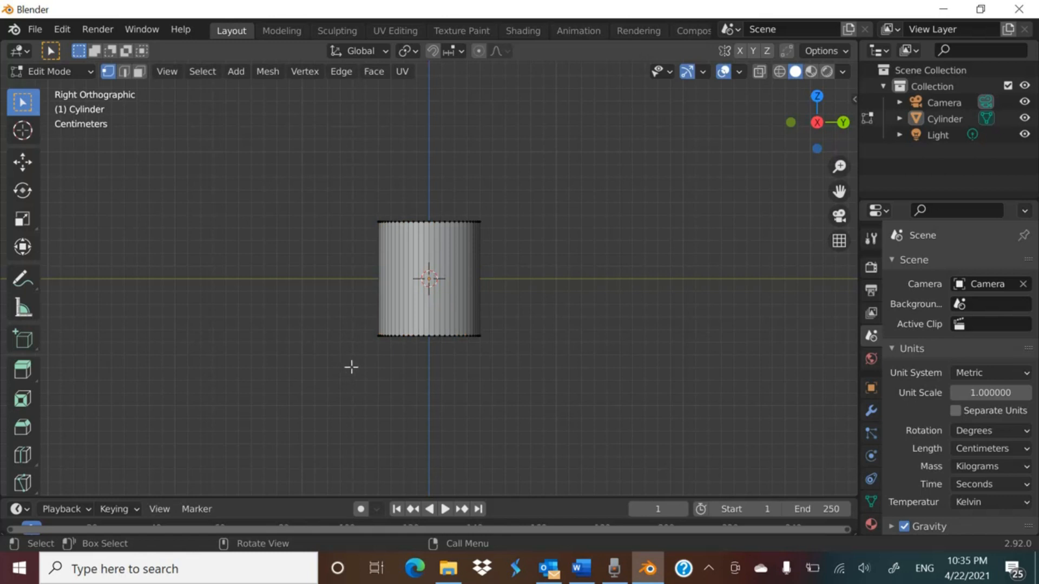
Step: Try to box-select the cylinder's bottom vertices in solid display and check the selection from above
{"action": "left_click_drag", "start_coordinate": [352, 366], "coordinate": [515, 326]}
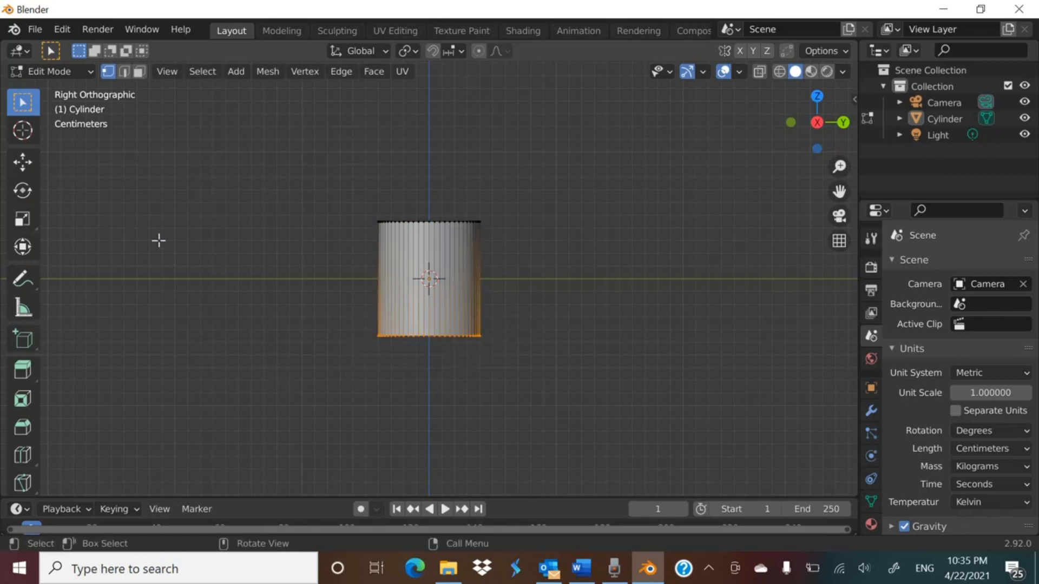
{"action": "left_click", "coordinate": [22, 103]}
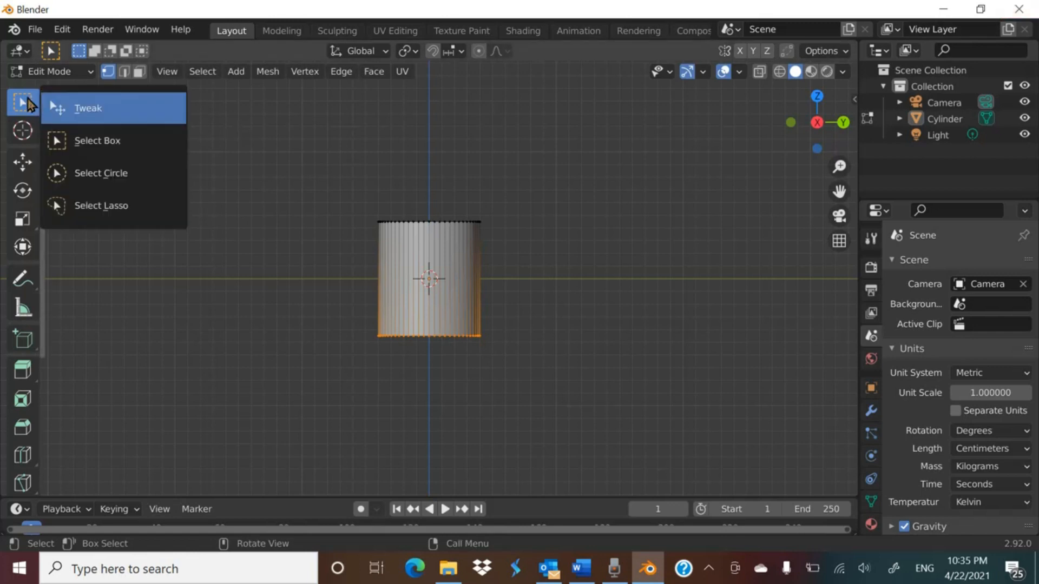
{"action": "left_click", "coordinate": [123, 138]}
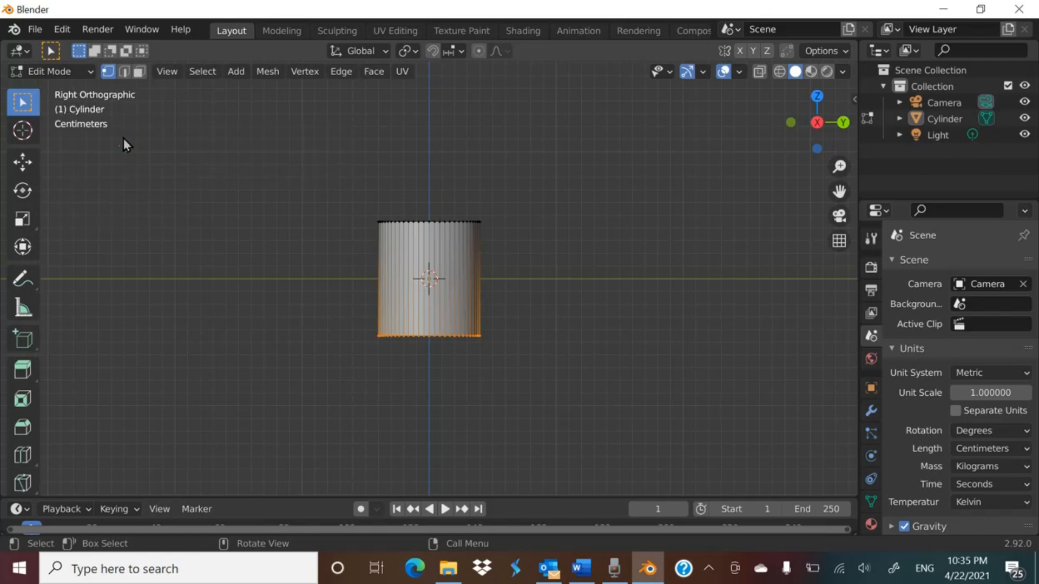
{"action": "left_click", "coordinate": [338, 391]}
{"action": "left_click_drag", "start_coordinate": [338, 392], "coordinate": [545, 323]}
{"action": "middle_click_drag", "start_coordinate": [525, 336], "coordinate": [682, 169]}
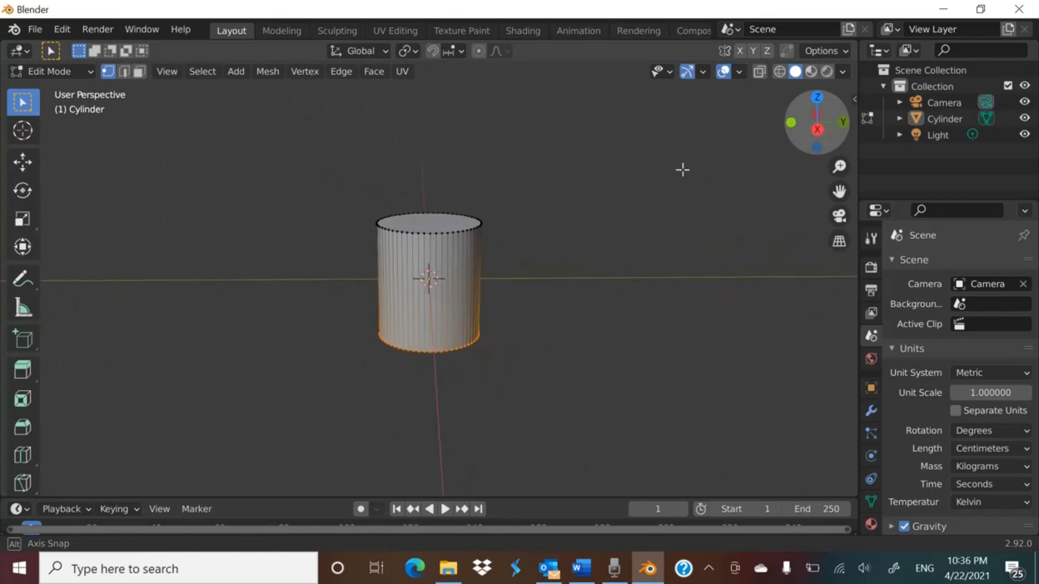
Step: Enable X-ray display and box-select all of the cylinder's bottom vertices from the right orthographic view
{"action": "left_click", "coordinate": [759, 71]}
{"action": "left_click_drag", "start_coordinate": [797, 115], "coordinate": [802, 138]}
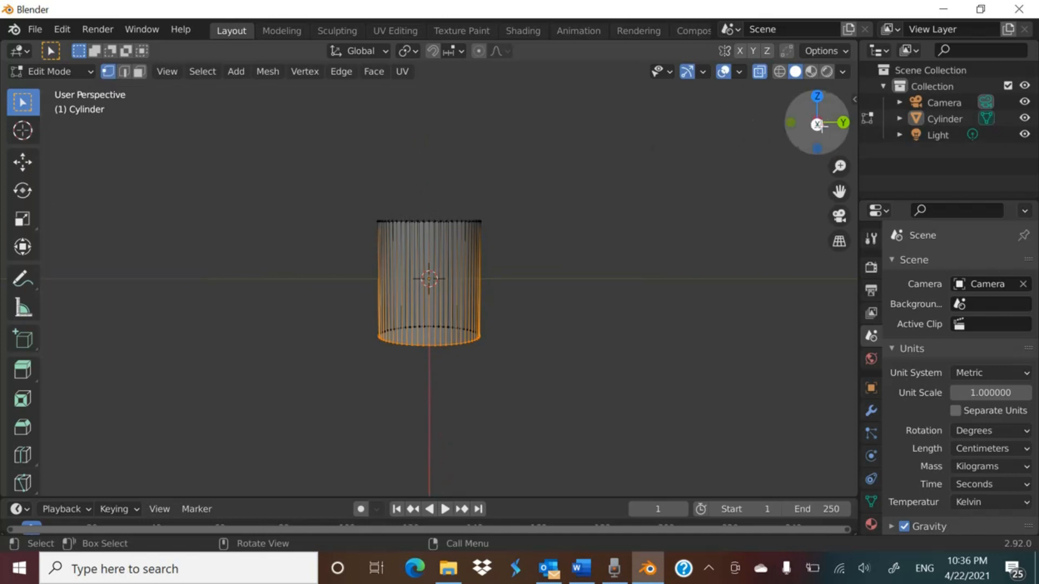
{"action": "left_click", "coordinate": [817, 124]}
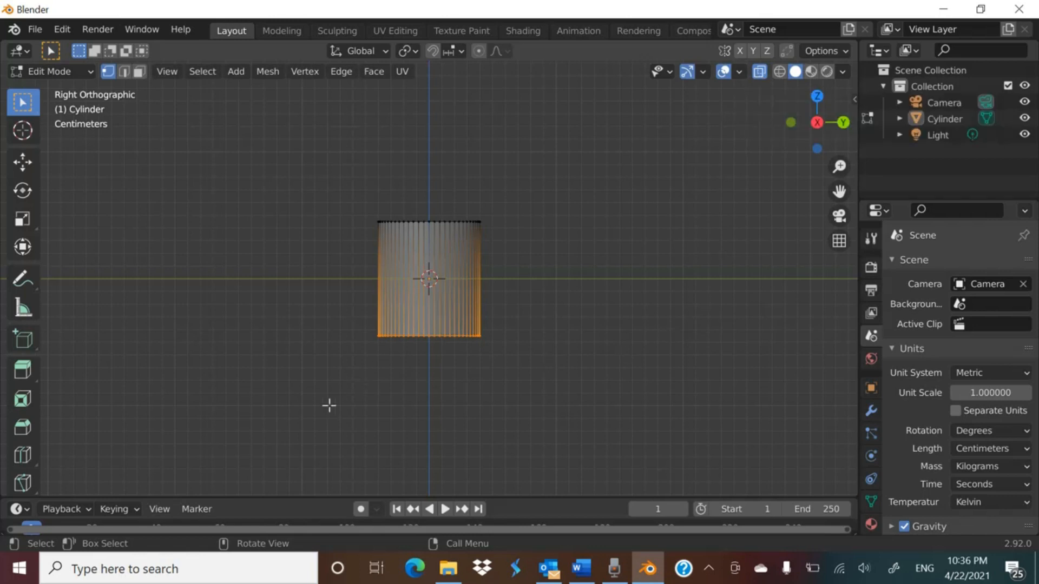
{"action": "left_click_drag", "start_coordinate": [337, 379], "coordinate": [504, 326]}
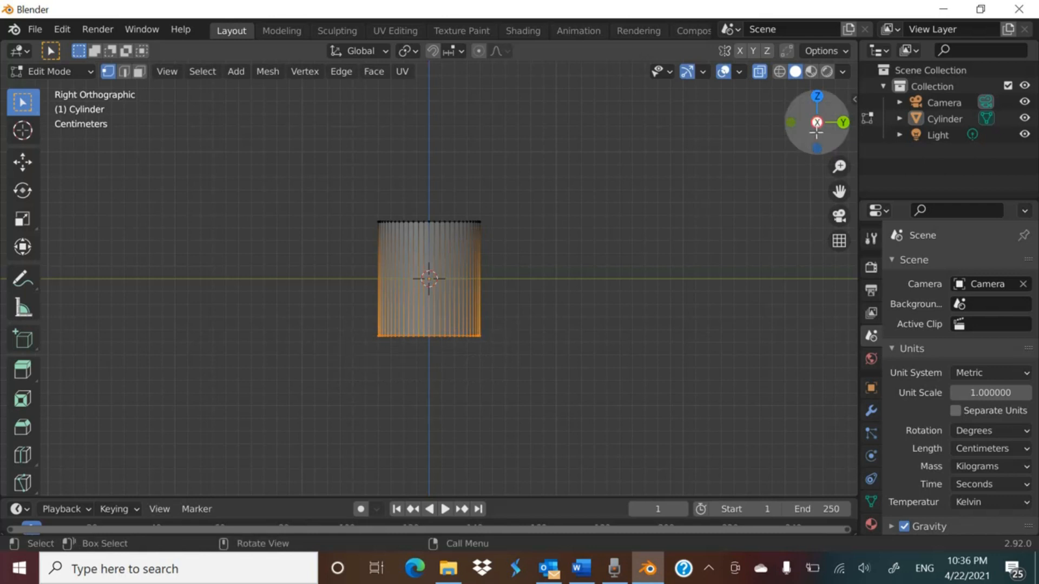
Step: Scale the cylinder's selected bottom vertices along Y by a factor of 0.75, leaving X and Z at 1, and clear the selection
{"action": "mouse_move", "coordinate": [811, 121]}
{"action": "left_mouse_down"}
{"action": "mouse_move", "coordinate": [800, 101]}
{"action": "mouse_move", "coordinate": [821, 128]}
{"action": "left_mouse_up"}
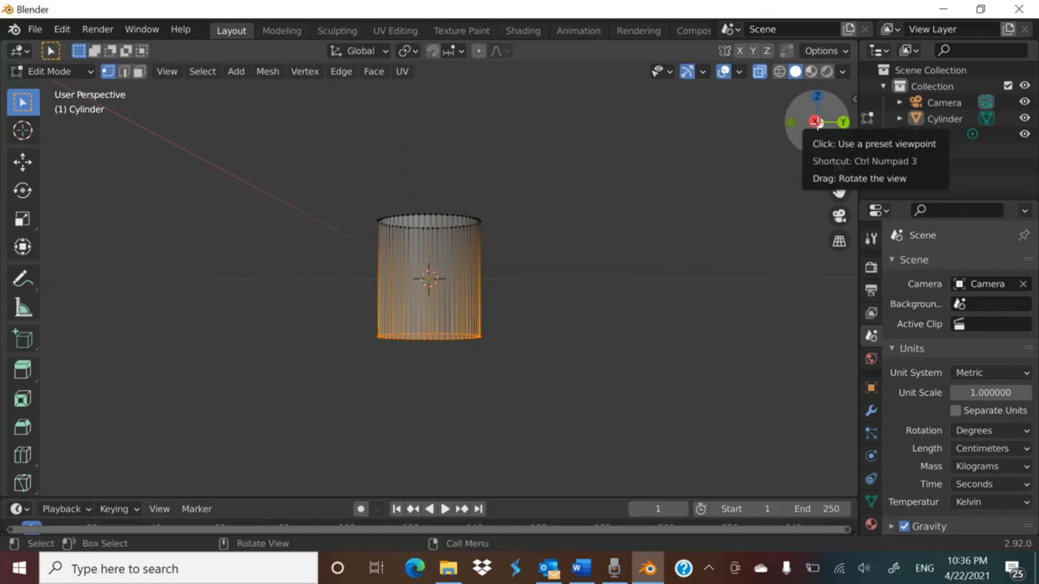
{"action": "left_click", "coordinate": [817, 123]}
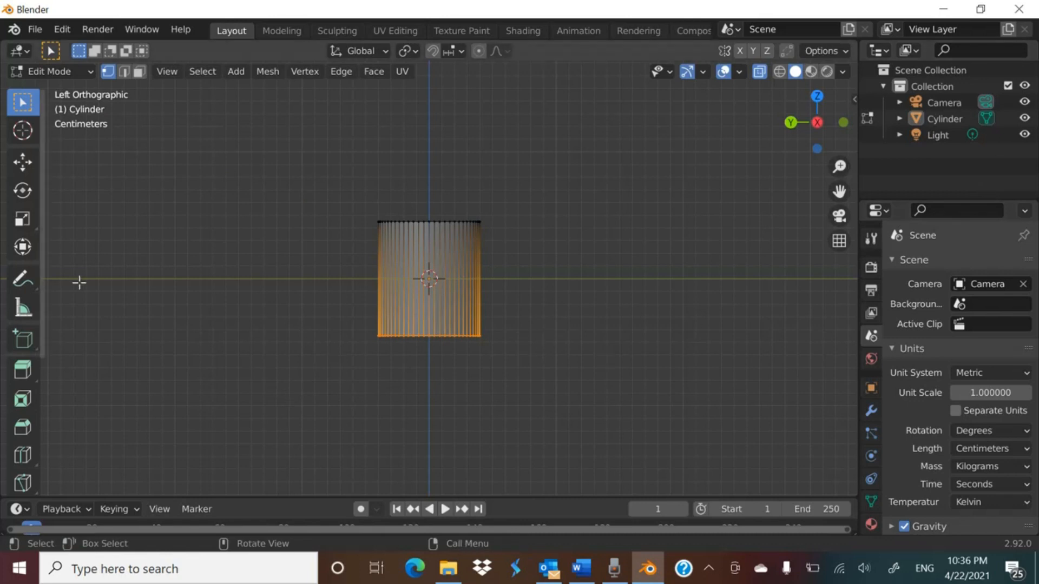
{"action": "left_click", "coordinate": [19, 225]}
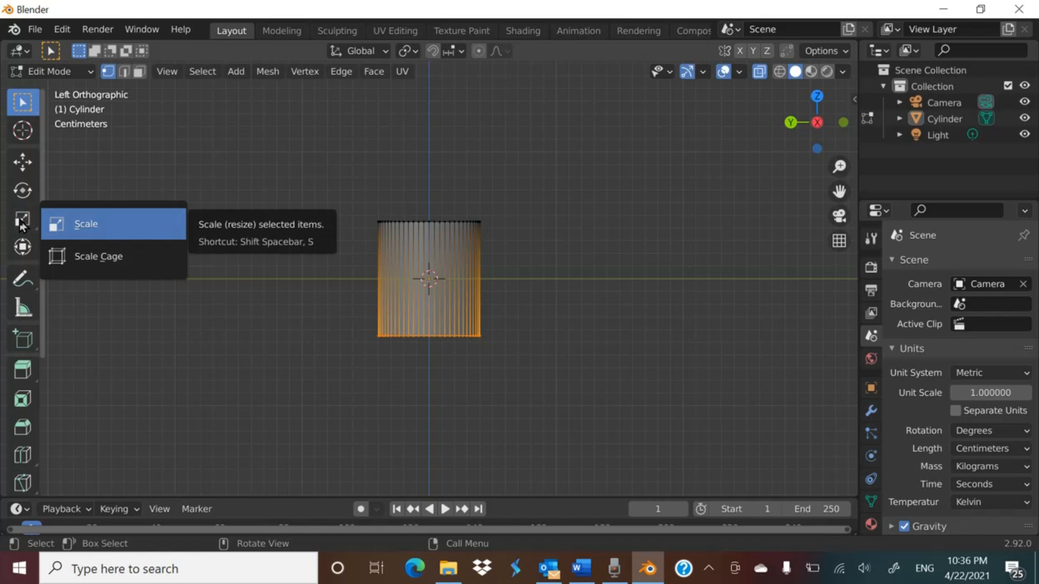
{"action": "left_click", "coordinate": [91, 226]}
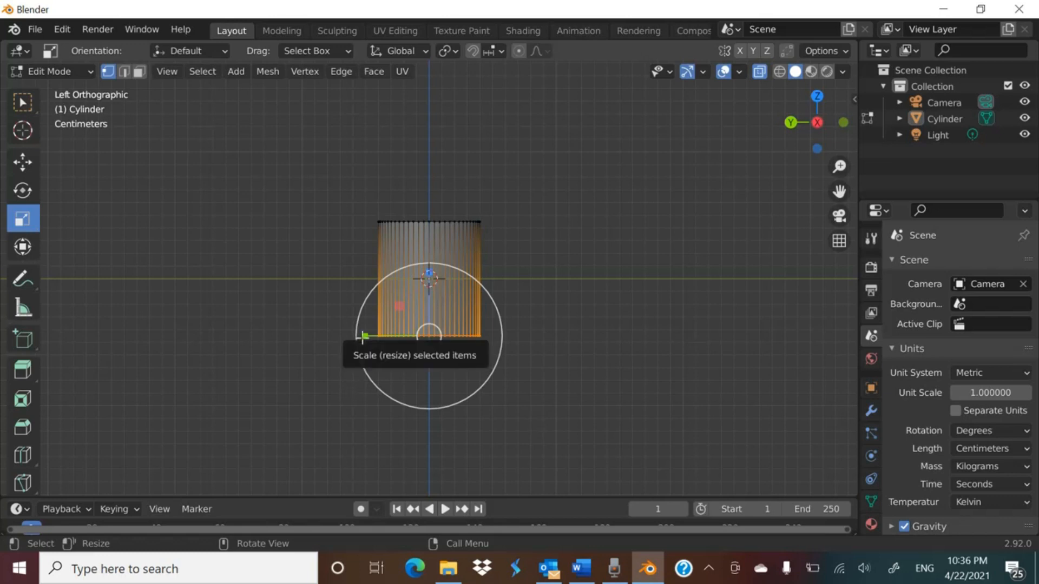
{"action": "left_click_drag", "start_coordinate": [362, 337], "coordinate": [382, 337]}
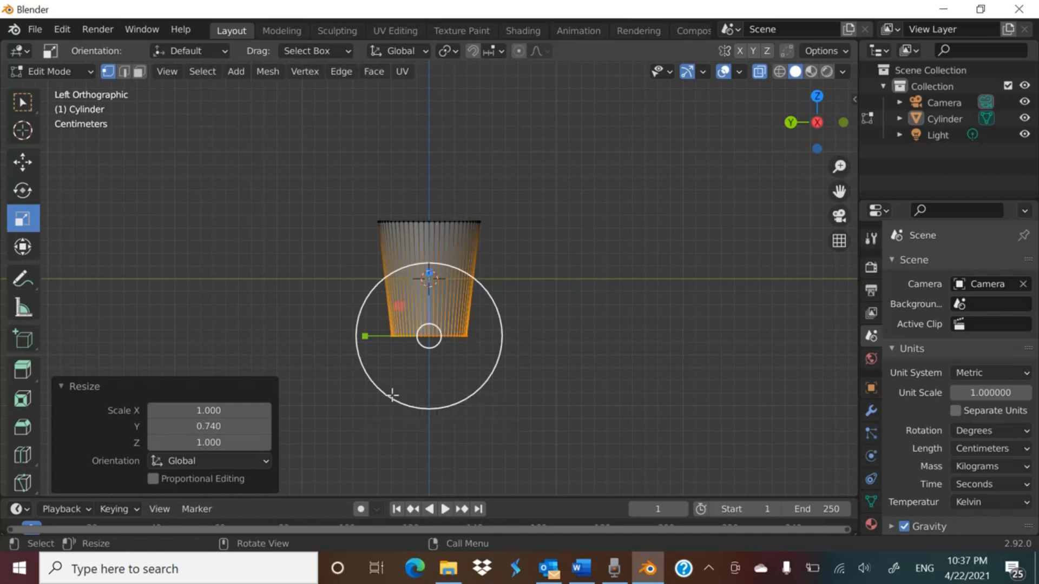
{"action": "left_click", "coordinate": [246, 426]}
{"action": "type", "text": "0.75"}
{"action": "key", "text": "Return"}
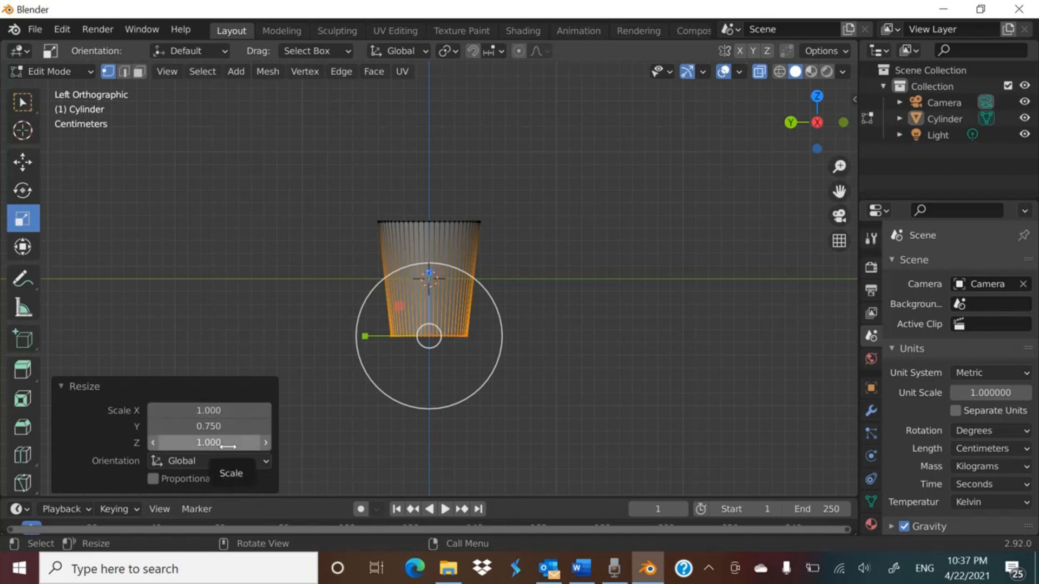
{"action": "left_click", "coordinate": [565, 387]}
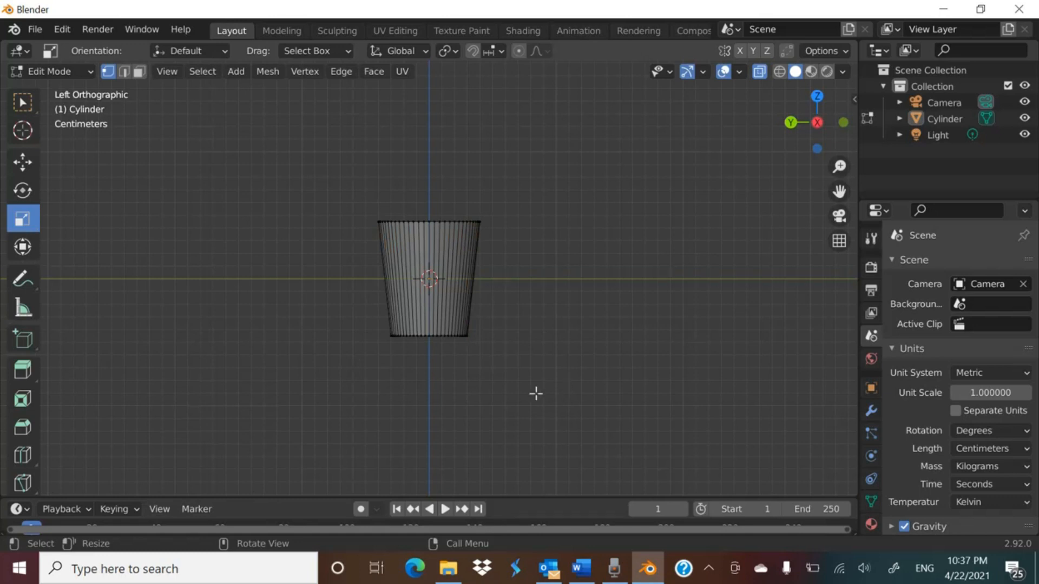
Step: Inspect the tapered cylinder in Object Mode from an elevated perspective view
{"action": "left_click", "coordinate": [70, 72]}
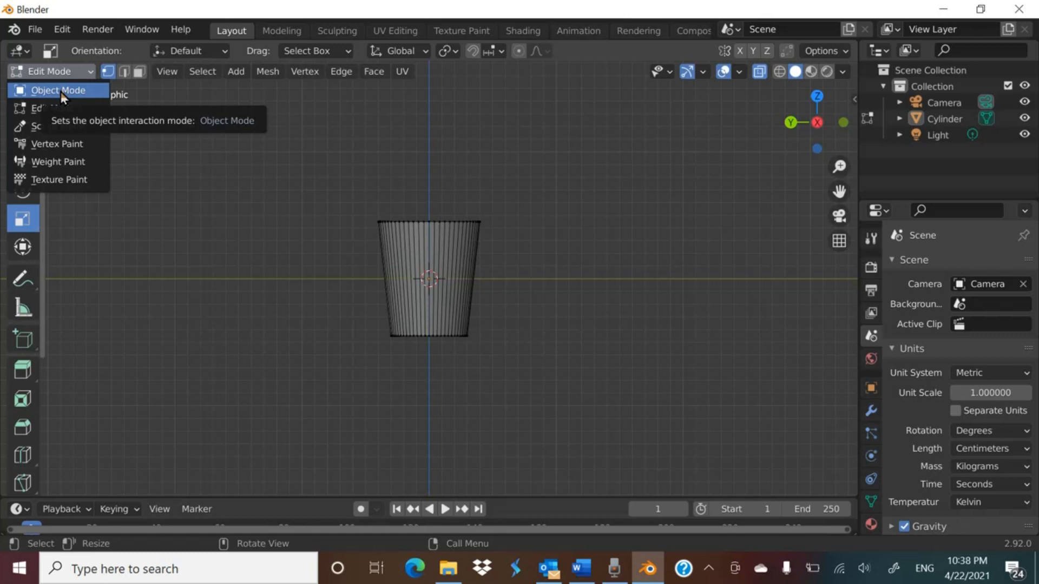
{"action": "left_click", "coordinate": [61, 92]}
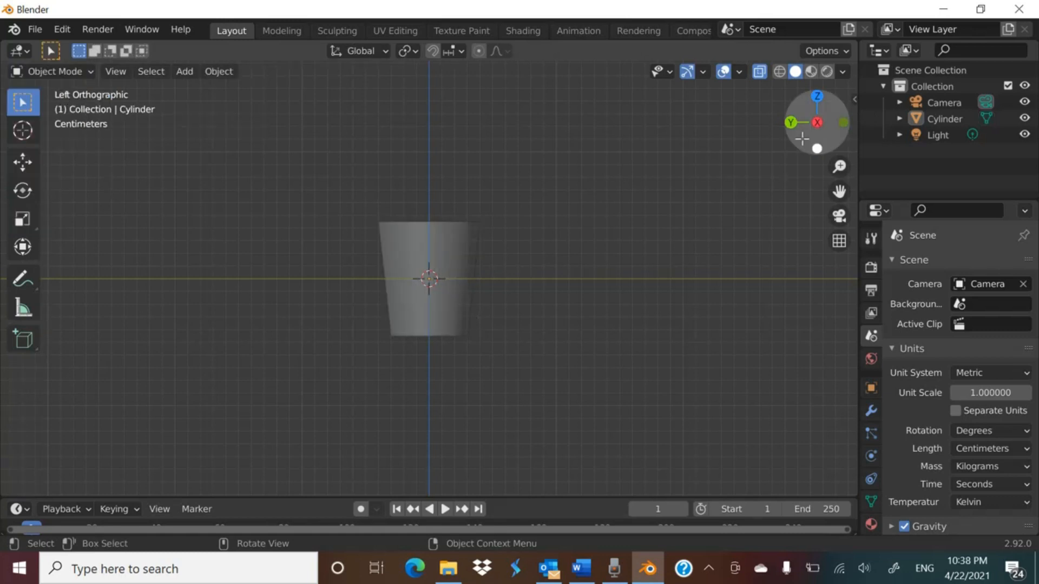
{"action": "mouse_move", "coordinate": [792, 126]}
{"action": "left_mouse_down"}
{"action": "mouse_move", "coordinate": [795, 197]}
{"action": "mouse_move", "coordinate": [779, 153]}
{"action": "mouse_move", "coordinate": [793, 121]}
{"action": "mouse_move", "coordinate": [827, 114]}
{"action": "mouse_move", "coordinate": [856, 143]}
{"action": "mouse_move", "coordinate": [836, 127]}
{"action": "mouse_move", "coordinate": [812, 162]}
{"action": "mouse_move", "coordinate": [809, 200]}
{"action": "mouse_move", "coordinate": [812, 130]}
{"action": "left_mouse_up"}
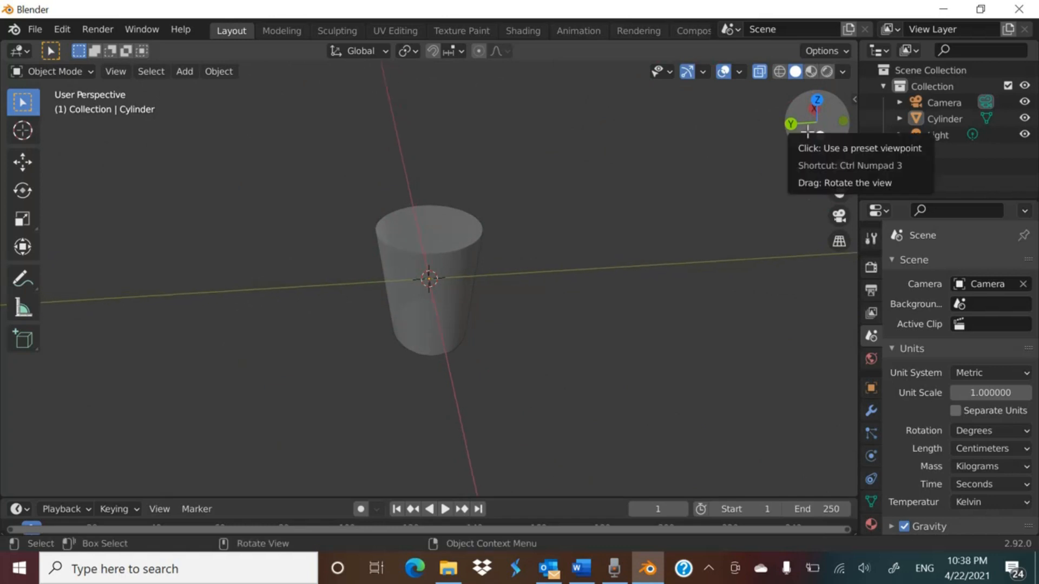
{"action": "left_click", "coordinate": [807, 131]}
{"action": "left_click_drag", "start_coordinate": [807, 133], "coordinate": [805, 190]}
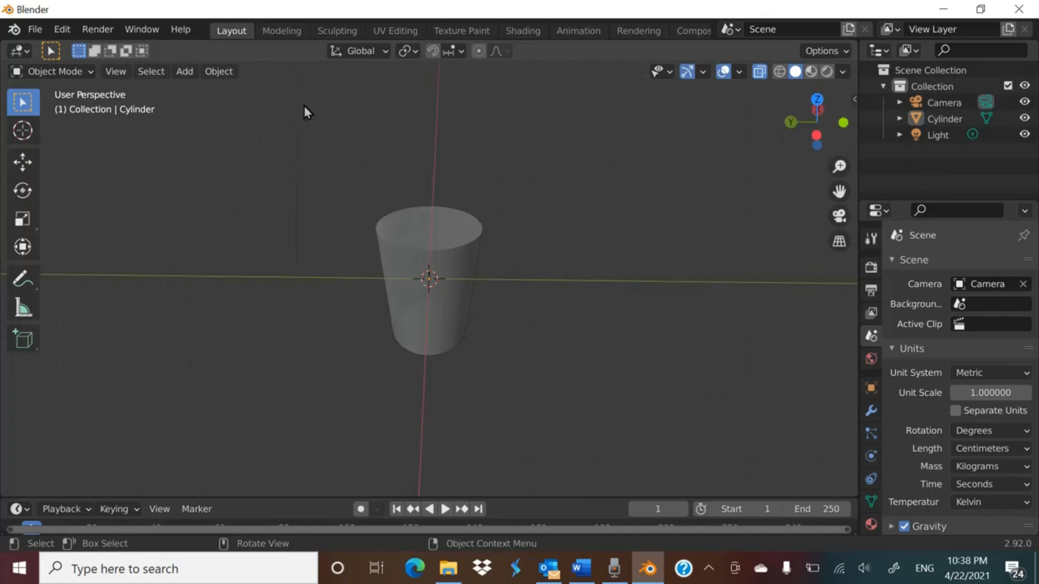
Step: Select the cylinder's top face in Edit Mode using face selection with X-ray display off
{"action": "left_click", "coordinate": [57, 71]}
{"action": "left_click", "coordinate": [65, 106]}
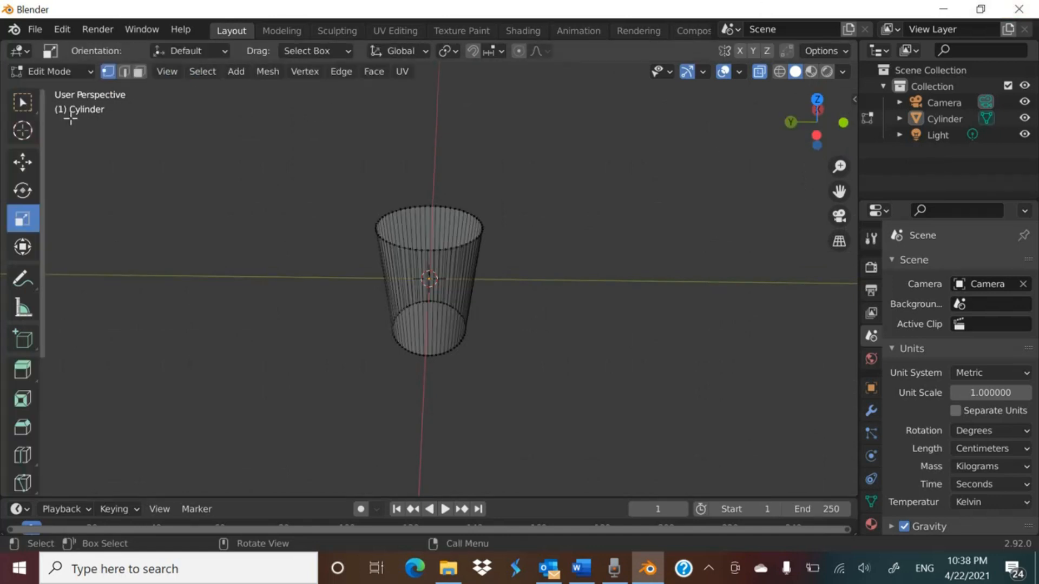
{"action": "left_click", "coordinate": [759, 72]}
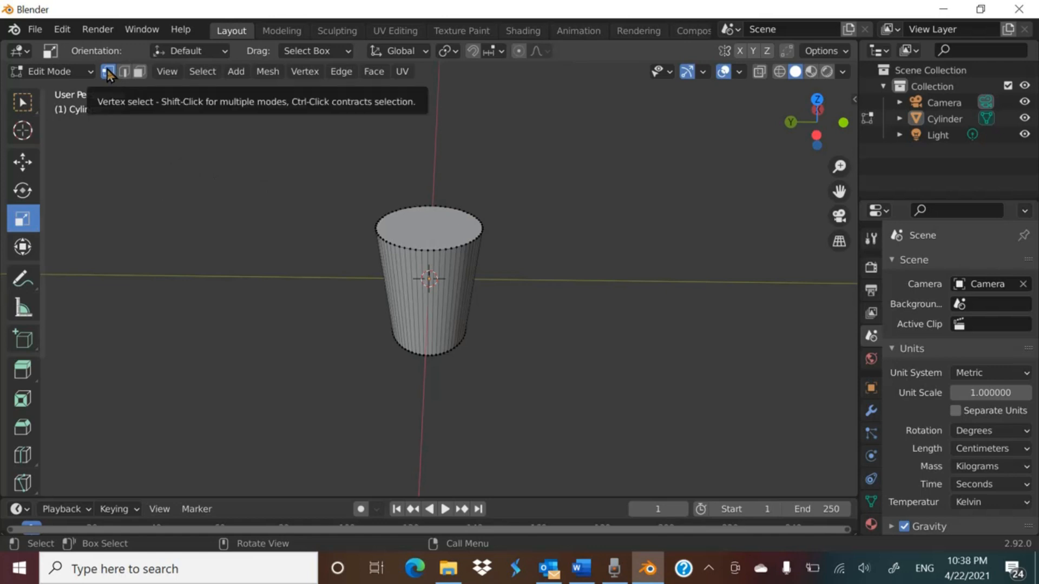
{"action": "left_click", "coordinate": [139, 72]}
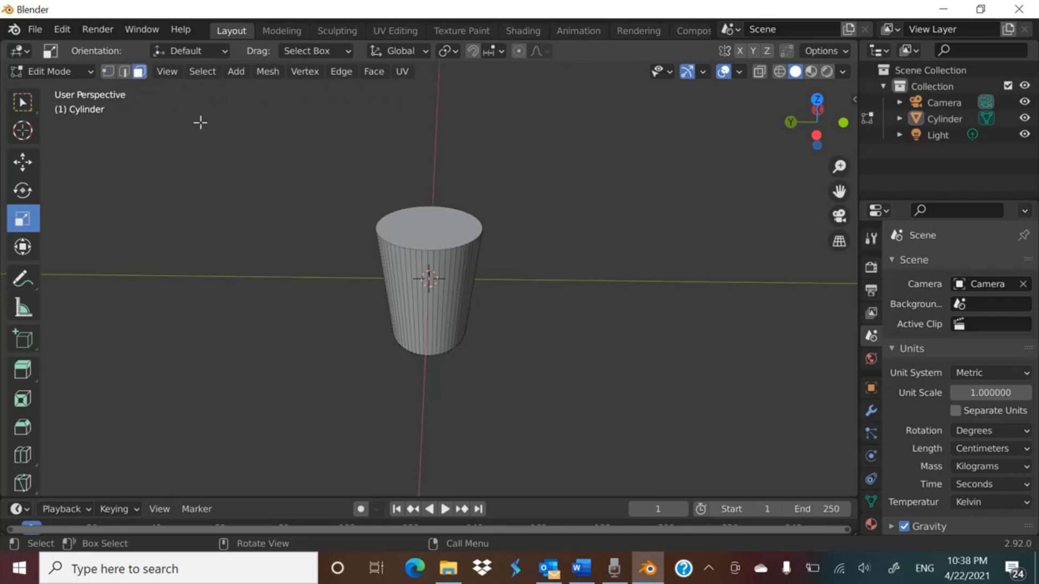
{"action": "left_click", "coordinate": [429, 228]}
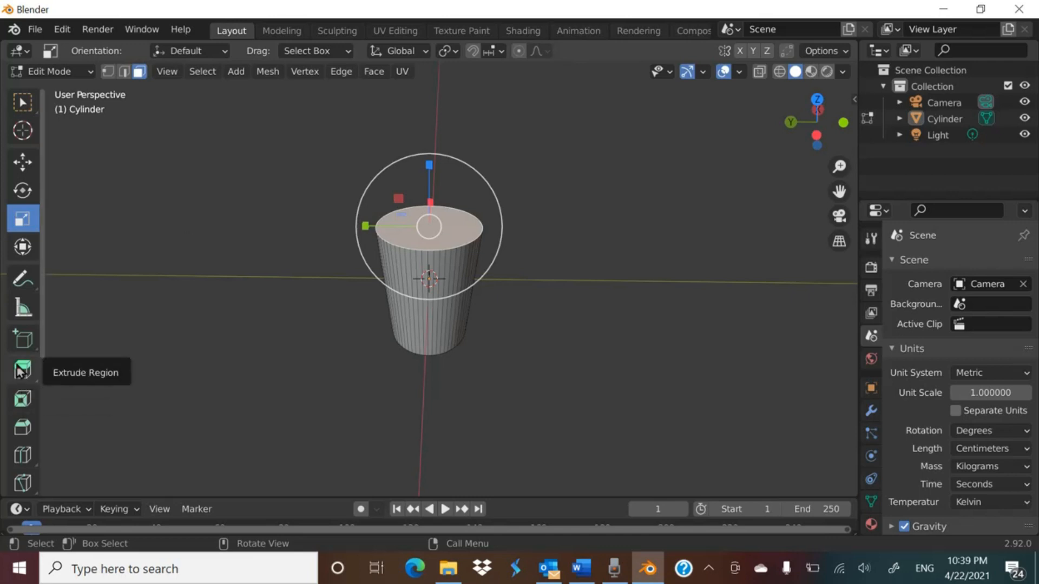
Step: Try insetting the cylinder's top face with a thickness of 2.0 cm
{"action": "left_click", "coordinate": [22, 404]}
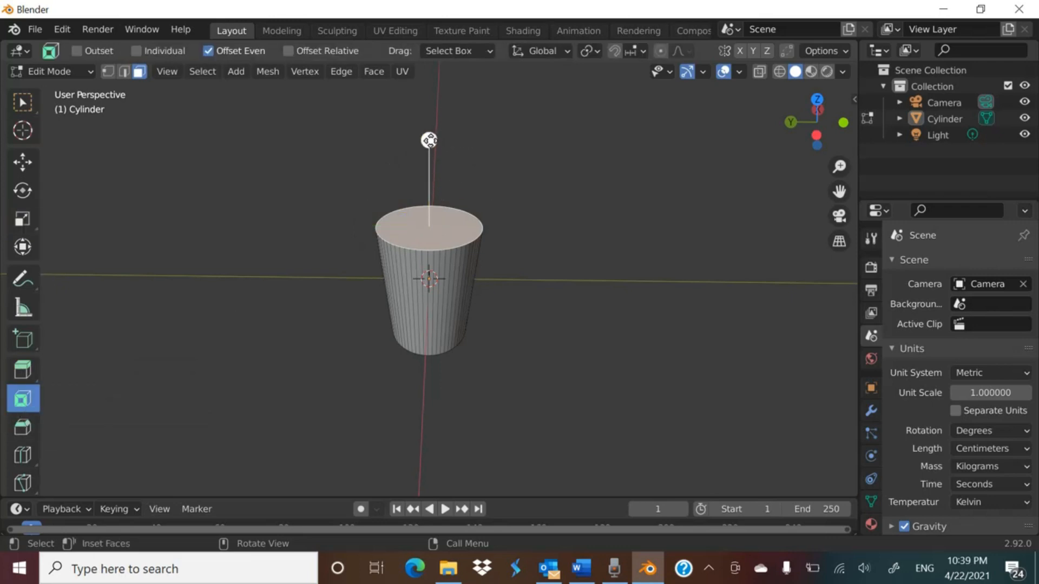
{"action": "left_click_drag", "start_coordinate": [429, 140], "coordinate": [437, 166]}
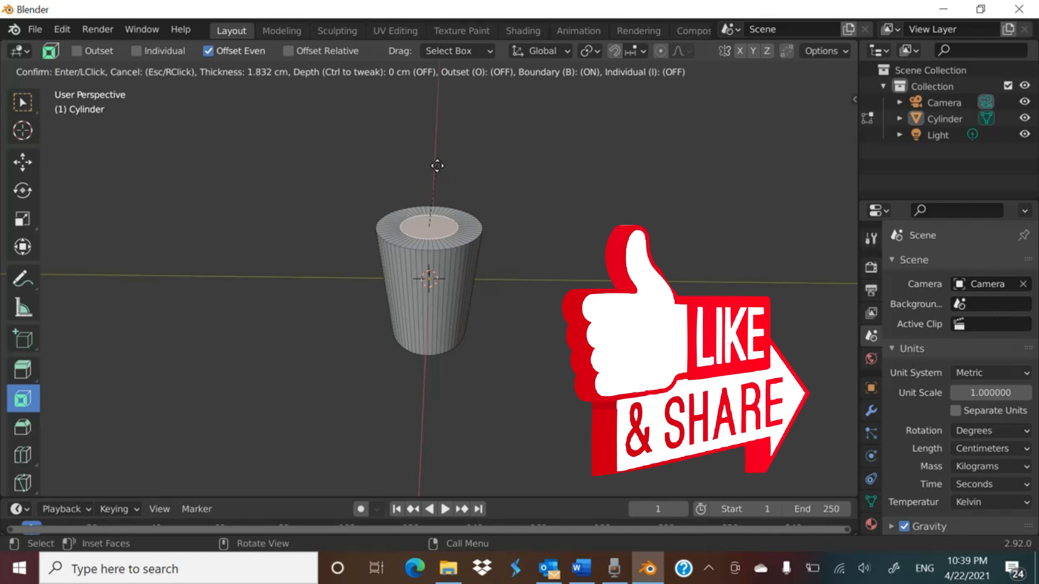
{"action": "left_click_drag", "start_coordinate": [437, 166], "coordinate": [438, 168]}
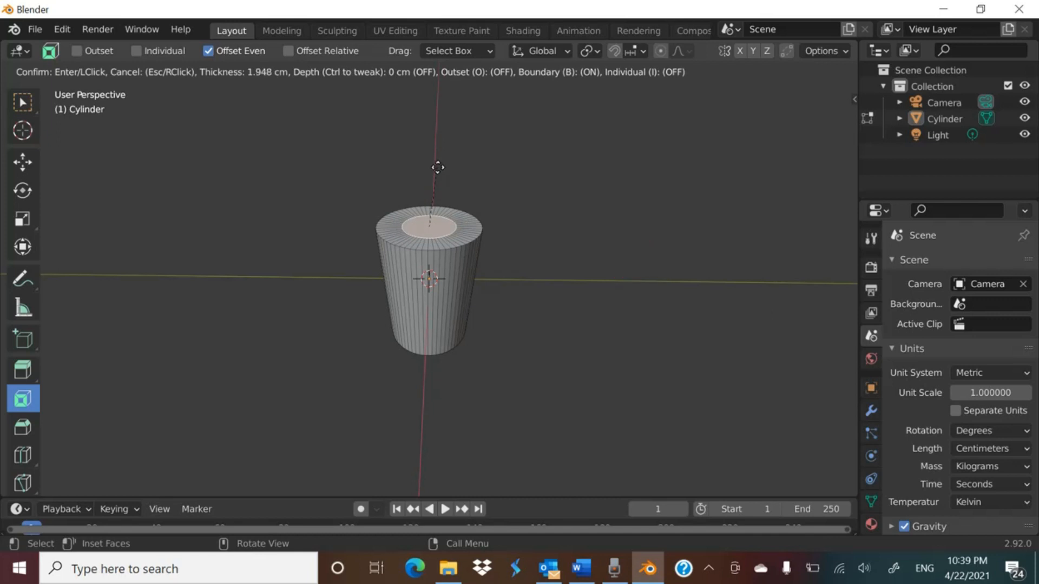
{"action": "left_click_drag", "start_coordinate": [438, 168], "coordinate": [437, 169]}
{"action": "left_click", "coordinate": [440, 168]}
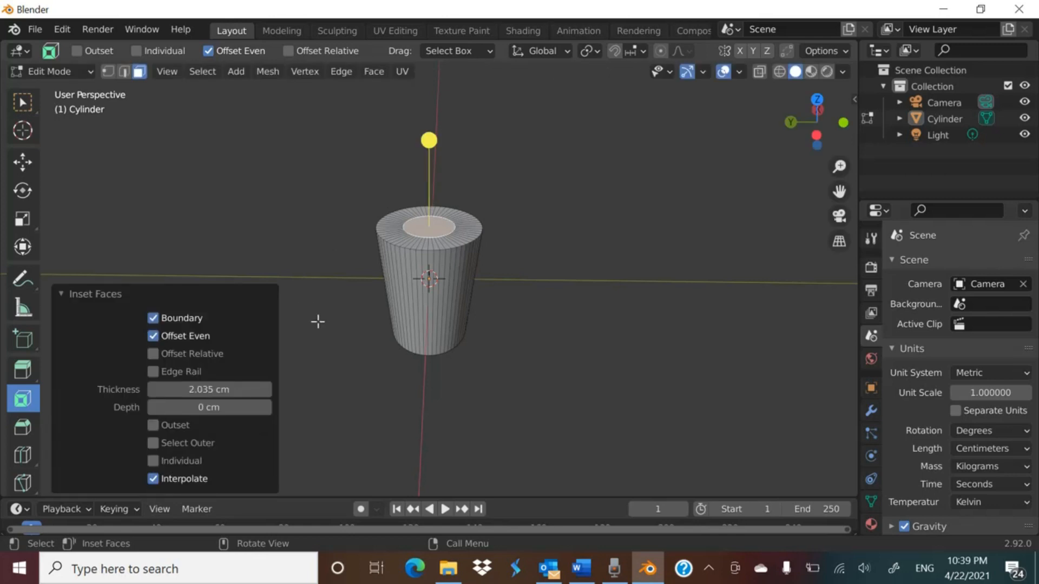
{"action": "left_click", "coordinate": [235, 394]}
{"action": "left_click_drag", "start_coordinate": [208, 390], "coordinate": [171, 389]}
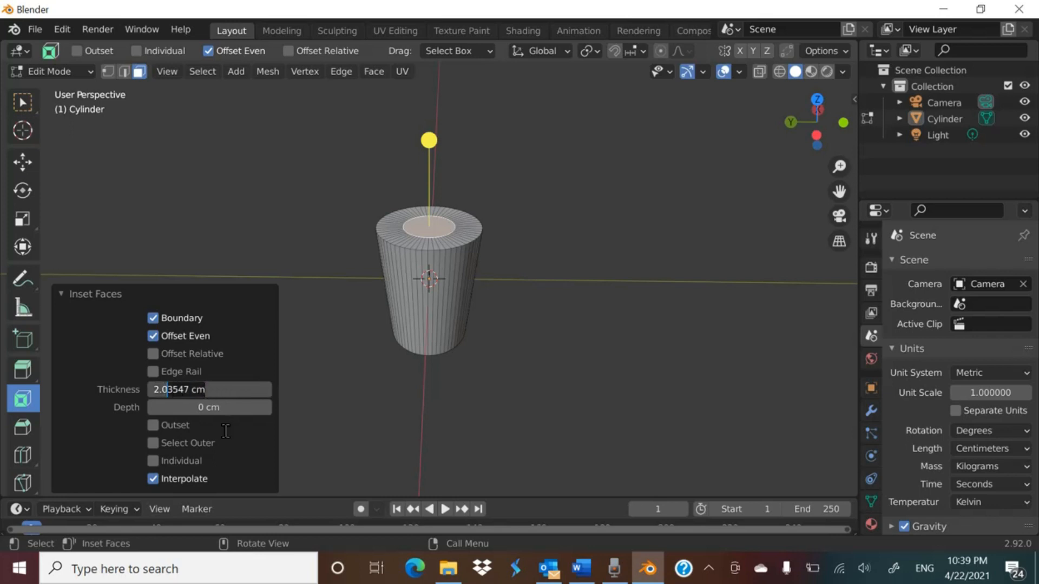
{"action": "key", "text": "BackSpace"}
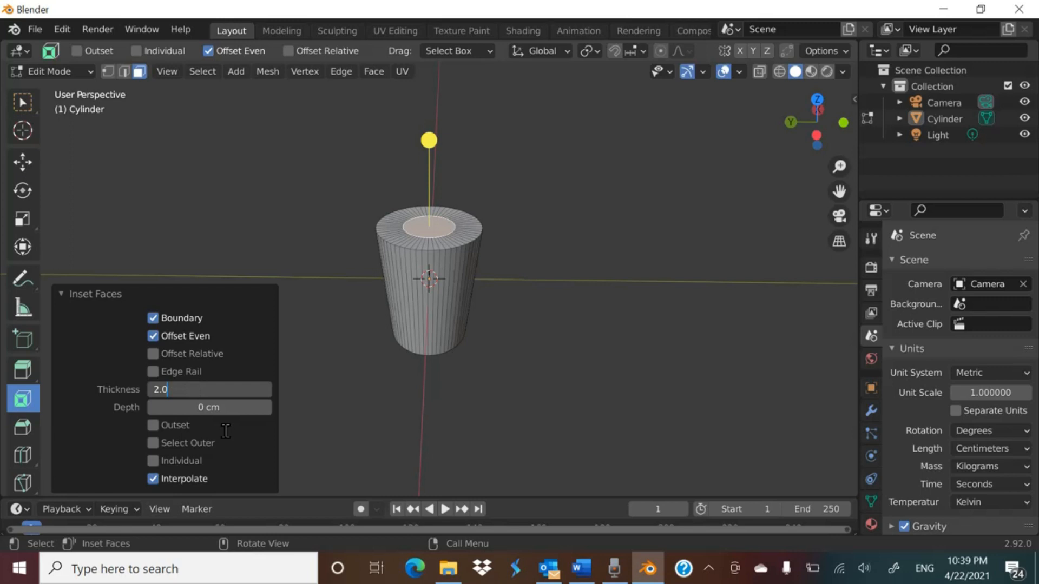
{"action": "key", "text": "Return"}
{"action": "left_click", "coordinate": [307, 298]}
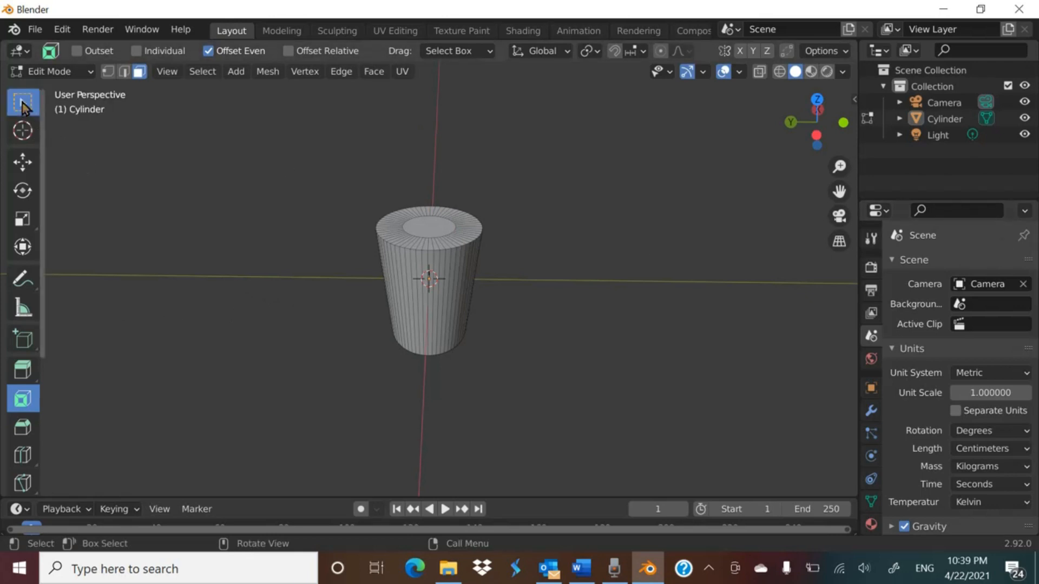
Step: Try extruding the inner circular face upward about 3.14 cm, and undo both the extrusion and the inset
{"action": "left_click", "coordinate": [424, 227]}
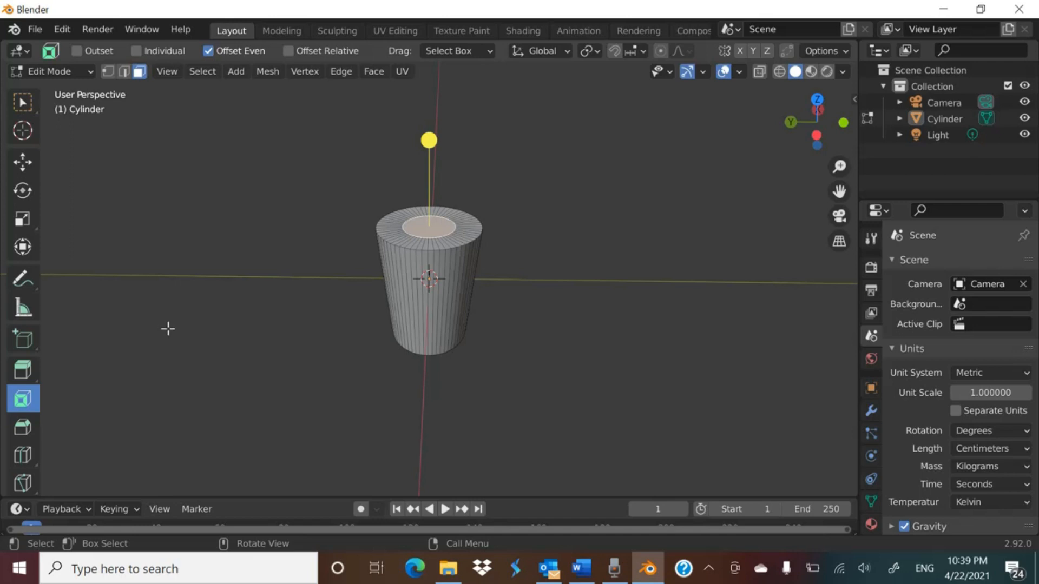
{"action": "left_click", "coordinate": [26, 375]}
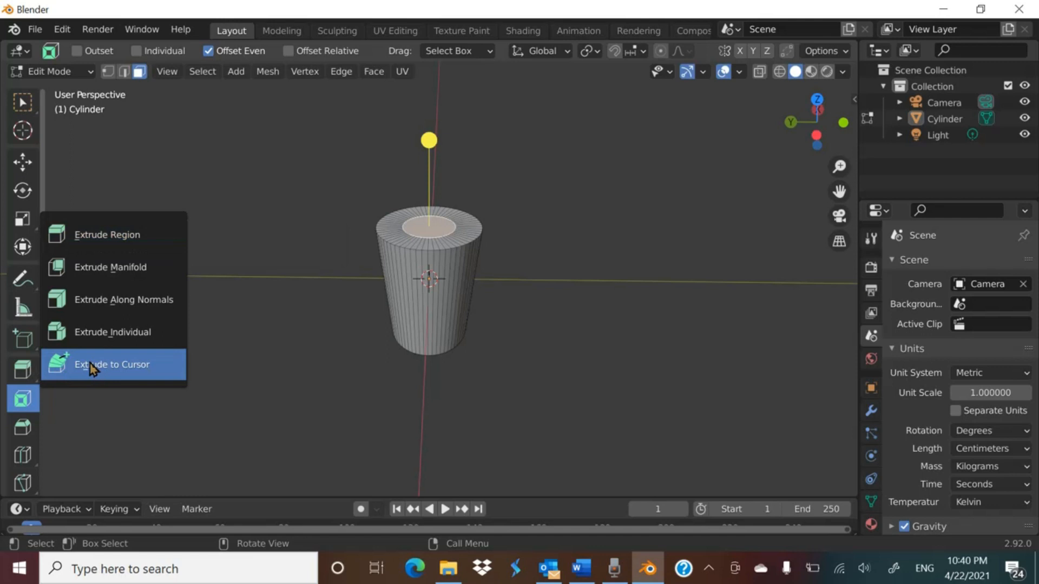
{"action": "left_click", "coordinate": [108, 236]}
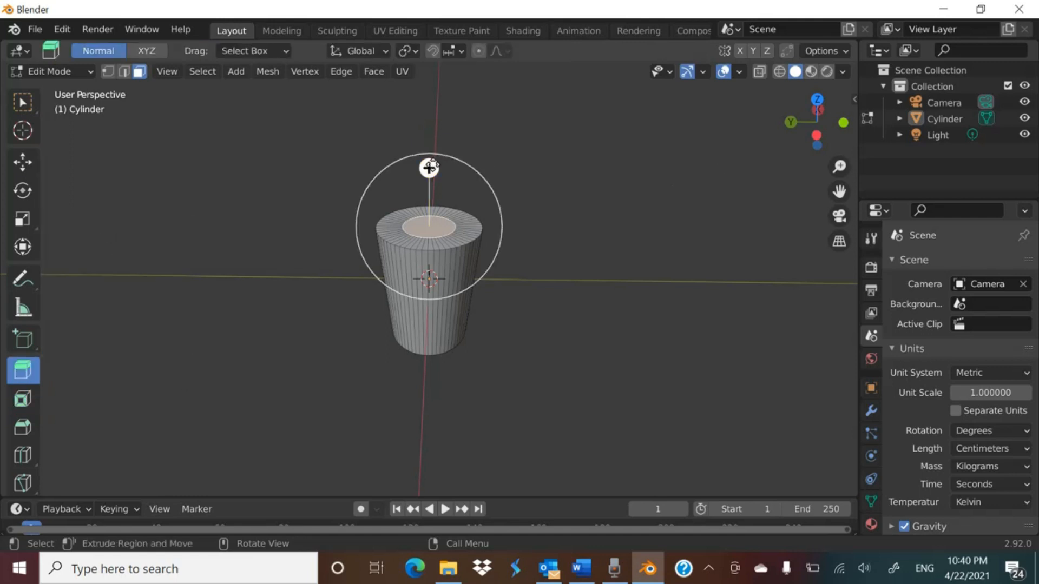
{"action": "left_click_drag", "start_coordinate": [430, 166], "coordinate": [433, 161]}
{"action": "left_click_drag", "start_coordinate": [433, 158], "coordinate": [433, 120]}
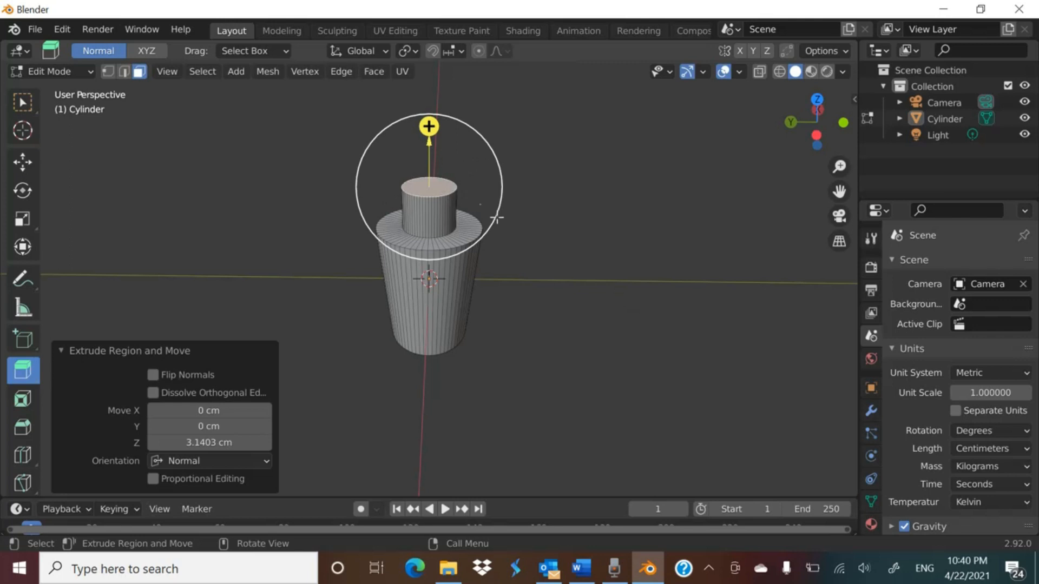
{"action": "key", "text": "ctrl+z"}
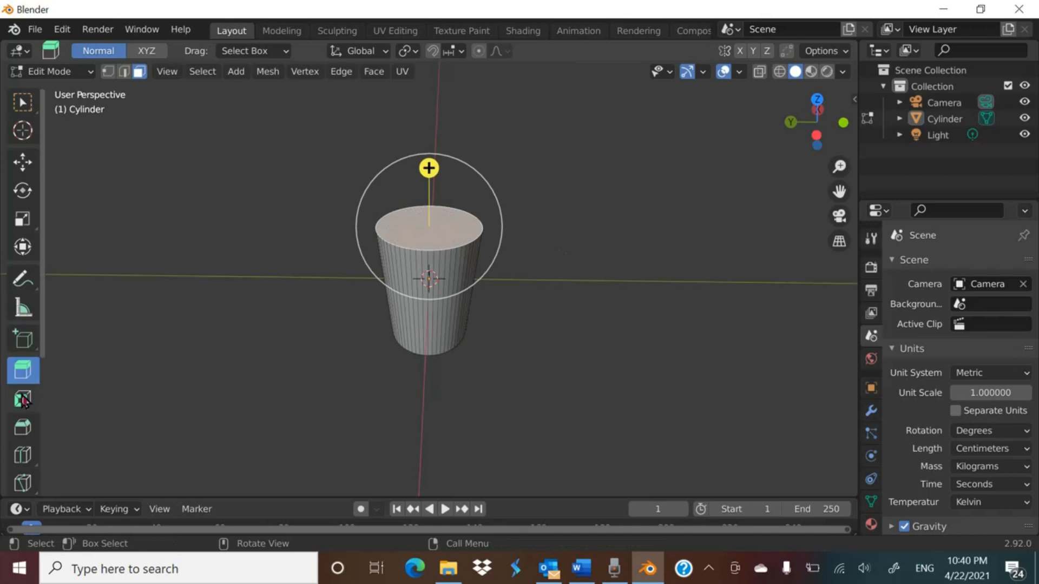
Step: Inset the cylinder's top face with a thickness of 2.6 cm
{"action": "left_click", "coordinate": [22, 399]}
{"action": "mouse_move", "coordinate": [429, 141]}
{"action": "left_mouse_down"}
{"action": "mouse_move", "coordinate": [427, 111]}
{"action": "mouse_move", "coordinate": [437, 146]}
{"action": "left_mouse_up"}
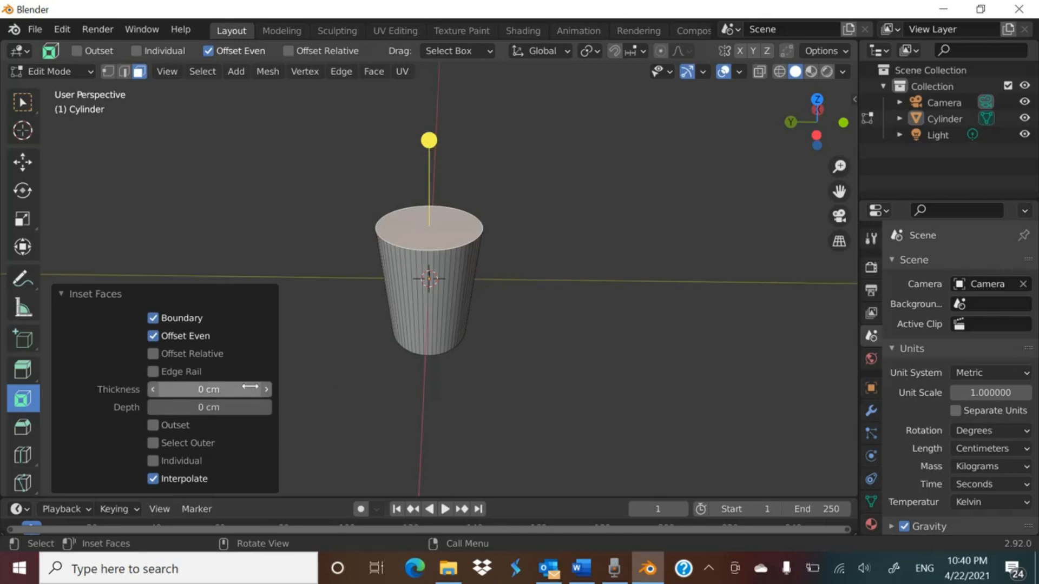
{"action": "mouse_move", "coordinate": [268, 392]}
{"action": "left_mouse_down"}
{"action": "mouse_move", "coordinate": [254, 390]}
{"action": "mouse_move", "coordinate": [270, 387]}
{"action": "left_mouse_up"}
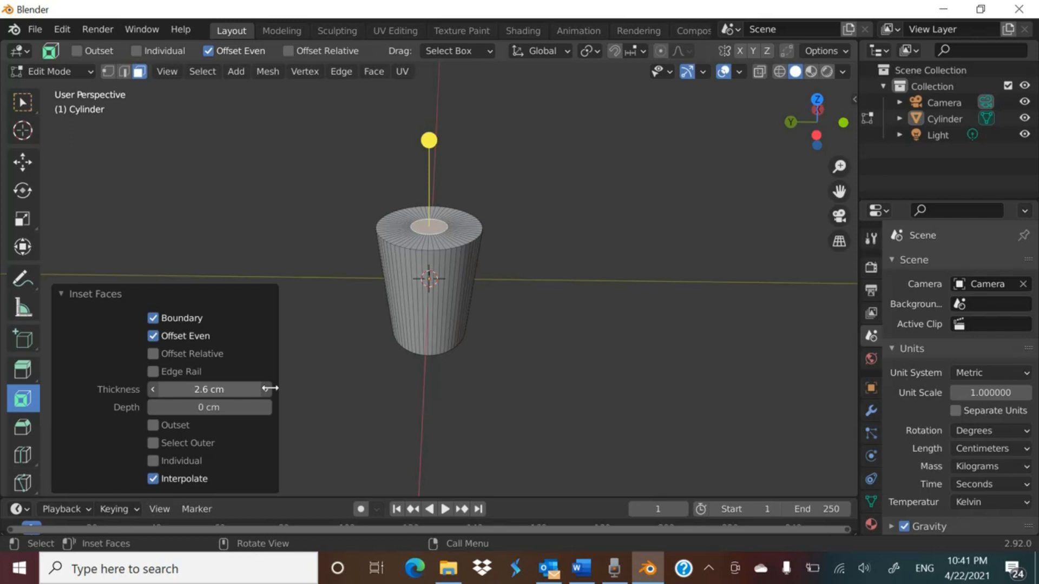
{"action": "left_click_drag", "start_coordinate": [270, 388], "coordinate": [251, 391]}
{"action": "left_click", "coordinate": [233, 393]}
{"action": "left_click", "coordinate": [193, 394]}
{"action": "left_click_drag", "start_coordinate": [193, 394], "coordinate": [163, 387]}
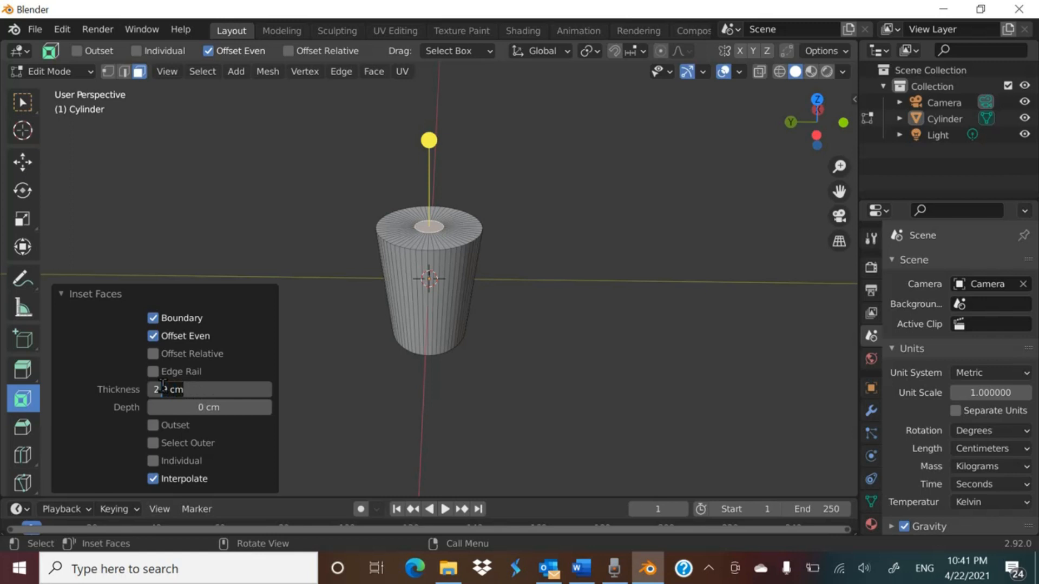
{"action": "type", "text": "6"}
{"action": "key", "text": "Return"}
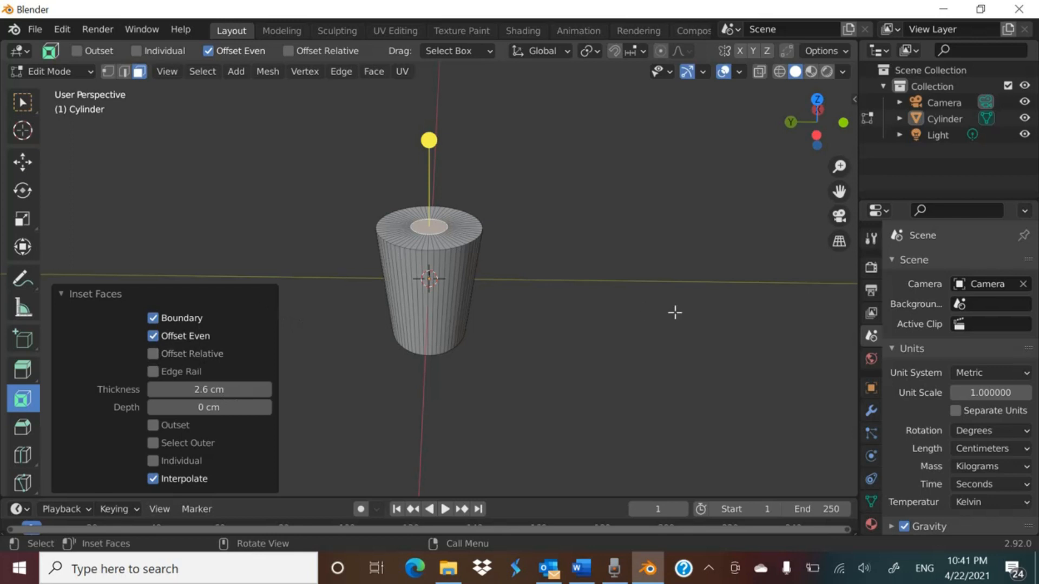
Step: Extrude the inner circular face upward about 3.49 cm with Extrude Region to form the stem, and clear the selection
{"action": "left_click", "coordinate": [28, 373]}
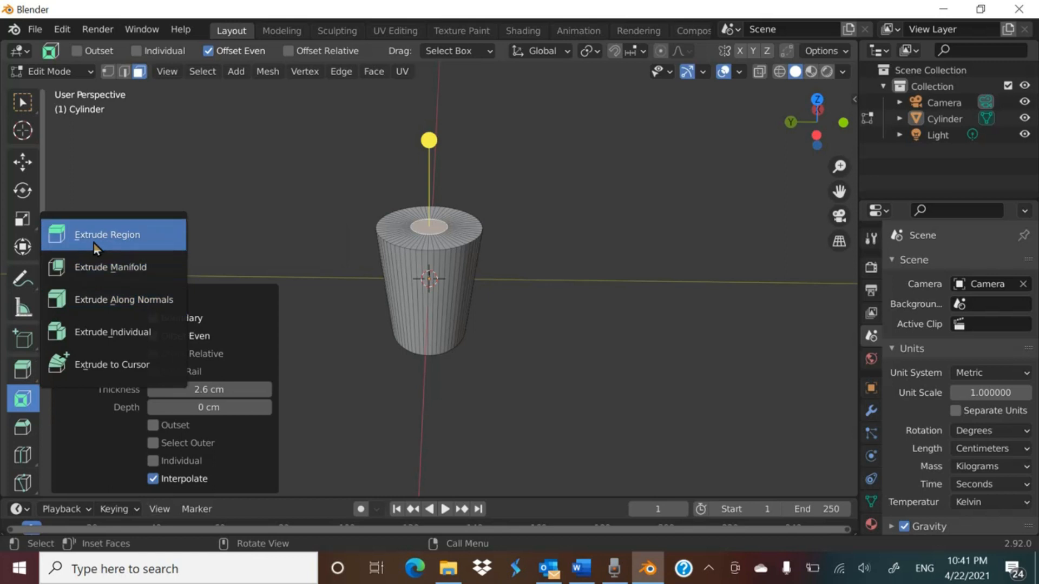
{"action": "left_click", "coordinate": [106, 234]}
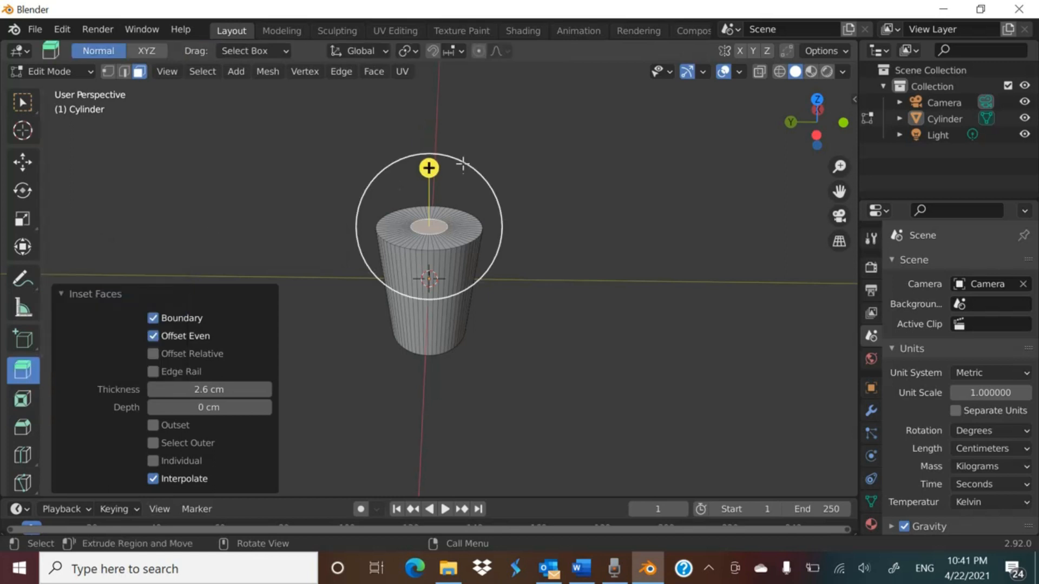
{"action": "left_click_drag", "start_coordinate": [428, 168], "coordinate": [429, 123]}
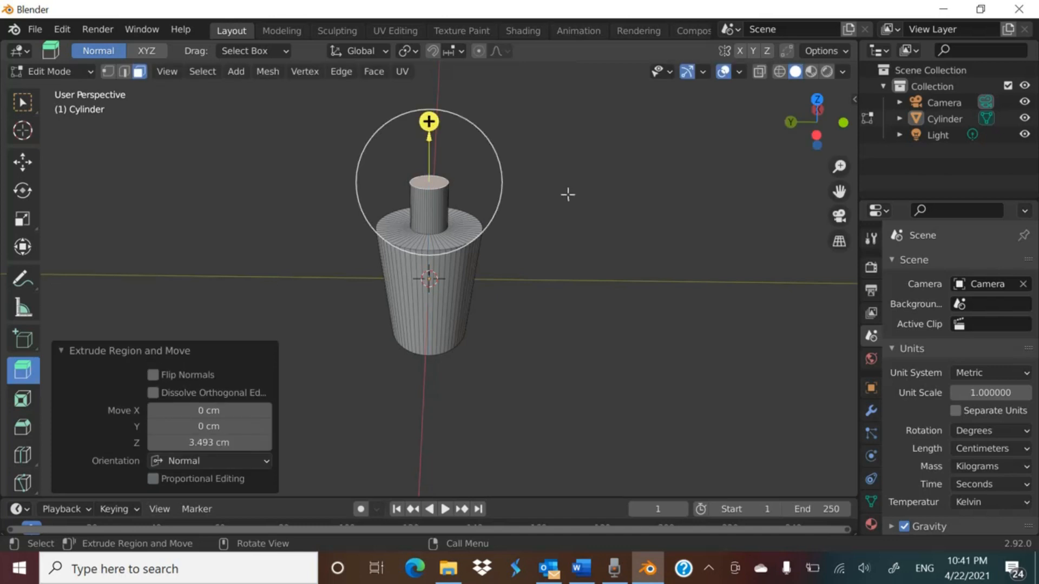
{"action": "left_click", "coordinate": [350, 287]}
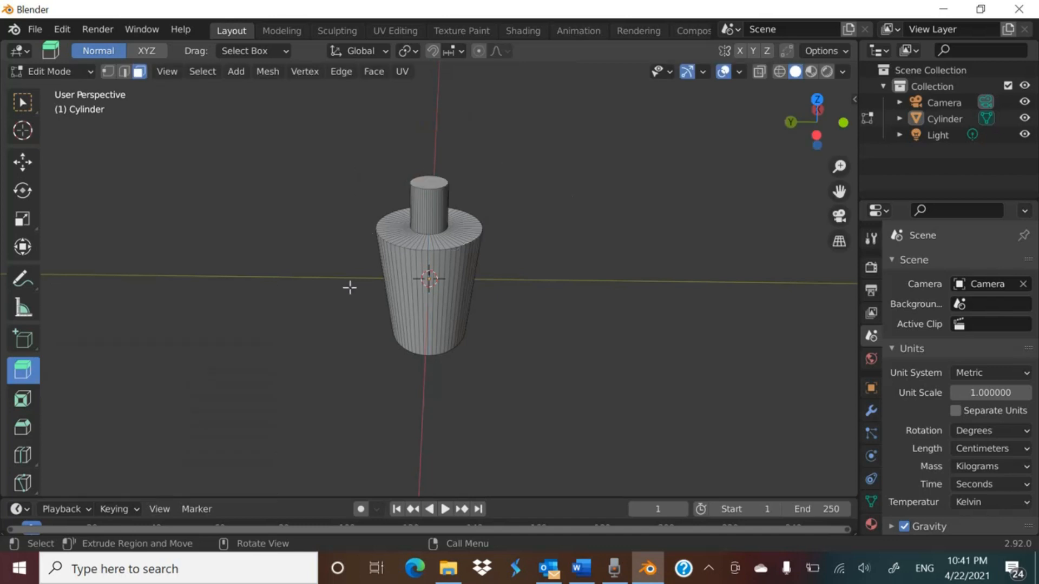
Step: Add a single loop cut around the middle of the stem, and leave the Loop Cut tool
{"action": "mouse_move", "coordinate": [791, 120]}
{"action": "left_mouse_down"}
{"action": "mouse_move", "coordinate": [789, 478]}
{"action": "mouse_move", "coordinate": [787, 80]}
{"action": "mouse_move", "coordinate": [782, 135]}
{"action": "mouse_move", "coordinate": [807, 144]}
{"action": "mouse_move", "coordinate": [801, 116]}
{"action": "left_mouse_up"}
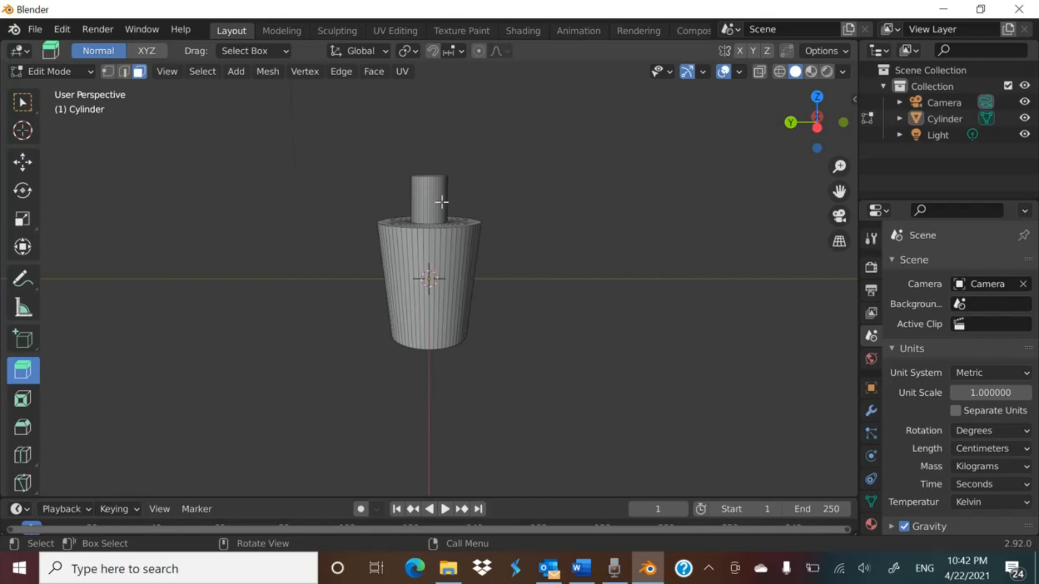
{"action": "left_click", "coordinate": [18, 458]}
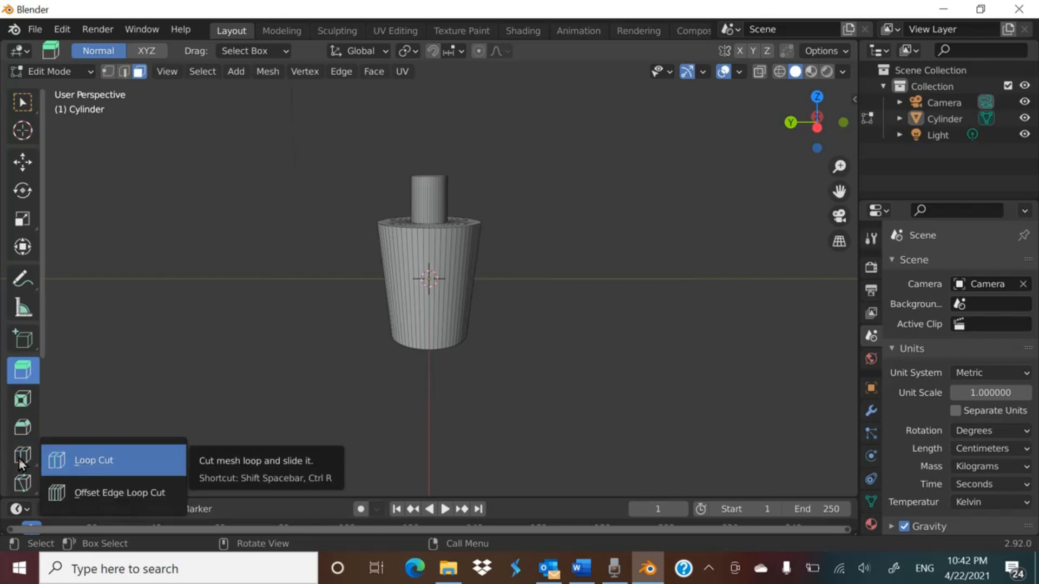
{"action": "left_click", "coordinate": [84, 462]}
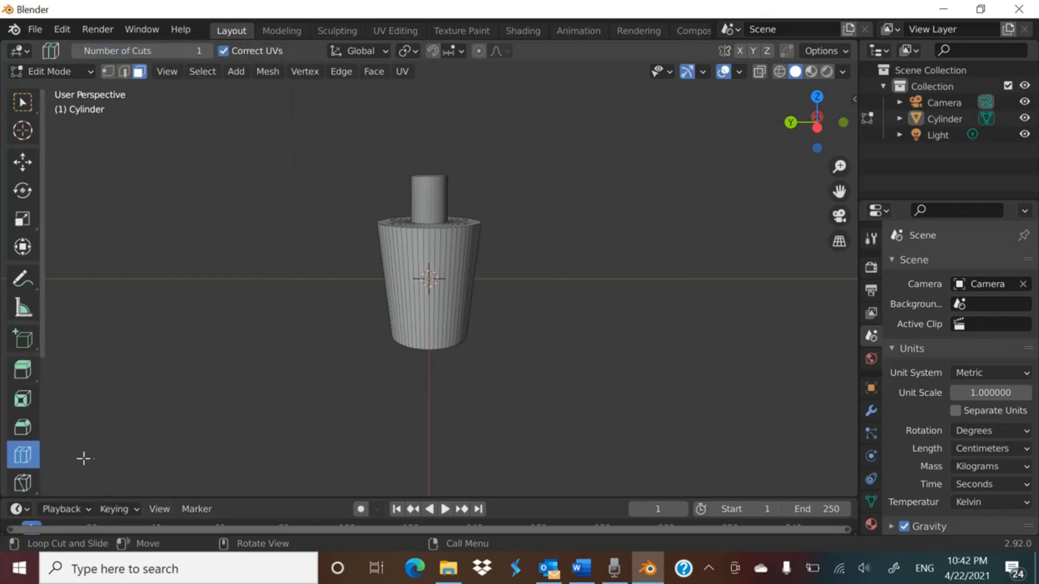
{"action": "left_click", "coordinate": [409, 202]}
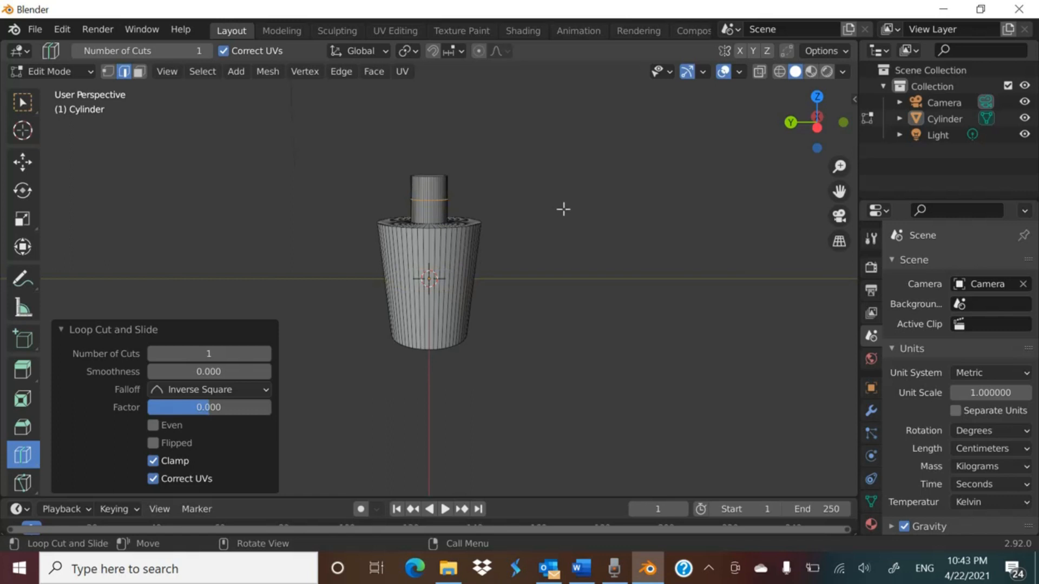
{"action": "key", "text": "w"}
Step: Add a second loop cut on the stem's upper half and slide it down close to the first, with a factor of about 0.781
{"action": "left_click_drag", "start_coordinate": [812, 122], "coordinate": [480, 267]}
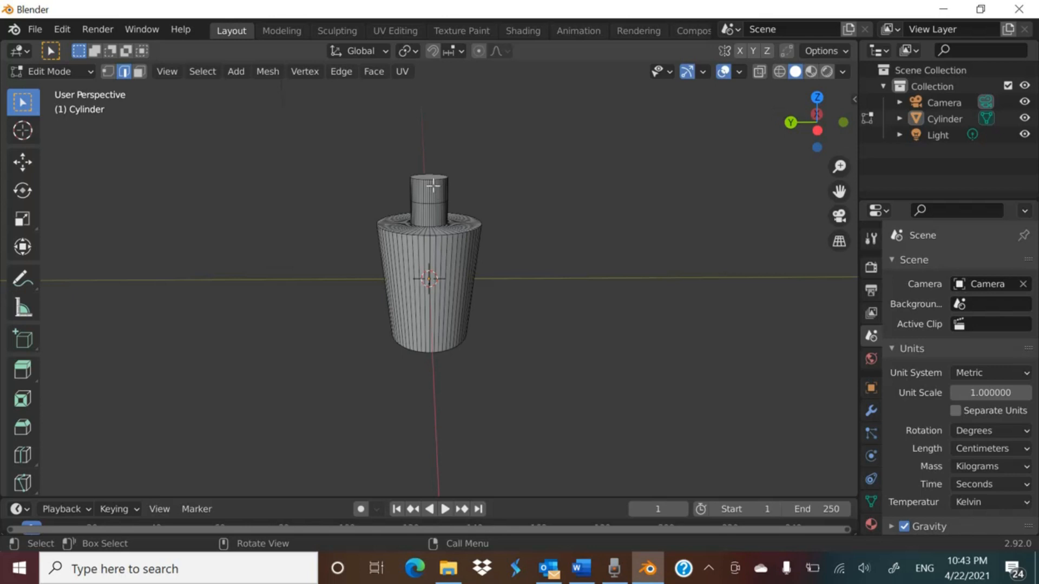
{"action": "key", "text": "ctrl+r"}
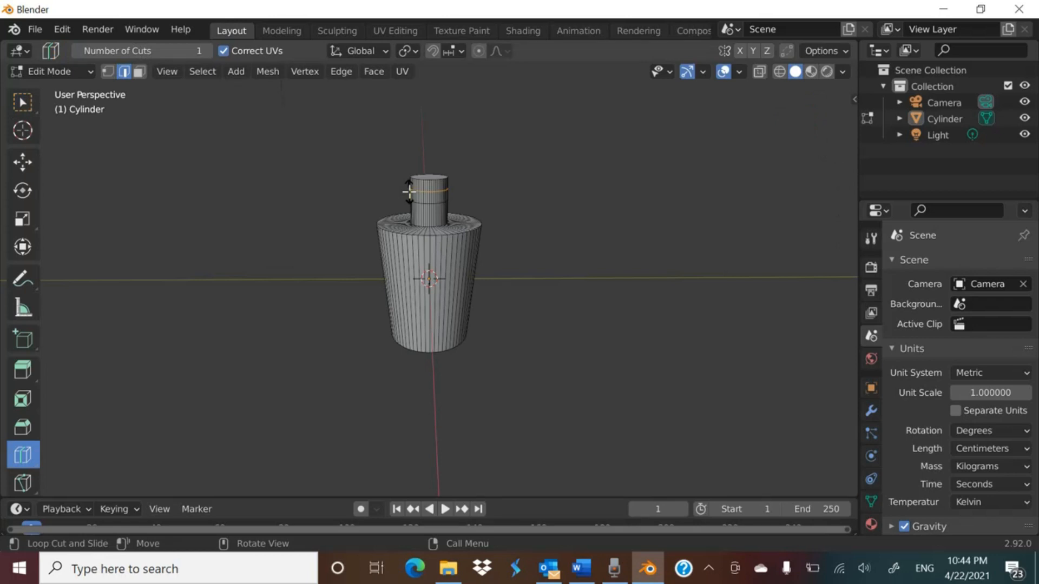
{"action": "left_click_drag", "start_coordinate": [408, 191], "coordinate": [414, 200]}
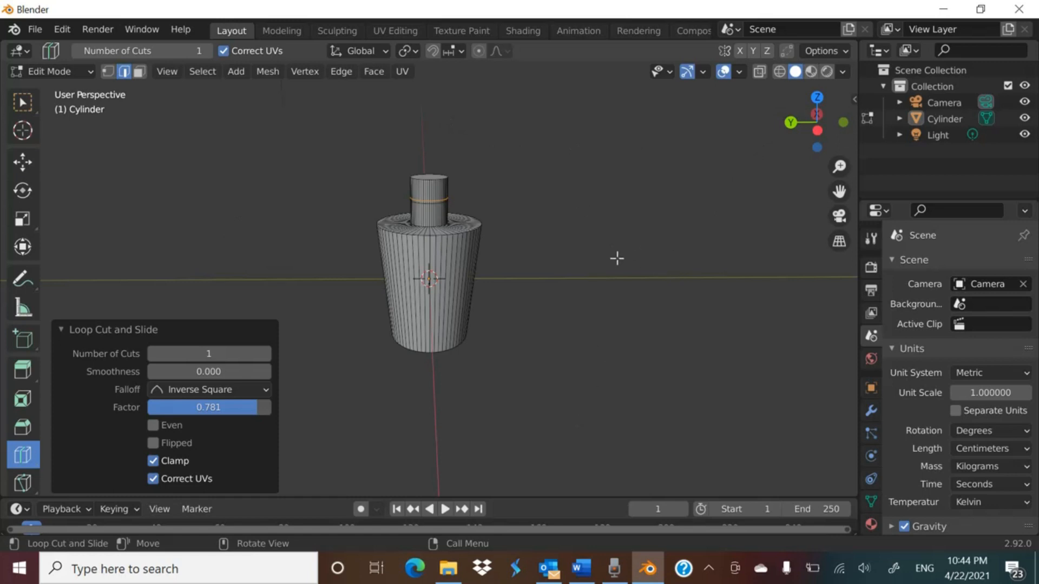
Step: Box-select the stem's upper section above the loop cuts in the left orthographic view with X-ray on, and switch to vertex selection
{"action": "scroll", "coordinate": [550, 297], "scroll_direction": "up", "scroll_amount": 2}
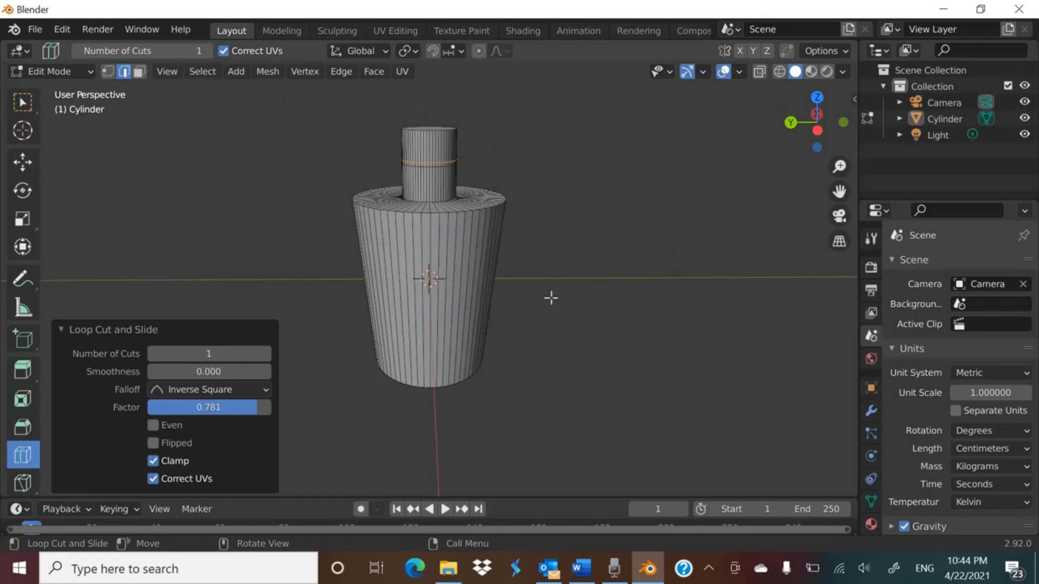
{"action": "scroll", "coordinate": [551, 297], "scroll_direction": "up", "scroll_amount": 1}
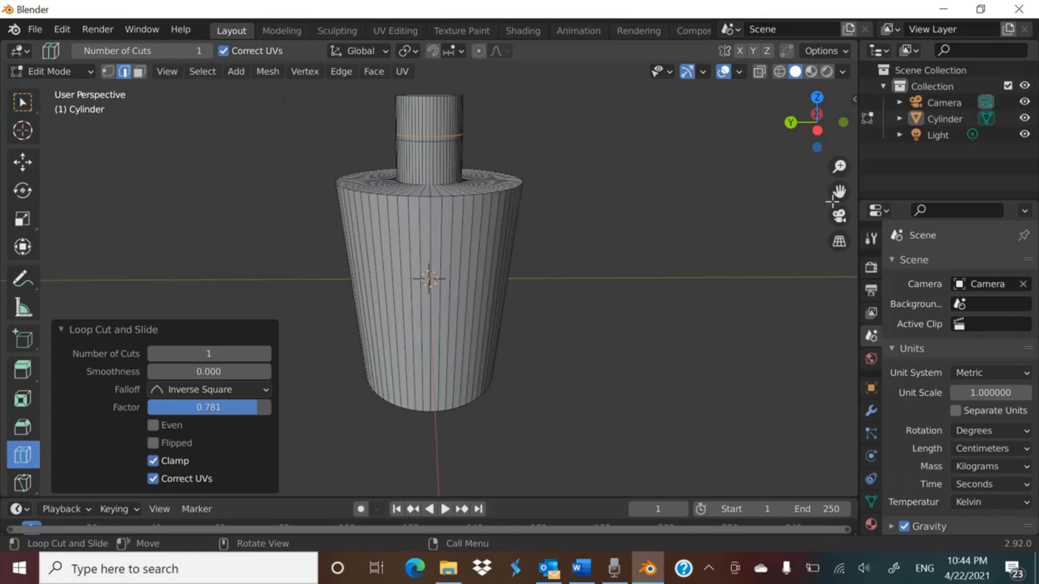
{"action": "left_click_drag", "start_coordinate": [840, 192], "coordinate": [845, 277]}
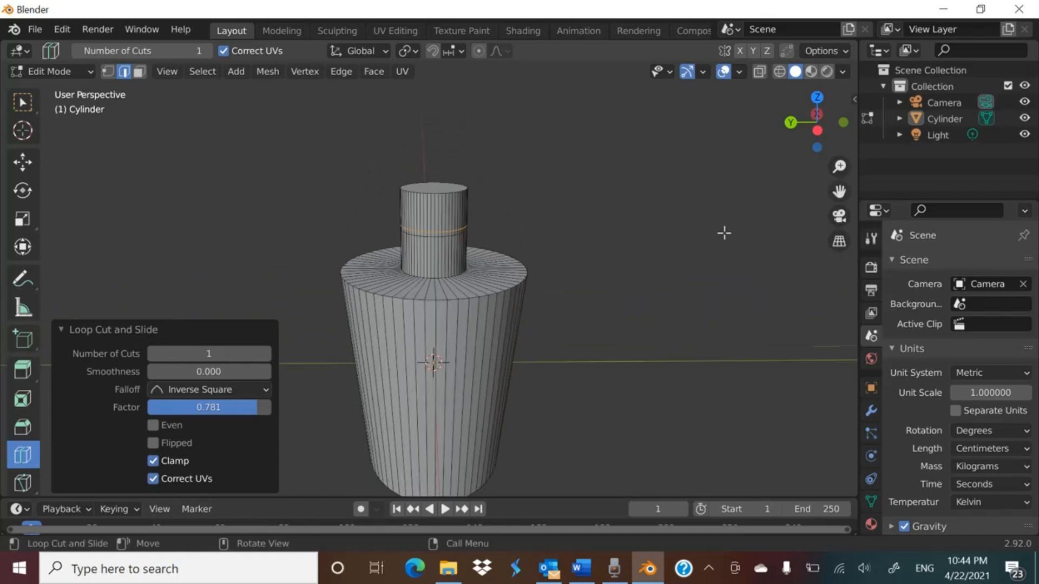
{"action": "scroll", "coordinate": [724, 233], "scroll_direction": "up", "scroll_amount": 3}
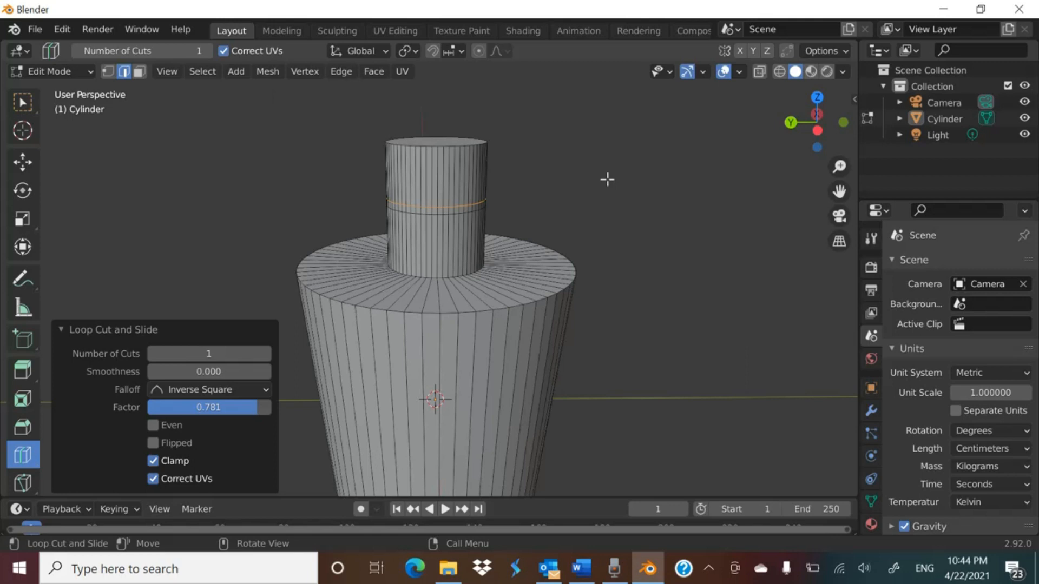
{"action": "left_click", "coordinate": [818, 126]}
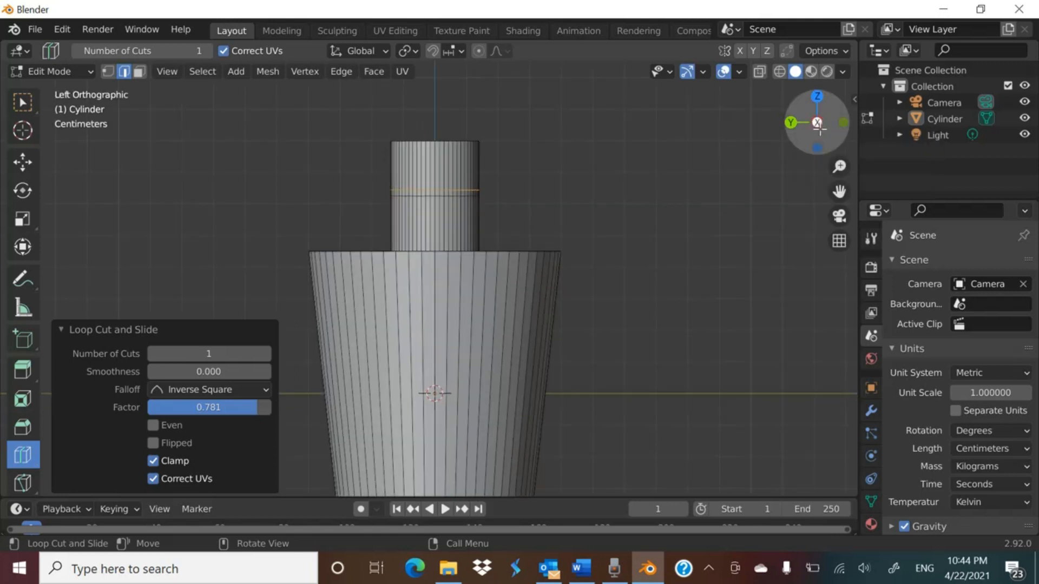
{"action": "left_click", "coordinate": [759, 76]}
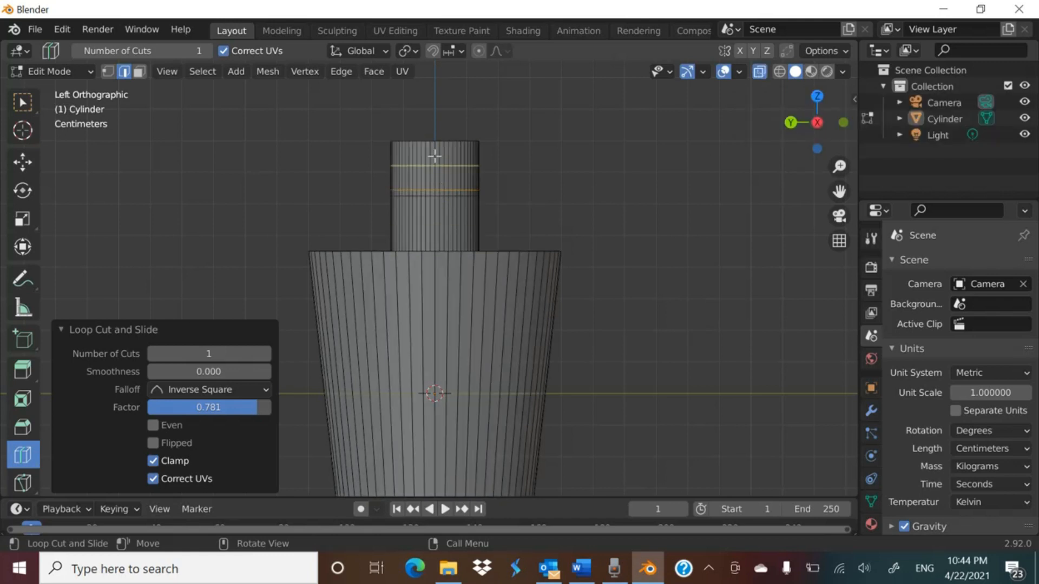
{"action": "left_click", "coordinate": [23, 105]}
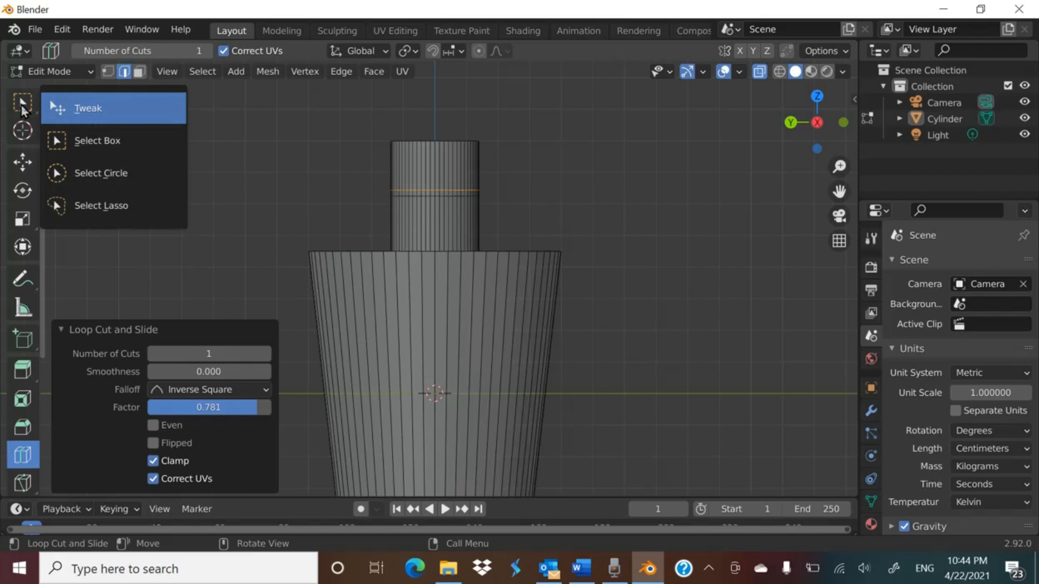
{"action": "left_click", "coordinate": [97, 142]}
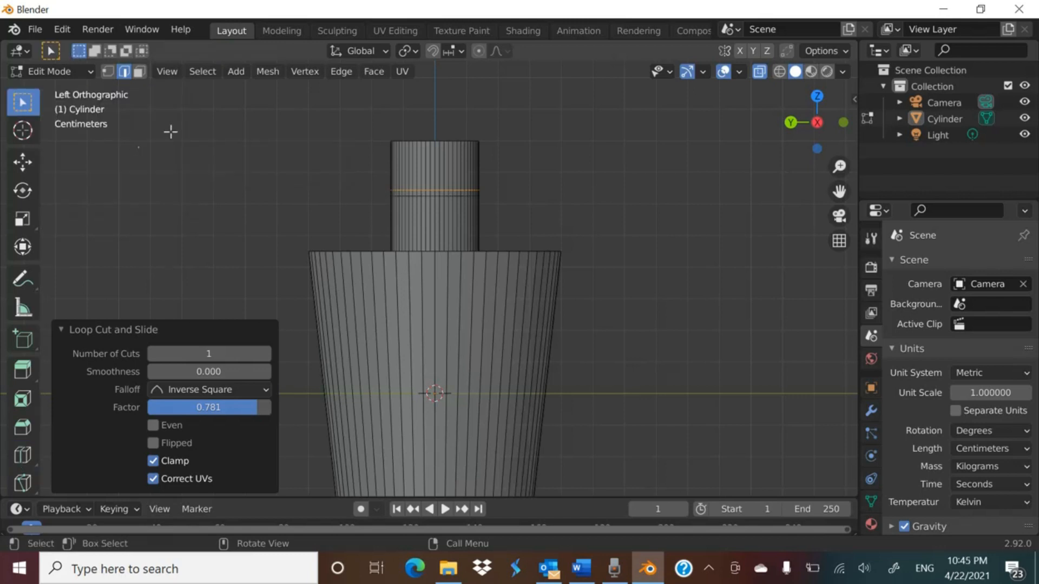
{"action": "left_click_drag", "start_coordinate": [363, 121], "coordinate": [520, 192]}
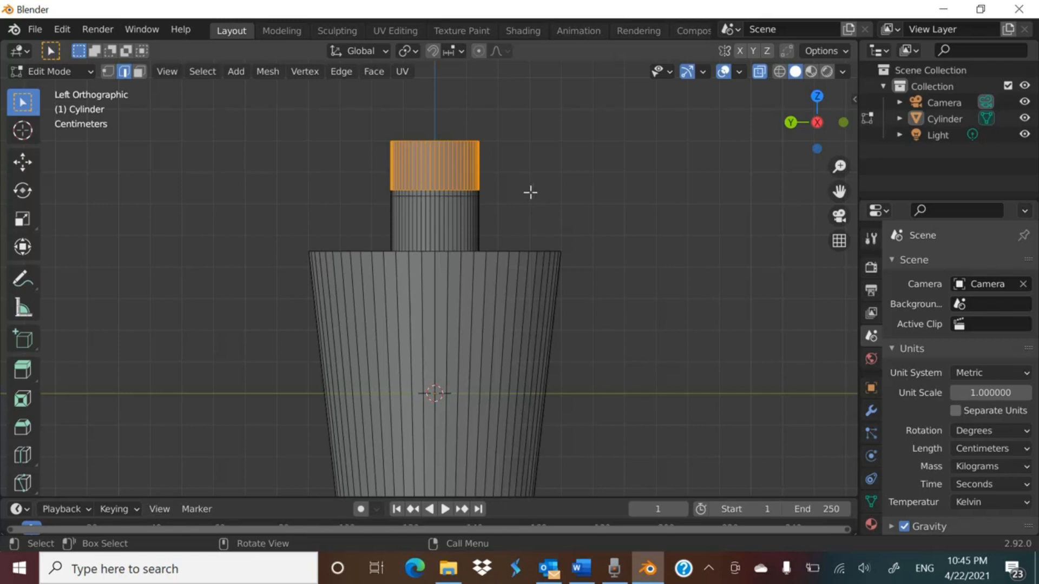
{"action": "left_click", "coordinate": [107, 71]}
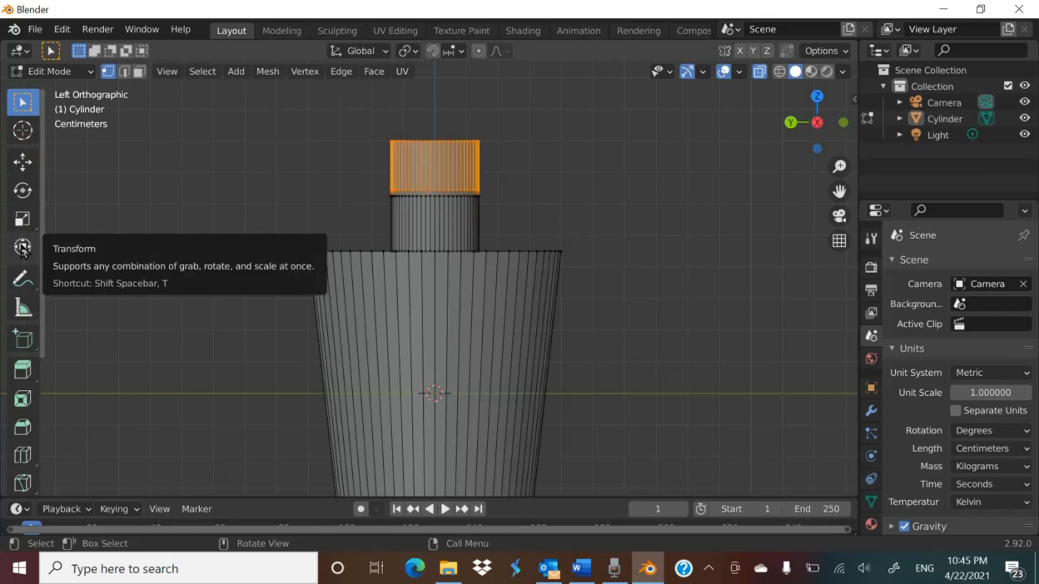
Step: Scale the selected upper stem section down to about 0.693, and set its Z scale to 1
{"action": "left_click", "coordinate": [22, 219]}
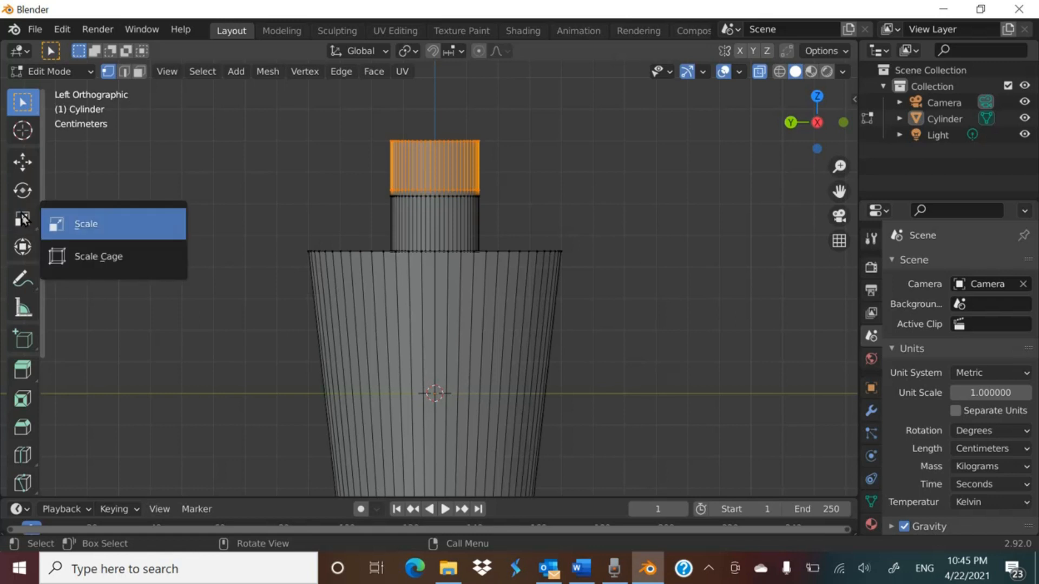
{"action": "left_click", "coordinate": [104, 225]}
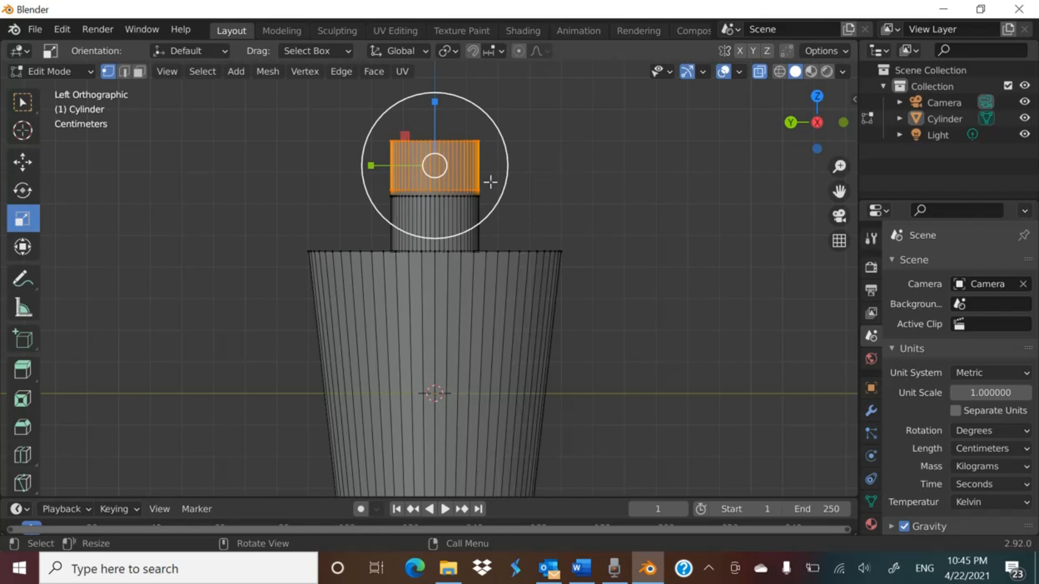
{"action": "left_click_drag", "start_coordinate": [491, 181], "coordinate": [476, 178]}
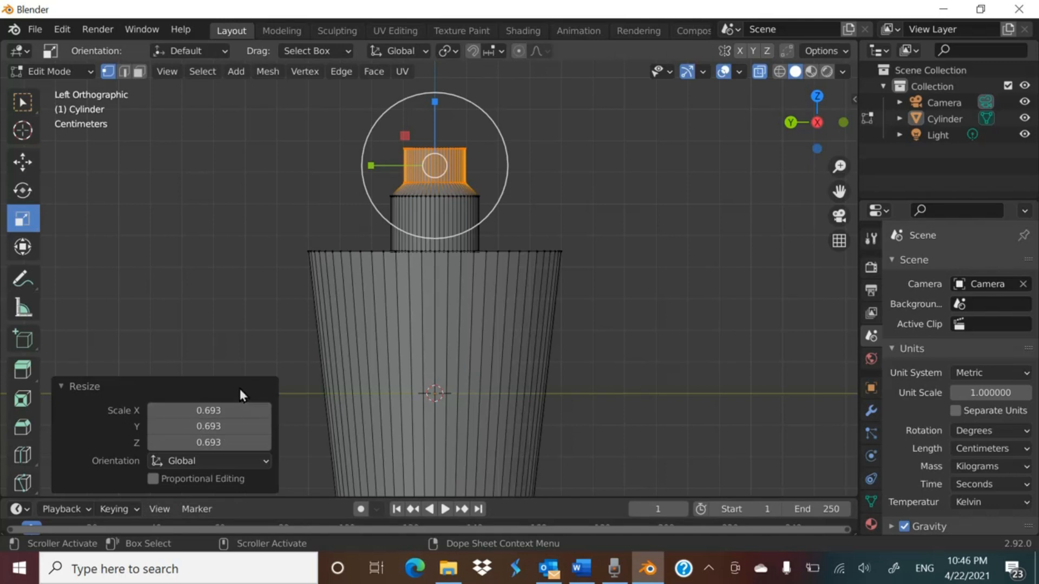
{"action": "left_click", "coordinate": [229, 444]}
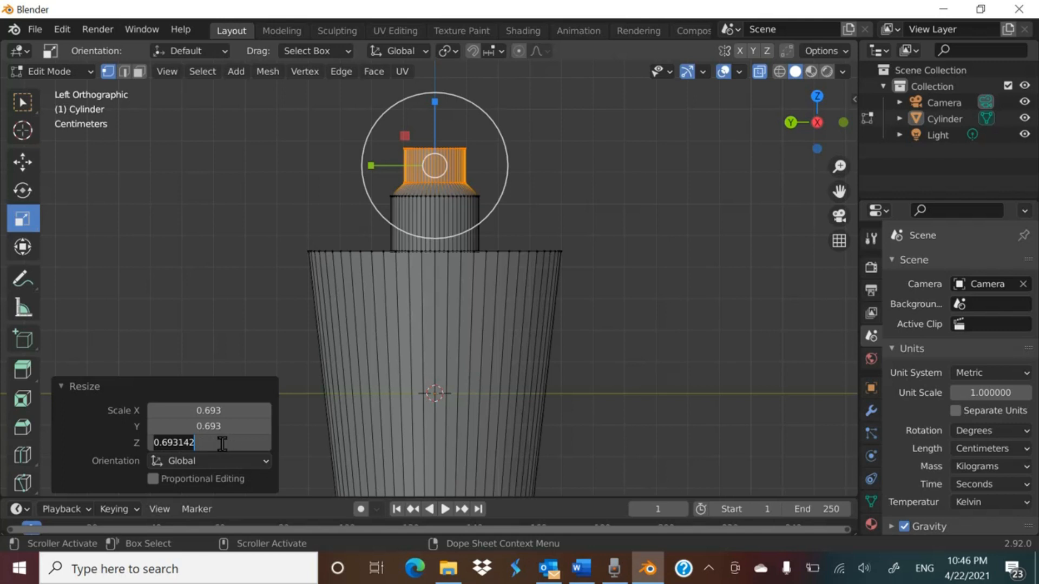
{"action": "type", "text": "1"}
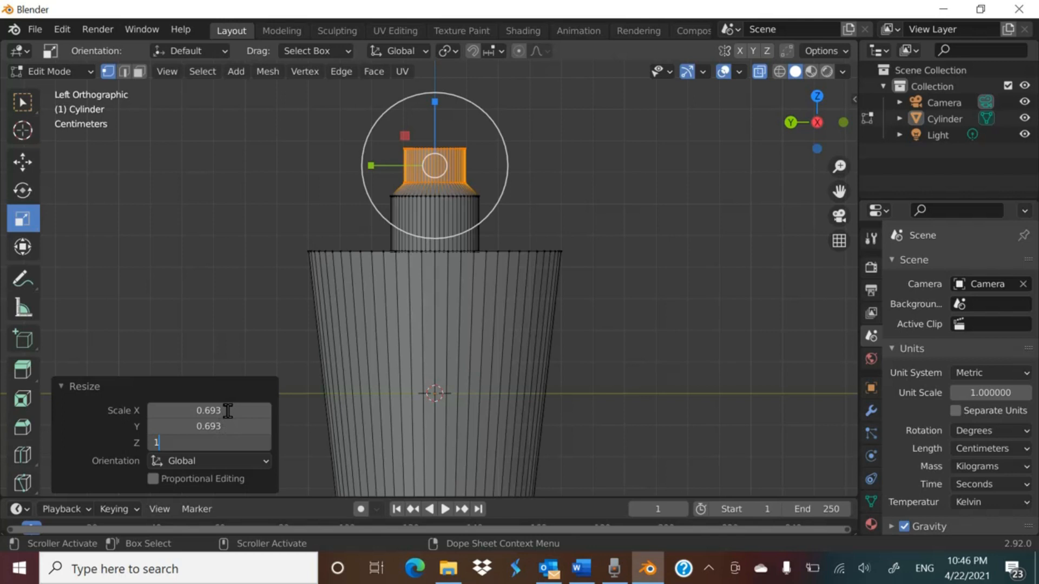
{"action": "key", "text": "Return"}
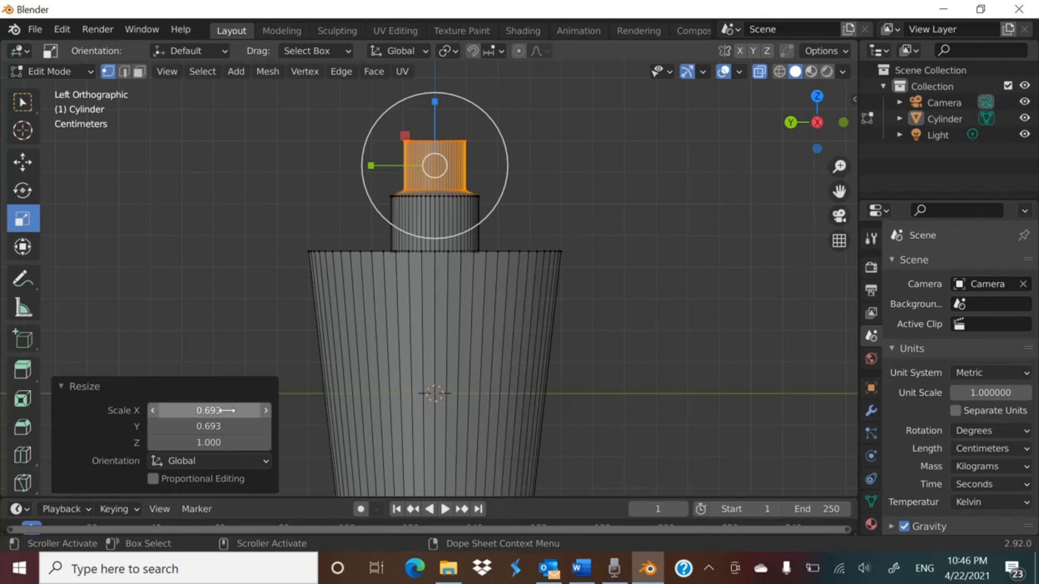
Step: Set the X and Y scale of the upper stem section to 0.7
{"action": "left_click", "coordinate": [228, 410]}
{"action": "left_click_drag", "start_coordinate": [204, 412], "coordinate": [164, 414]}
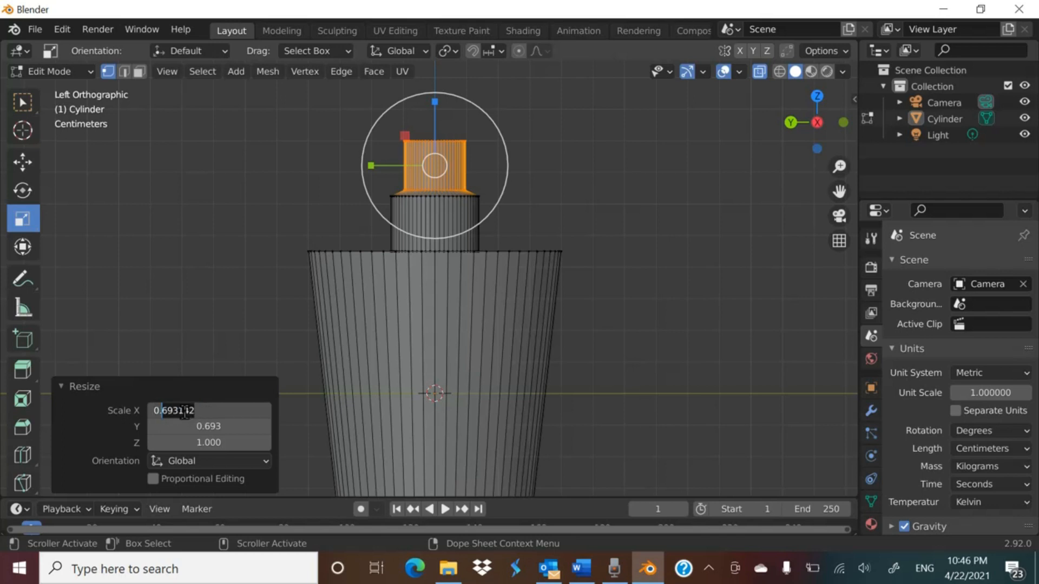
{"action": "type", "text": "7"}
{"action": "key", "text": "Return"}
{"action": "left_click", "coordinate": [227, 427]}
{"action": "left_click_drag", "start_coordinate": [195, 427], "coordinate": [164, 431]}
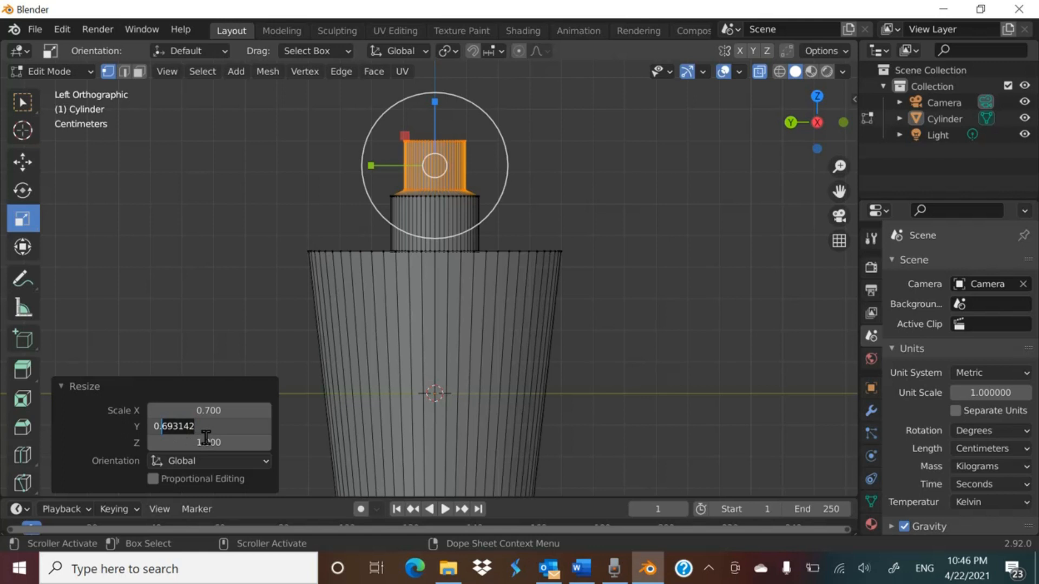
{"action": "type", "text": "7"}
{"action": "key", "text": "Return"}
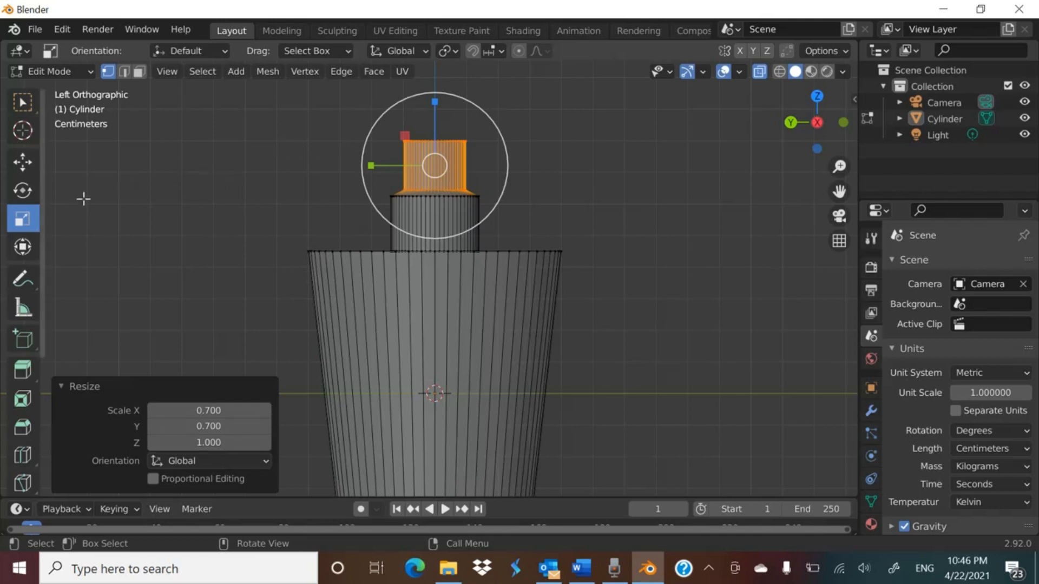
Step: Move the narrowed upper stem section slightly down along Z to flatten the shoulder, clear the selection and turn off X-ray
{"action": "left_click", "coordinate": [23, 164]}
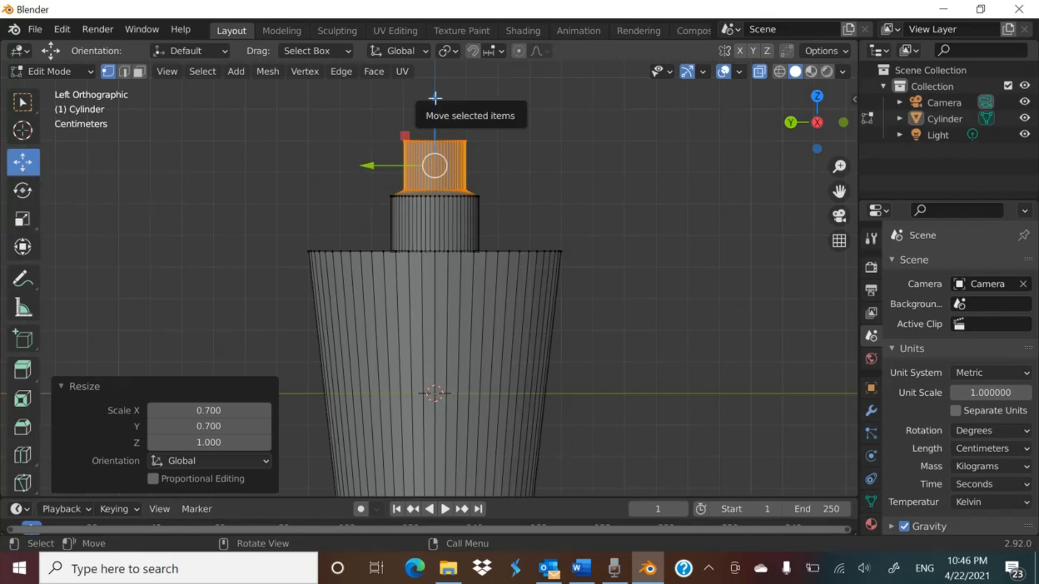
{"action": "left_click_drag", "start_coordinate": [435, 98], "coordinate": [438, 105]}
{"action": "left_click", "coordinate": [650, 232]}
{"action": "middle_click_drag", "start_coordinate": [650, 232], "coordinate": [759, 73]}
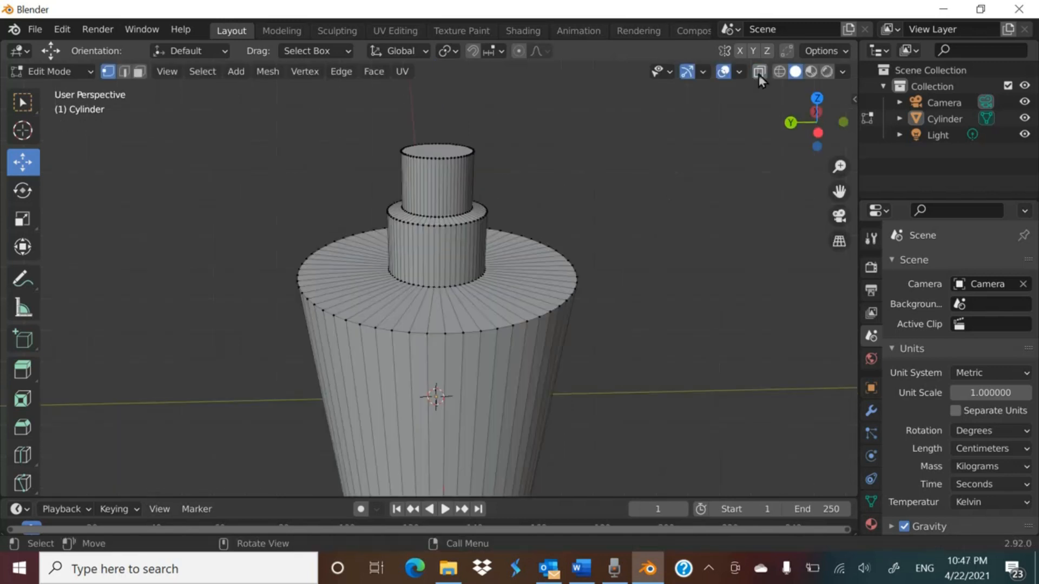
Step: In edge selection, select the edge loop around the plug body's top rim and bevel it with a width of about 0.143 cm
{"action": "mouse_move", "coordinate": [800, 126]}
{"action": "left_mouse_down"}
{"action": "mouse_move", "coordinate": [792, 106]}
{"action": "mouse_move", "coordinate": [803, 115]}
{"action": "left_mouse_up"}
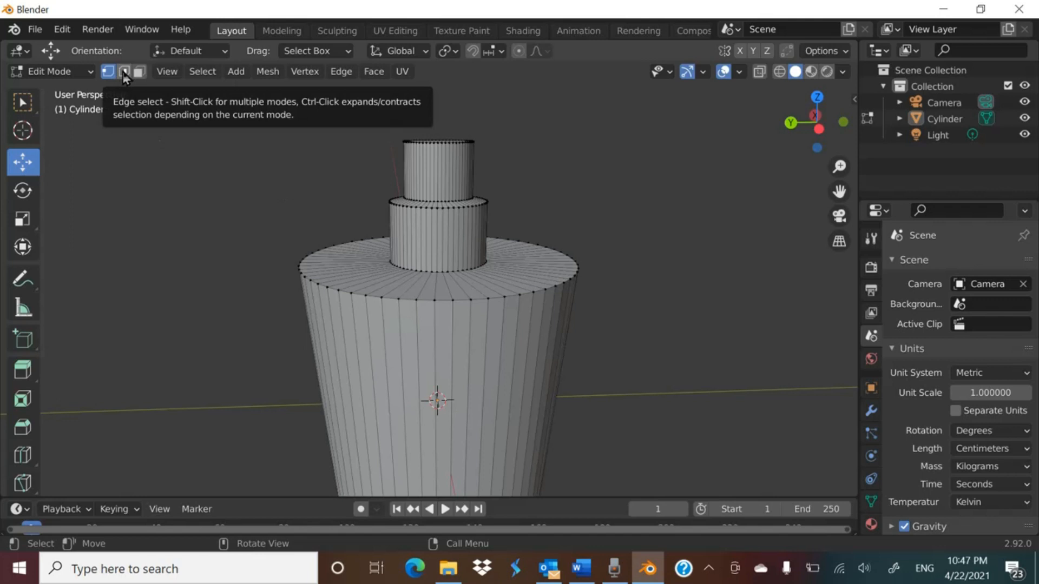
{"action": "left_click", "coordinate": [125, 73]}
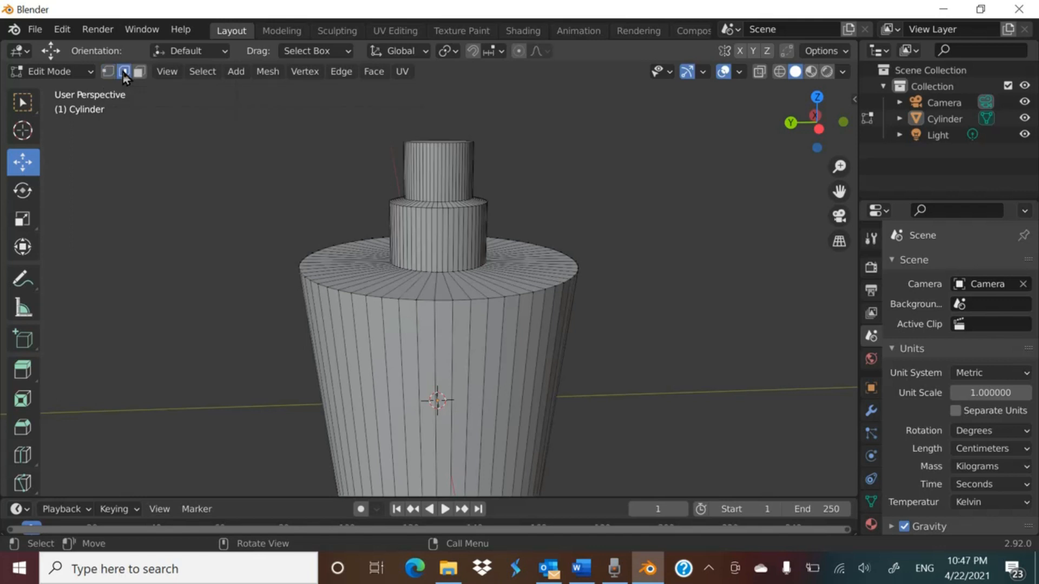
{"action": "left_click", "coordinate": [442, 299]}
{"action": "left_click", "coordinate": [203, 72]}
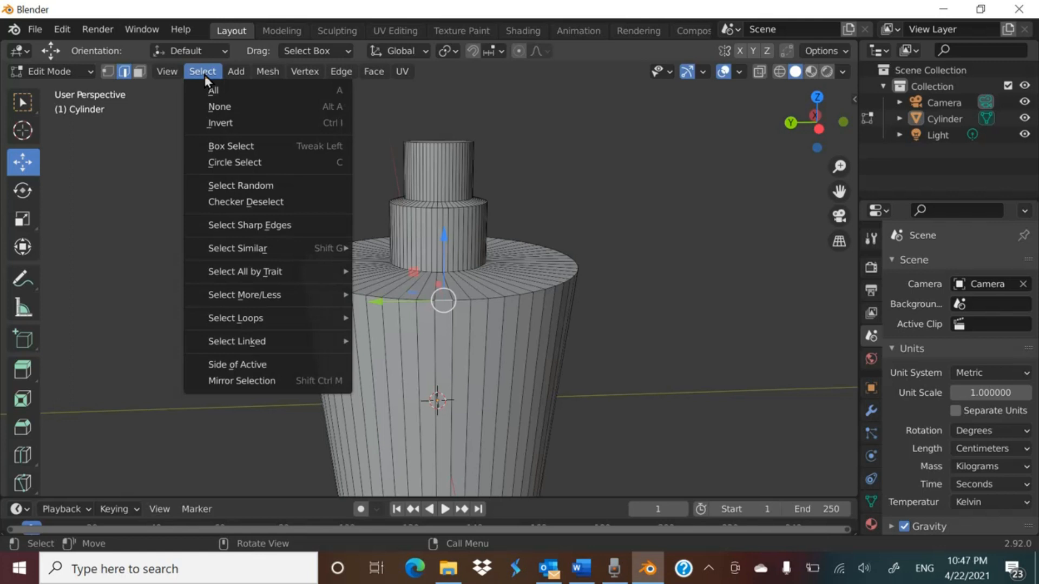
{"action": "mouse_move", "coordinate": [237, 323]}
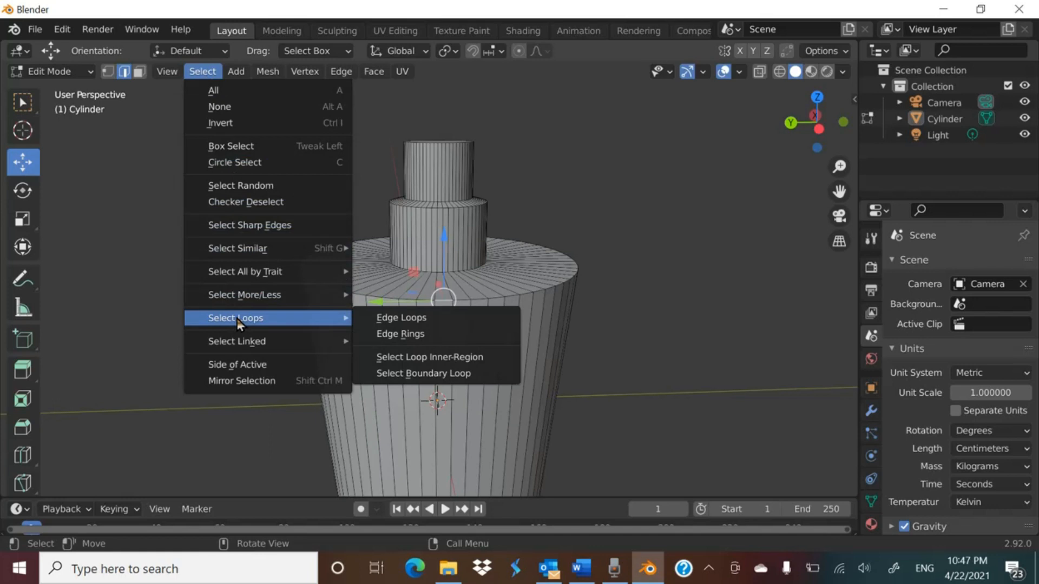
{"action": "left_click", "coordinate": [387, 319]}
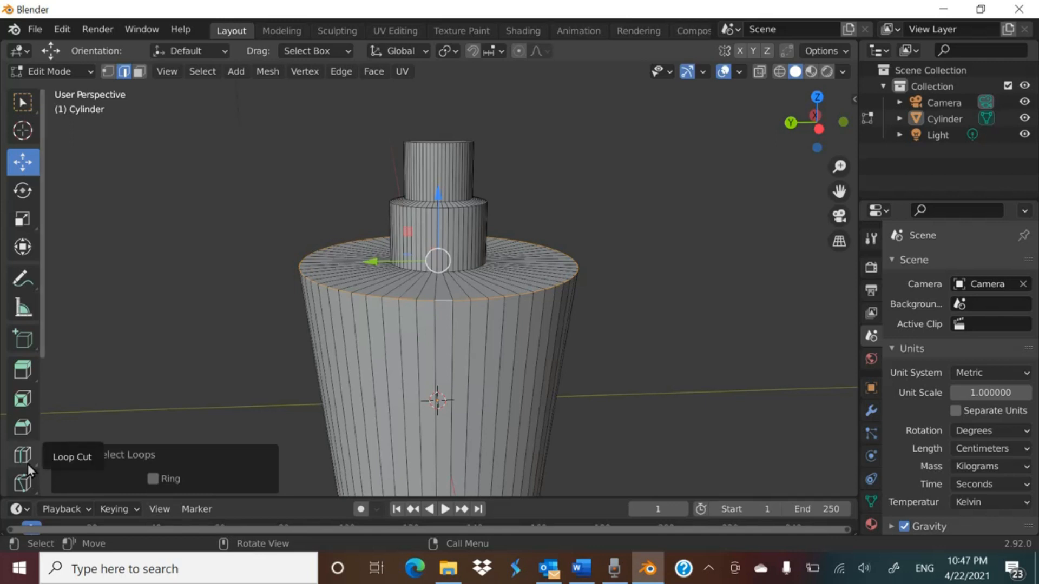
{"action": "left_click", "coordinate": [22, 430]}
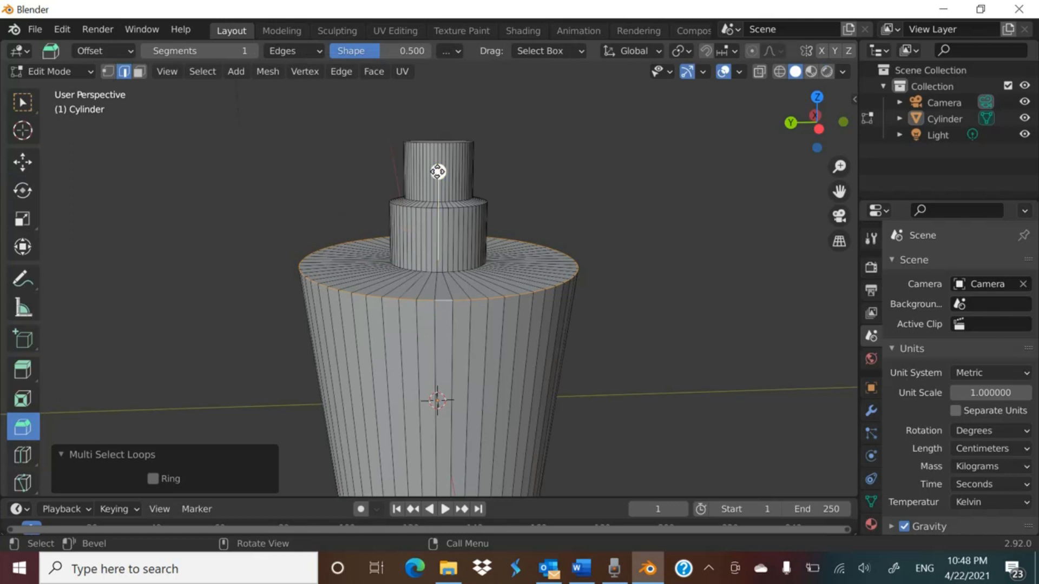
{"action": "mouse_move", "coordinate": [438, 171]}
{"action": "left_mouse_down"}
{"action": "mouse_move", "coordinate": [438, 180]}
{"action": "mouse_move", "coordinate": [438, 163]}
{"action": "left_mouse_up"}
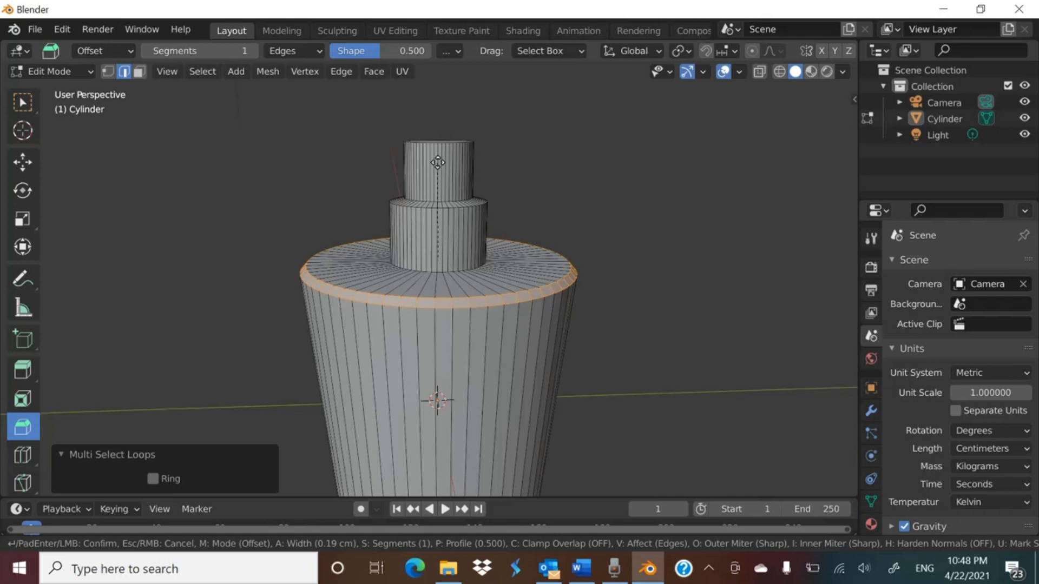
{"action": "left_click_drag", "start_coordinate": [438, 162], "coordinate": [438, 164]}
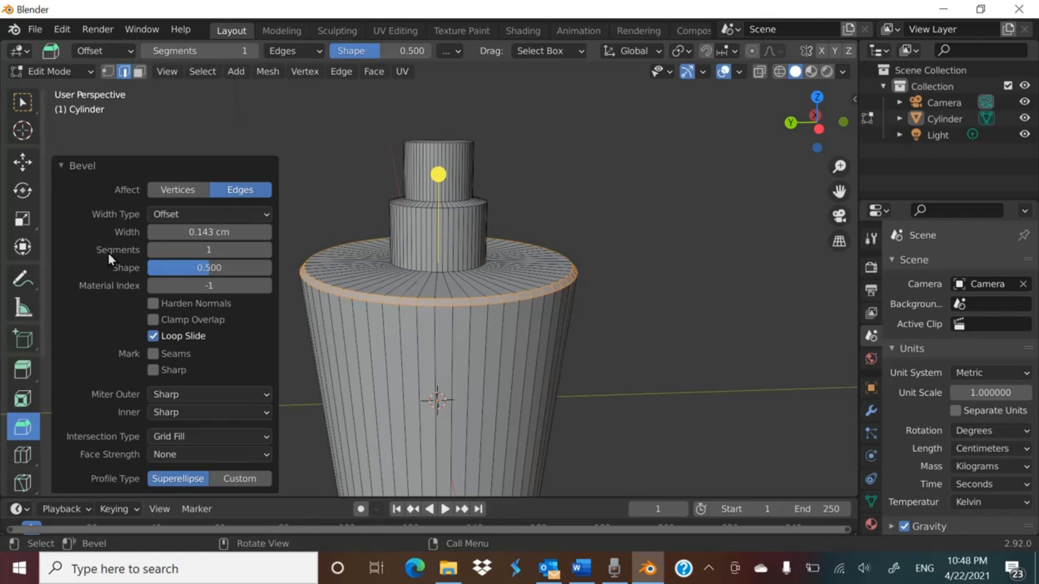
Step: Set the top rim bevel to 3 segments and clear the selection
{"action": "left_click", "coordinate": [266, 250]}
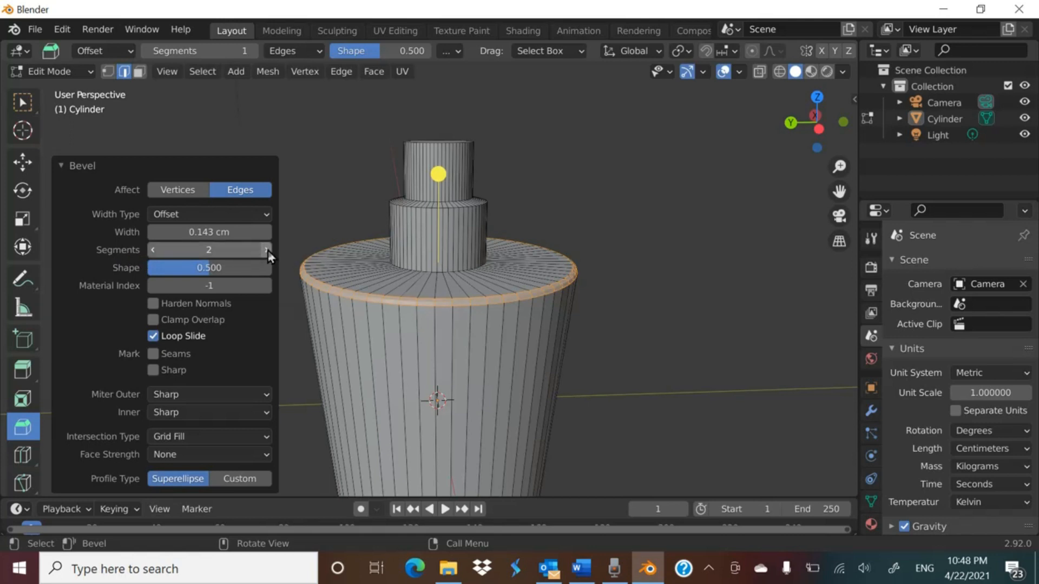
{"action": "left_click", "coordinate": [267, 251]}
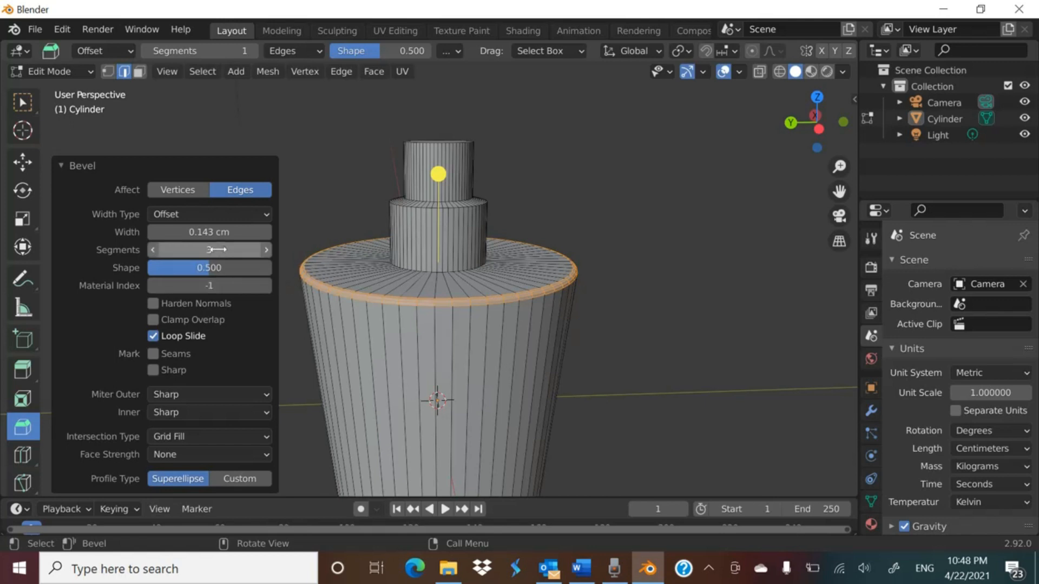
{"action": "left_click", "coordinate": [267, 250]}
{"action": "left_click", "coordinate": [267, 250]}
{"action": "left_click", "coordinate": [267, 250]}
{"action": "left_click", "coordinate": [267, 250]}
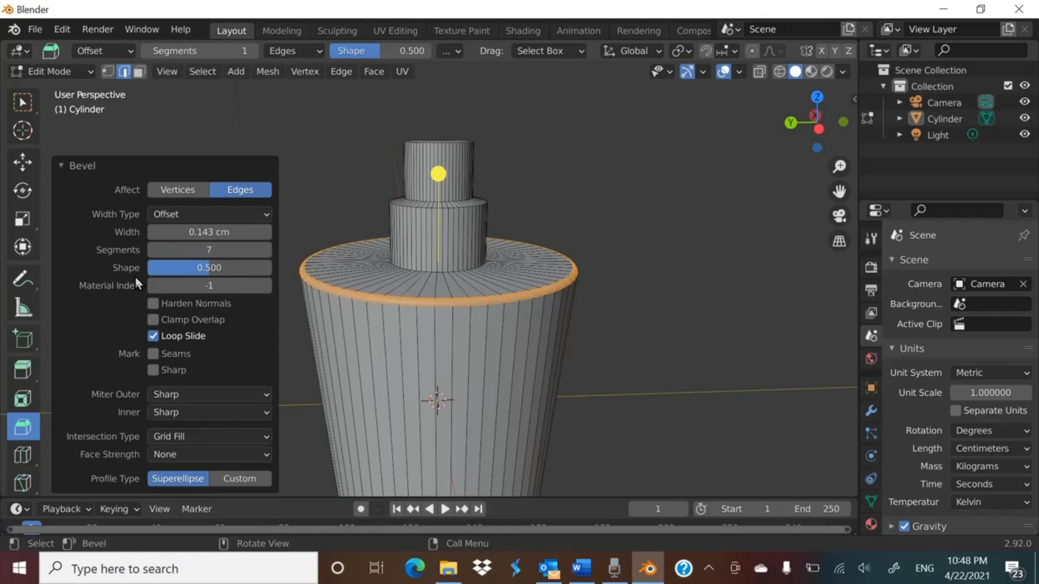
{"action": "left_click", "coordinate": [153, 250]}
{"action": "left_click", "coordinate": [153, 250]}
{"action": "left_click", "coordinate": [153, 250]}
{"action": "left_click", "coordinate": [153, 250]}
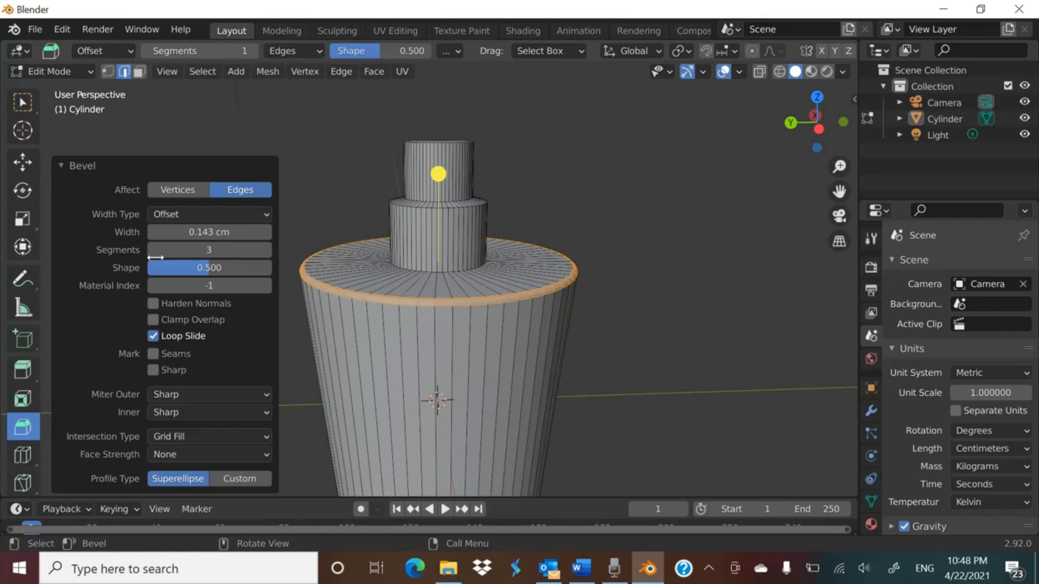
{"action": "left_click", "coordinate": [653, 309]}
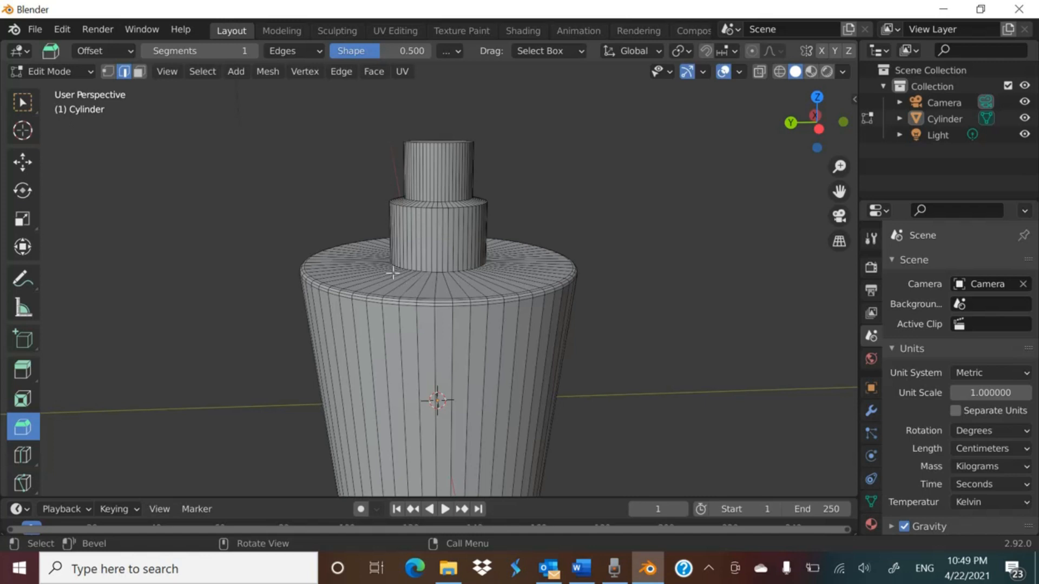
Step: Bevel the edge loop where the stem meets the plug body's top face with a width of about 0.191 cm
{"action": "left_click", "coordinate": [439, 271]}
{"action": "left_click", "coordinate": [200, 73]}
{"action": "mouse_move", "coordinate": [236, 320]}
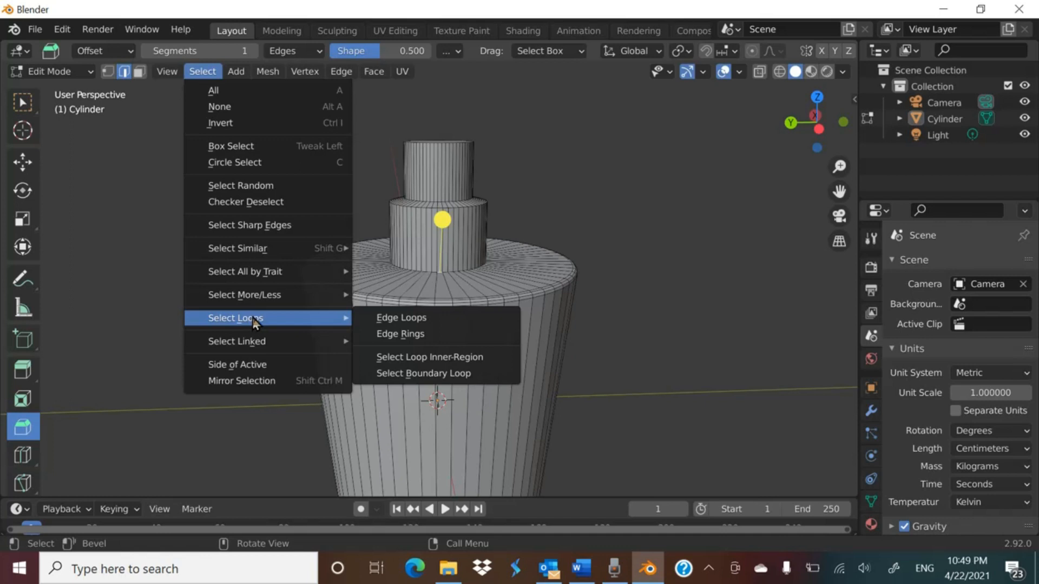
{"action": "left_click", "coordinate": [377, 320]}
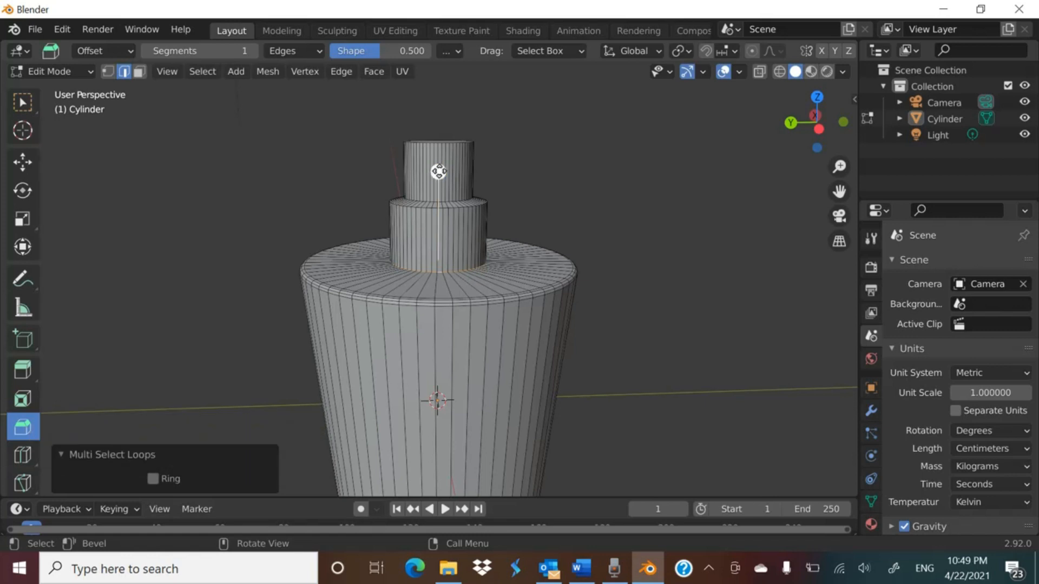
{"action": "left_click_drag", "start_coordinate": [439, 172], "coordinate": [440, 161]}
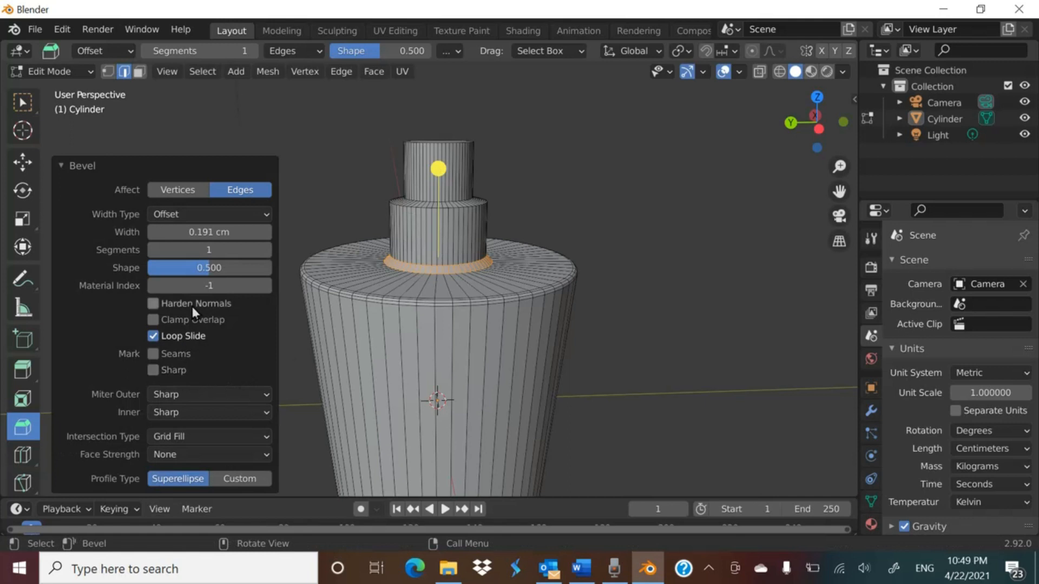
Step: Set the stem base bevel to 3 segments with a profile shape of about 0.517
{"action": "left_click", "coordinate": [266, 250]}
{"action": "left_click", "coordinate": [267, 251]}
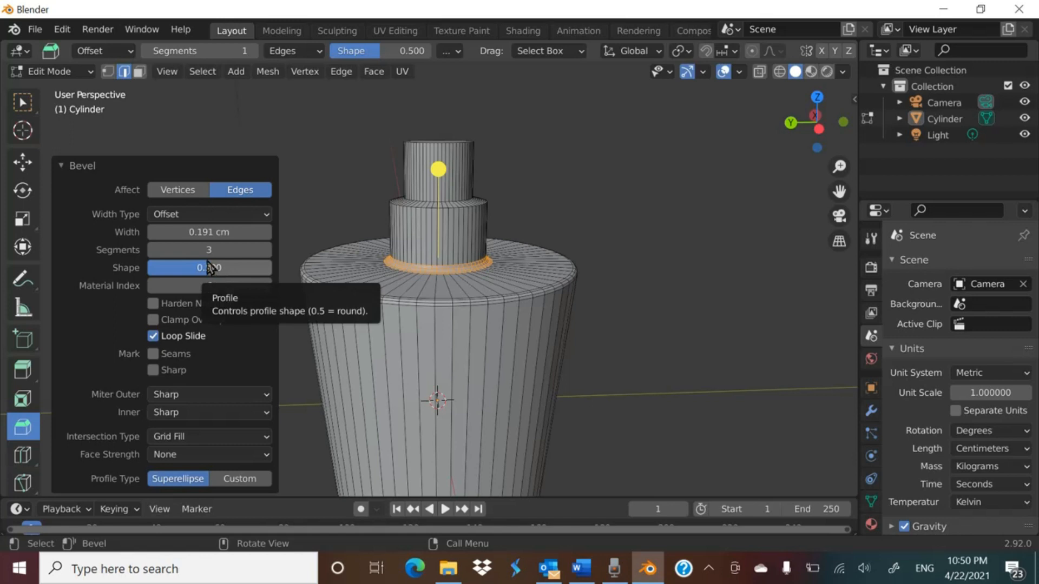
{"action": "left_click_drag", "start_coordinate": [210, 269], "coordinate": [166, 270]}
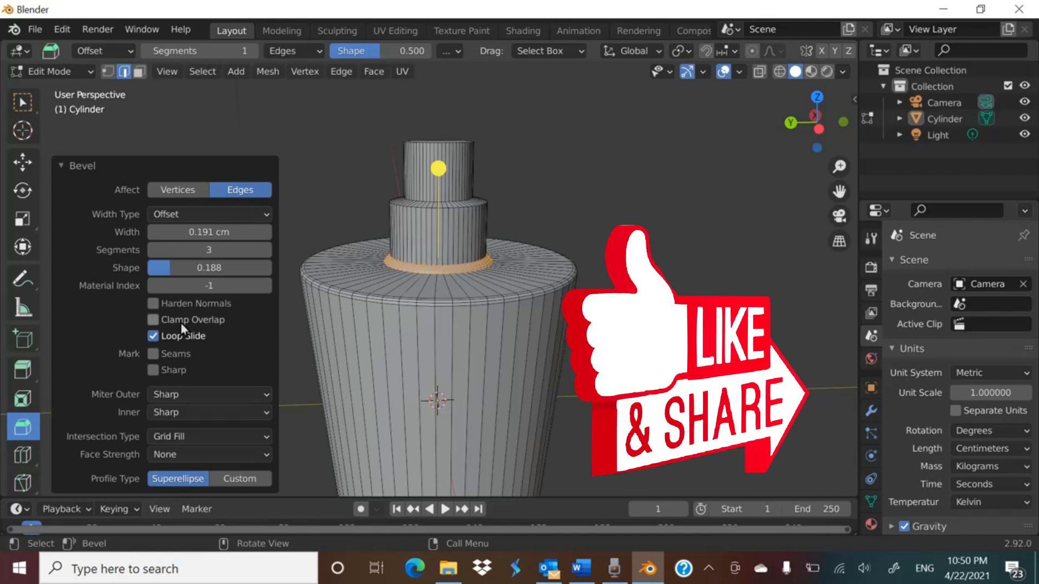
{"action": "left_click_drag", "start_coordinate": [169, 272], "coordinate": [218, 271]}
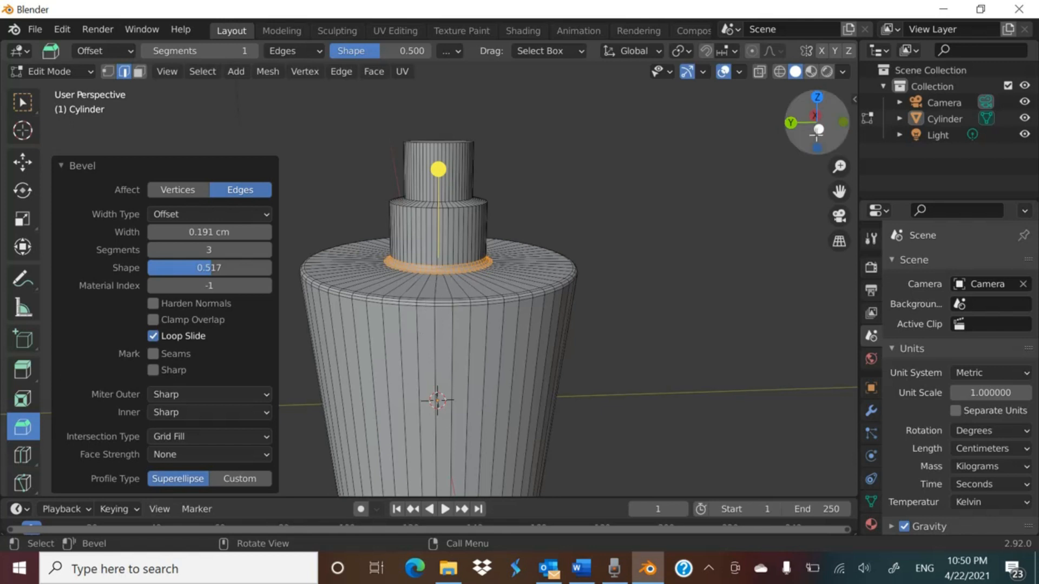
Step: Select the edge loop around the plug's bottom face and bevel it about 0.305 cm wide with 3 segments
{"action": "scroll", "coordinate": [745, 191], "scroll_direction": "down", "scroll_amount": 4}
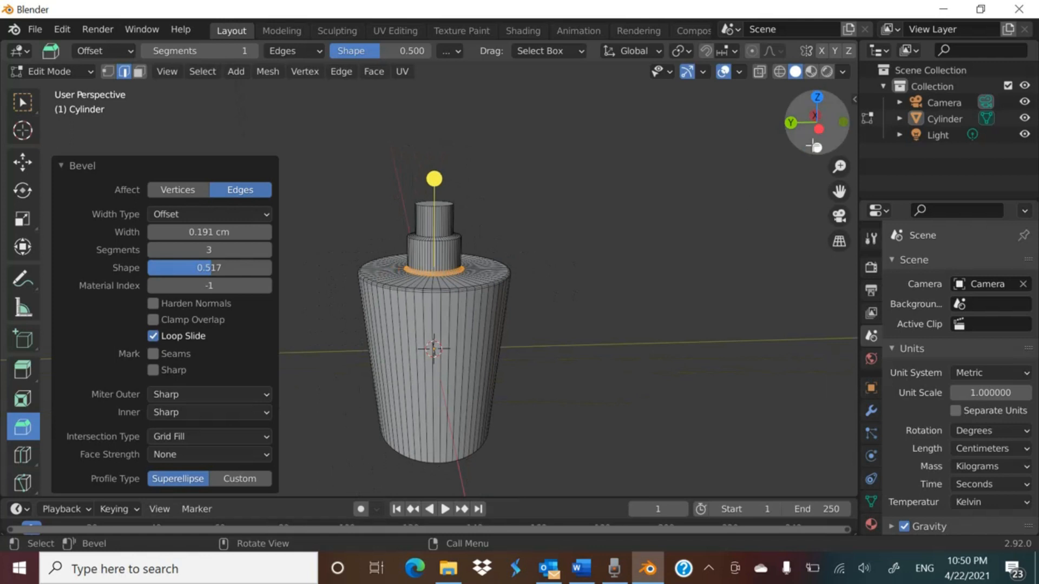
{"action": "left_click_drag", "start_coordinate": [809, 129], "coordinate": [790, 478]}
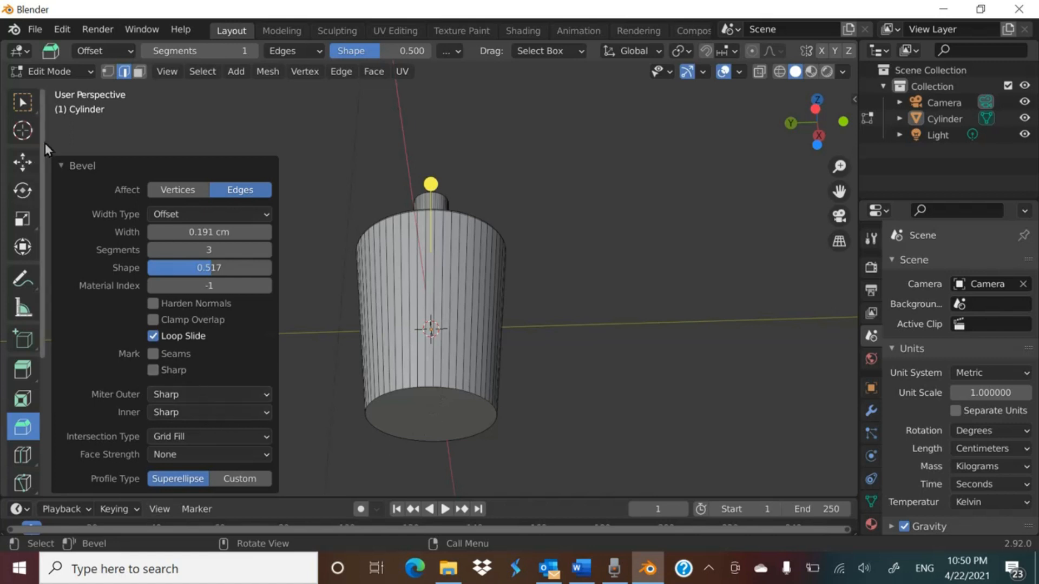
{"action": "left_click", "coordinate": [28, 102]}
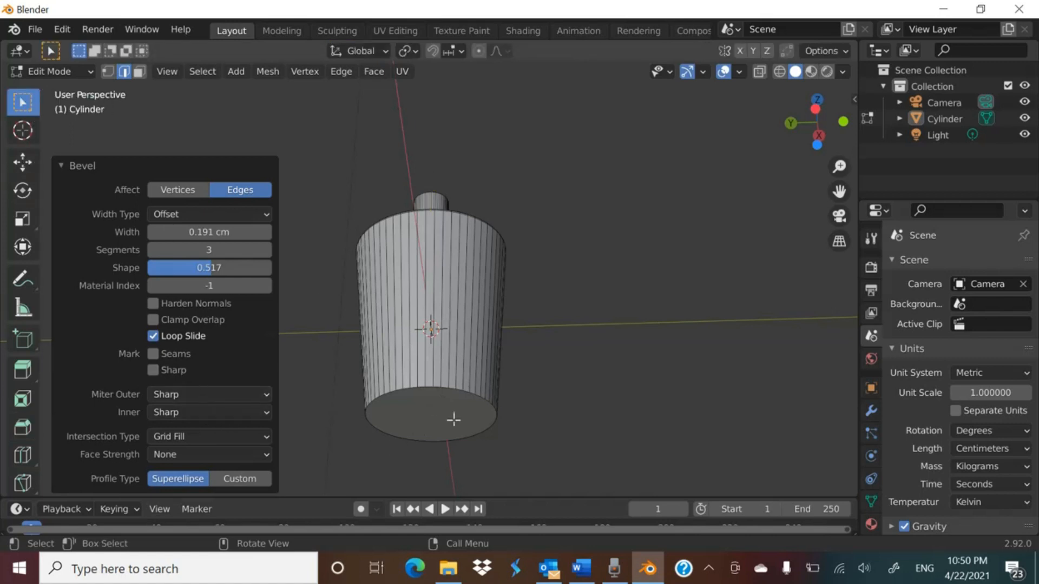
{"action": "left_click", "coordinate": [436, 389]}
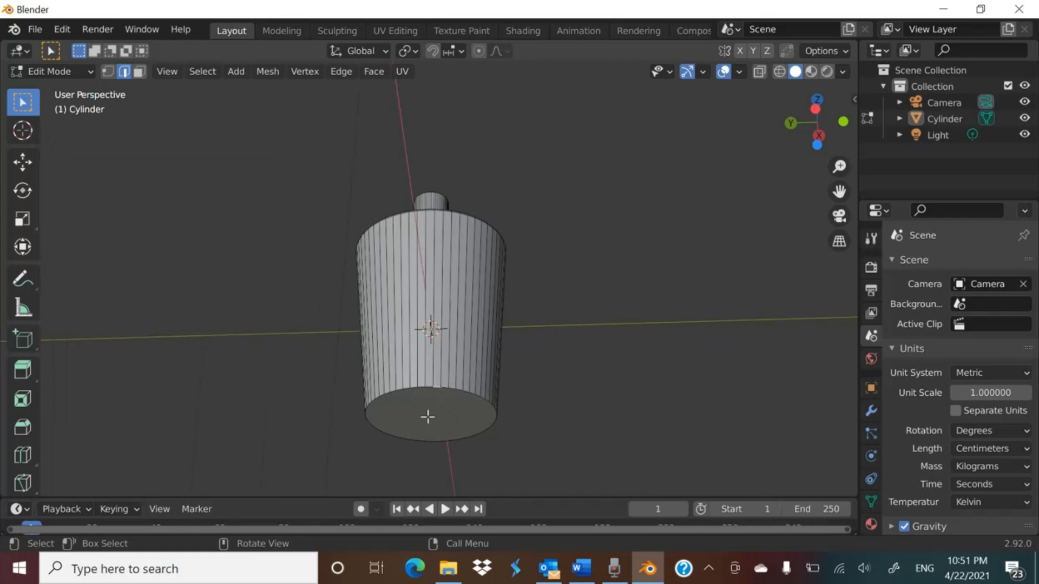
{"action": "left_click", "coordinate": [204, 77]}
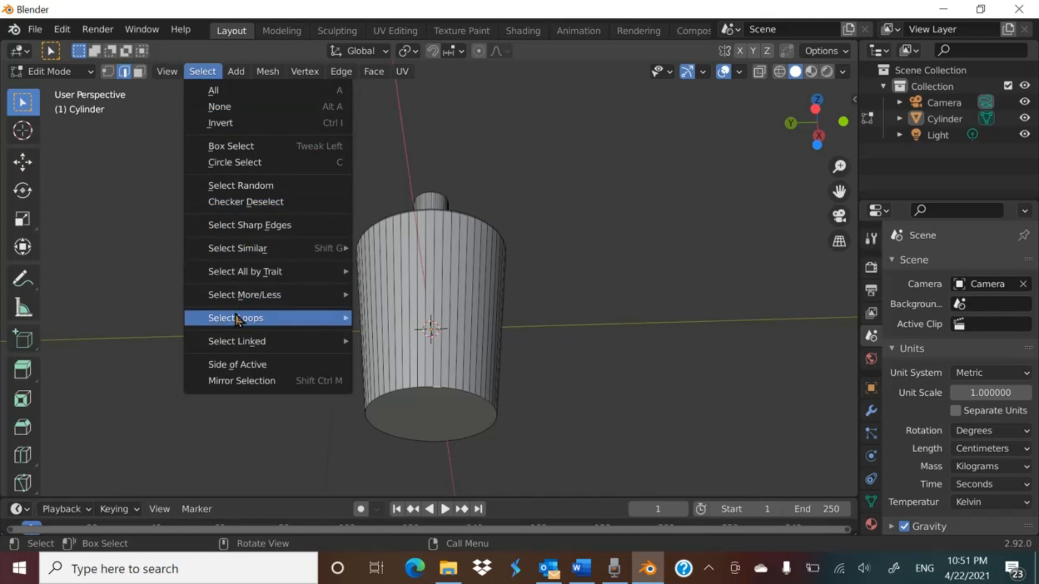
{"action": "mouse_move", "coordinate": [245, 319]}
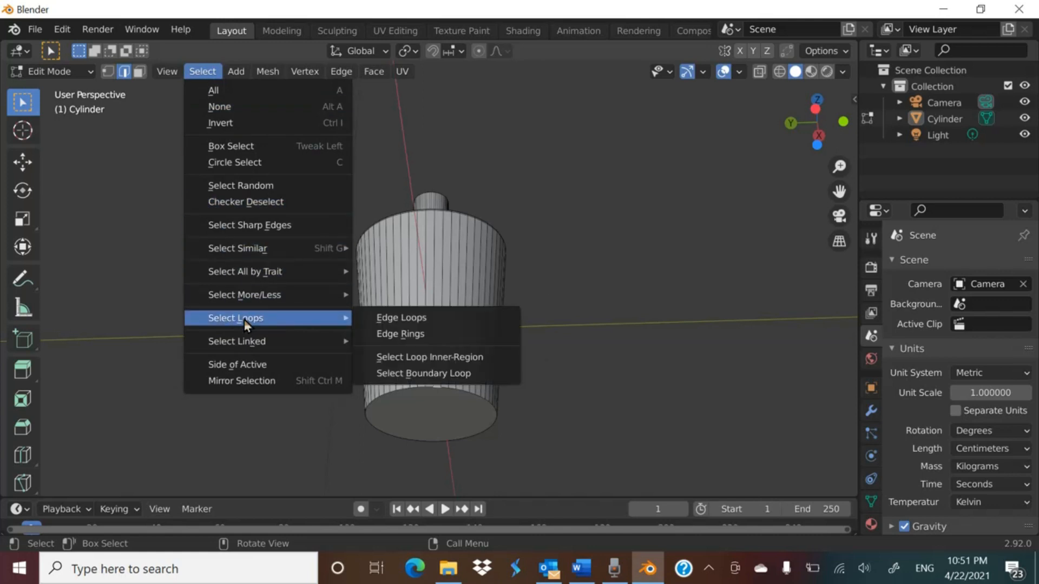
{"action": "left_click", "coordinate": [372, 317]}
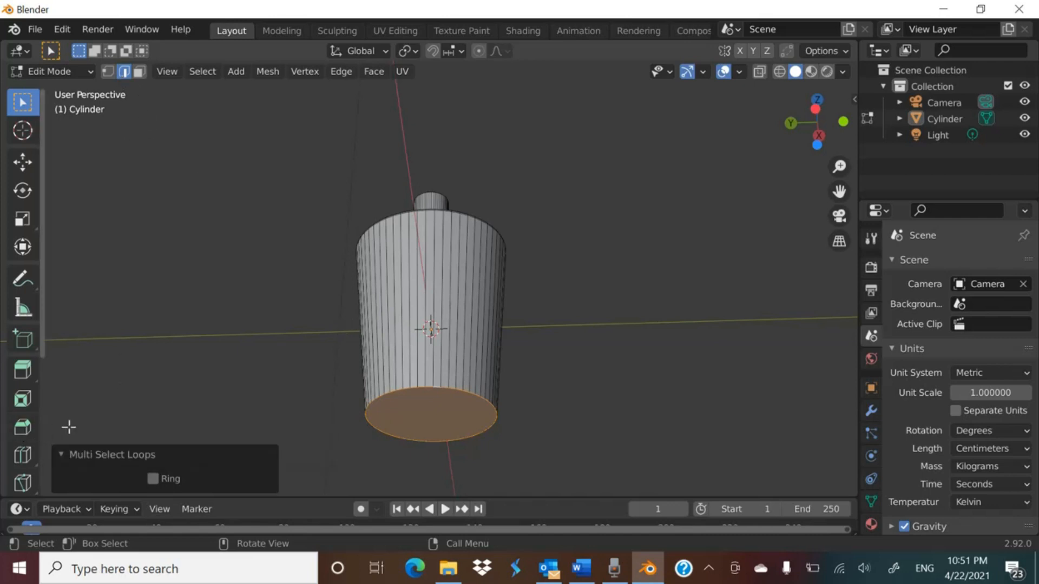
{"action": "left_click", "coordinate": [27, 430]}
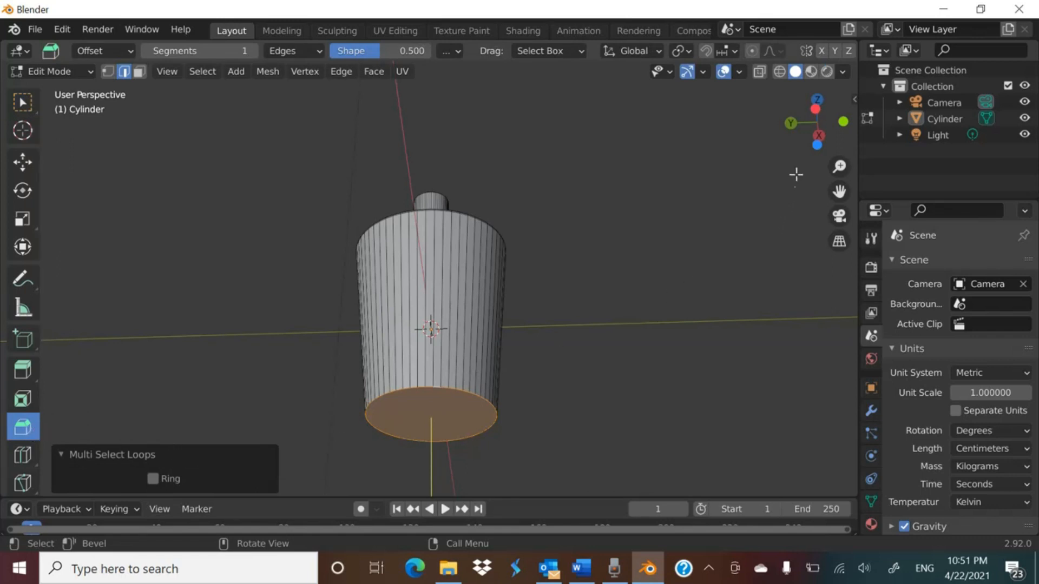
{"action": "scroll", "coordinate": [770, 209], "scroll_direction": "down", "scroll_amount": 2}
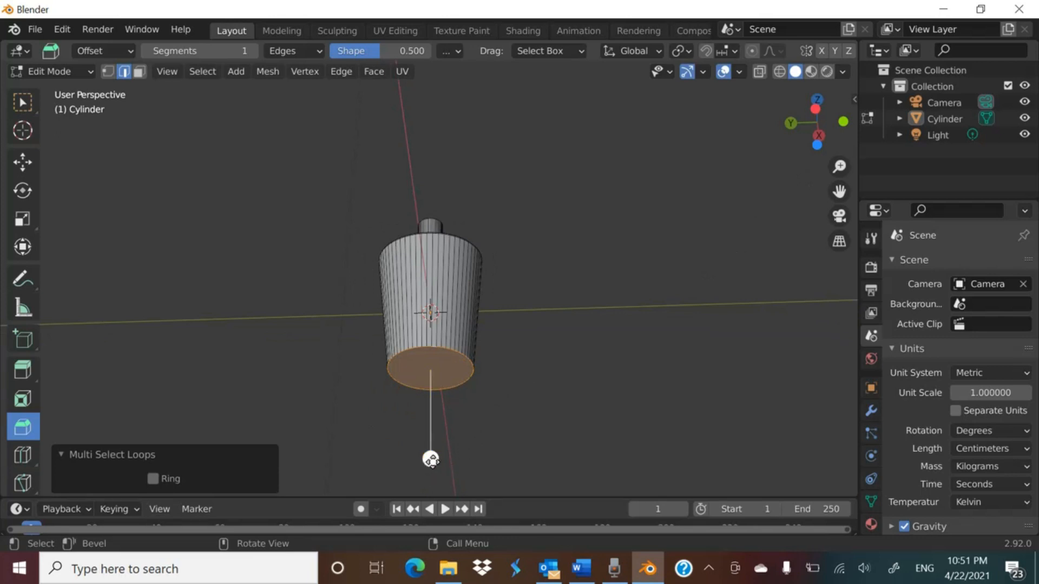
{"action": "left_click_drag", "start_coordinate": [431, 459], "coordinate": [433, 466]}
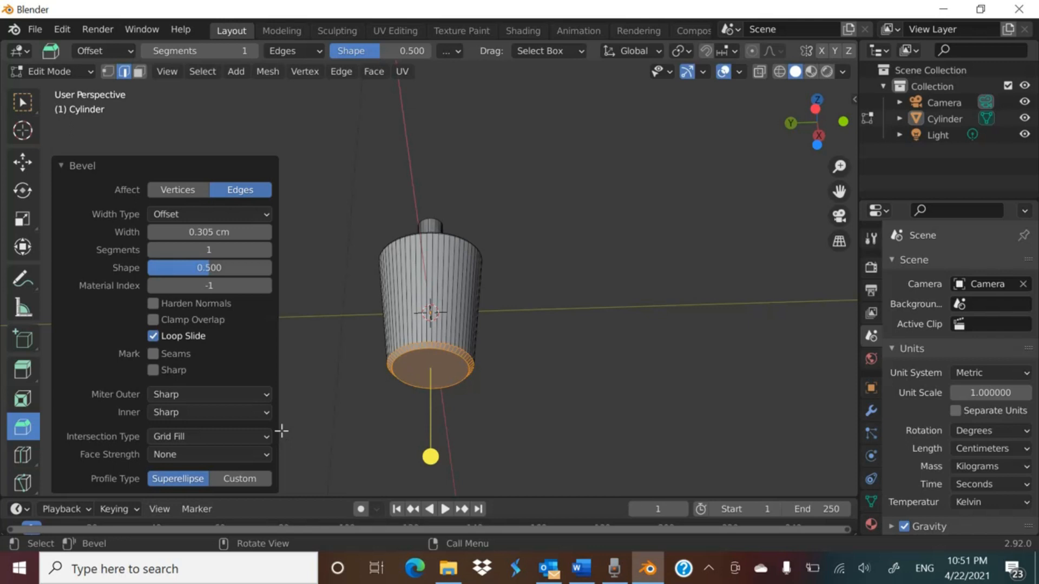
{"action": "left_click", "coordinate": [267, 250]}
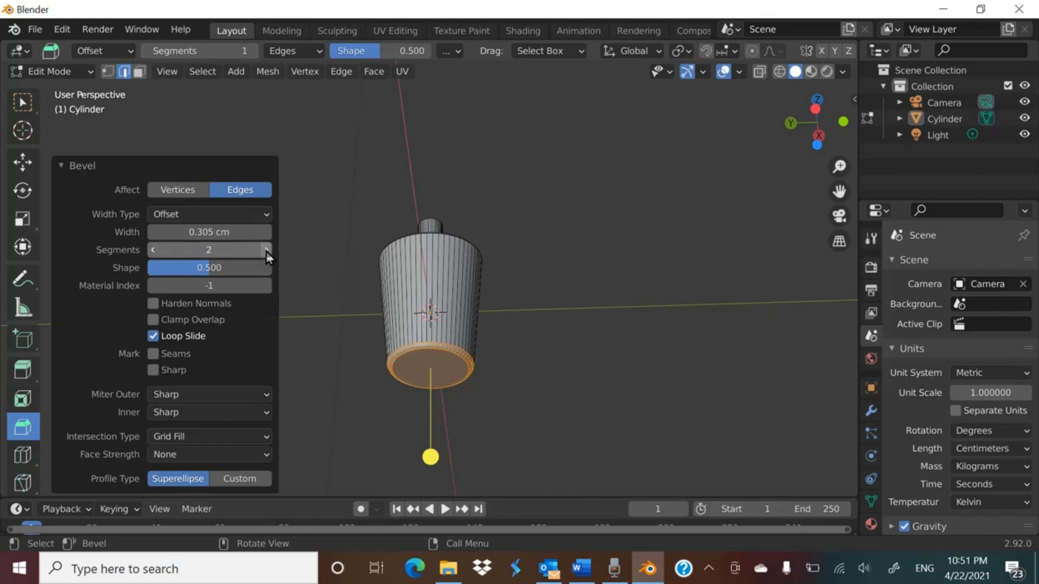
{"action": "left_click", "coordinate": [267, 250]}
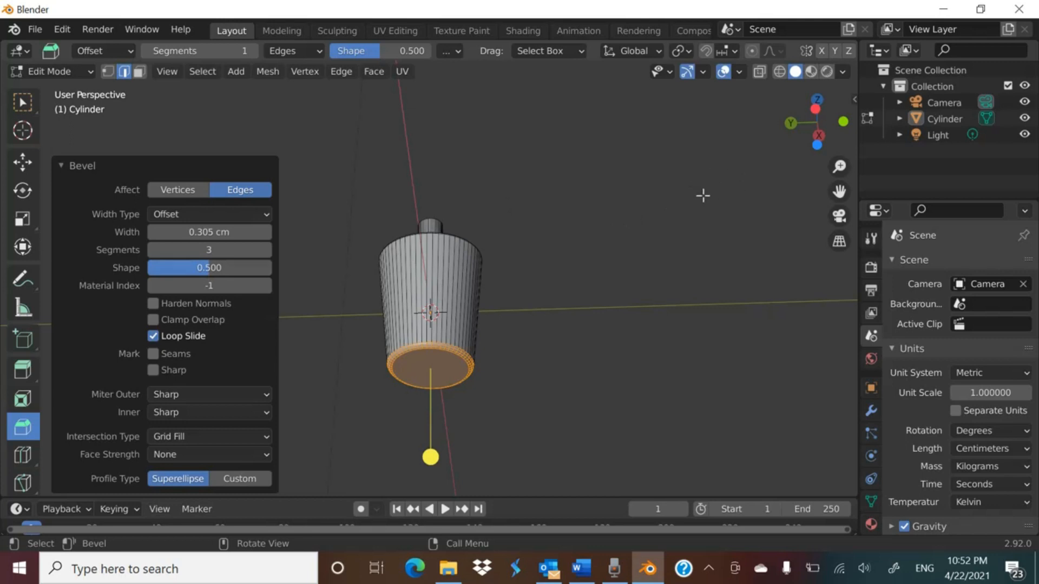
Step: Switch to Object Mode and inspect the beveled plug from above and from below
{"action": "left_click_drag", "start_coordinate": [807, 148], "coordinate": [823, 212]}
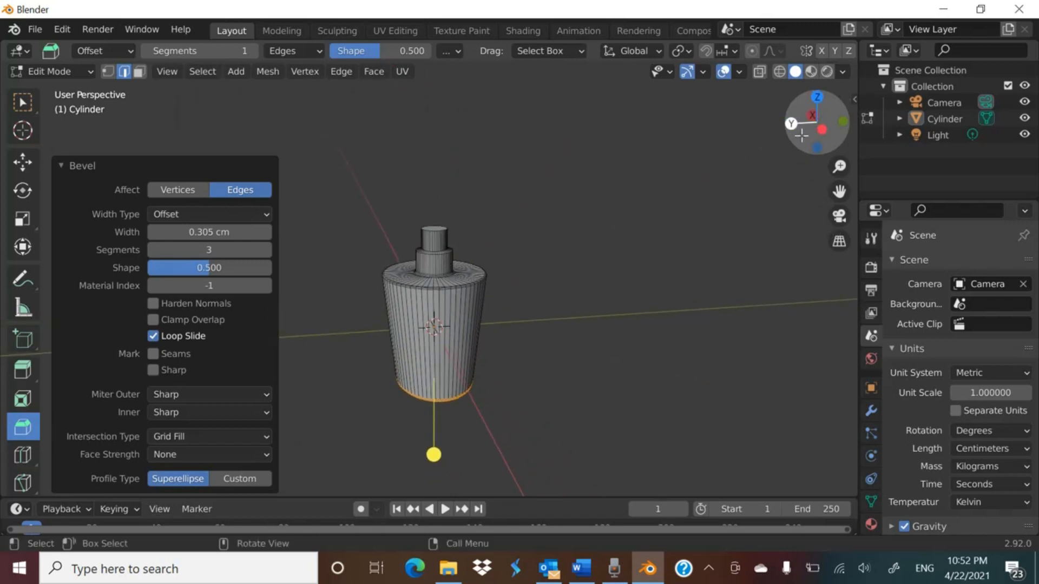
{"action": "left_click", "coordinate": [89, 71]}
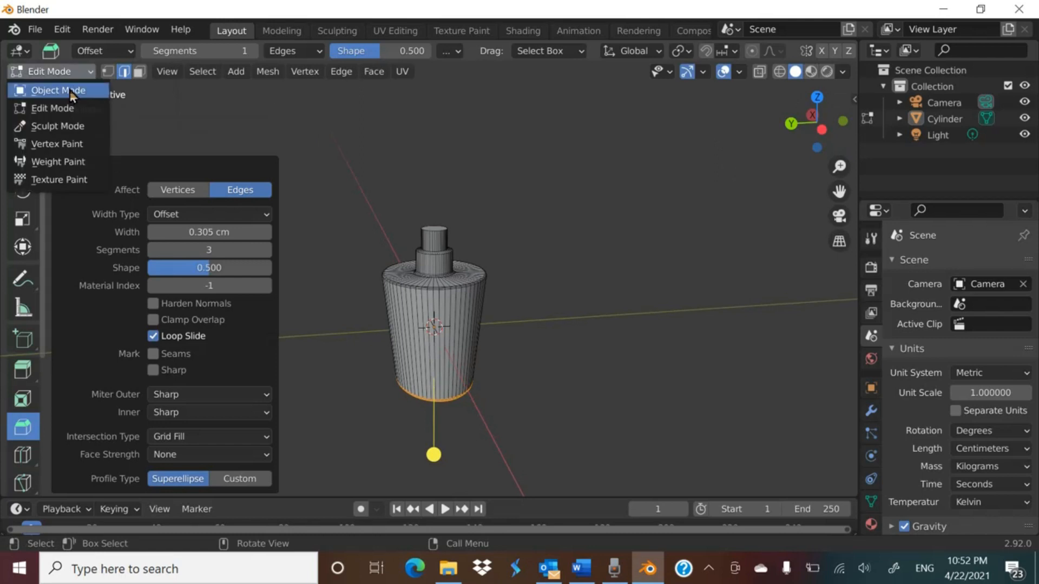
{"action": "left_click", "coordinate": [70, 91]}
{"action": "scroll", "coordinate": [550, 339], "scroll_direction": "up", "scroll_amount": 3}
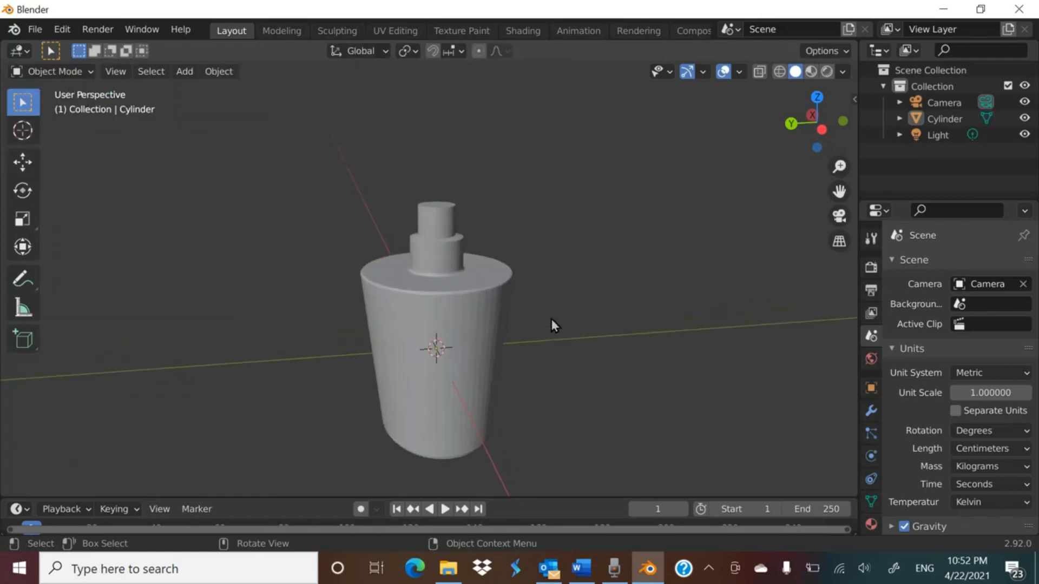
{"action": "left_click_drag", "start_coordinate": [812, 127], "coordinate": [784, 250]}
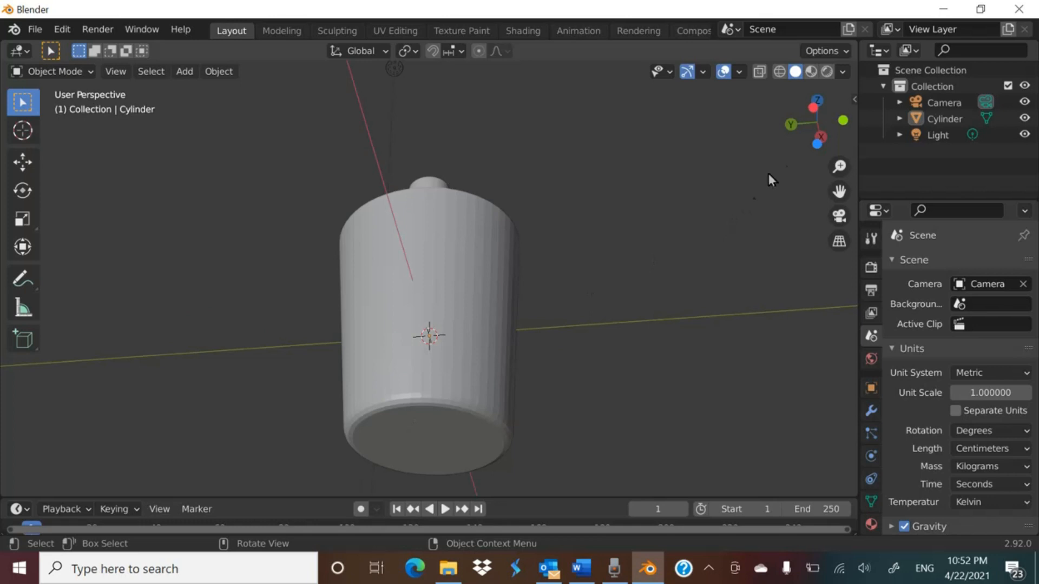
Step: Try smooth shading on the plug, and return it to flat shading
{"action": "left_click_drag", "start_coordinate": [814, 130], "coordinate": [802, 240]}
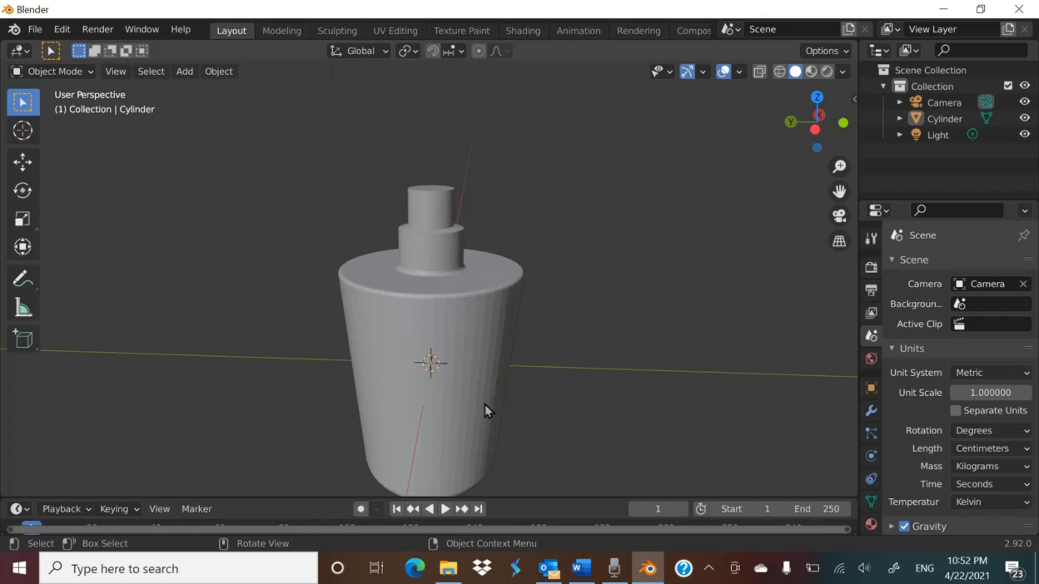
{"action": "left_click_drag", "start_coordinate": [787, 135], "coordinate": [749, 102]}
{"action": "right_click", "coordinate": [451, 313]}
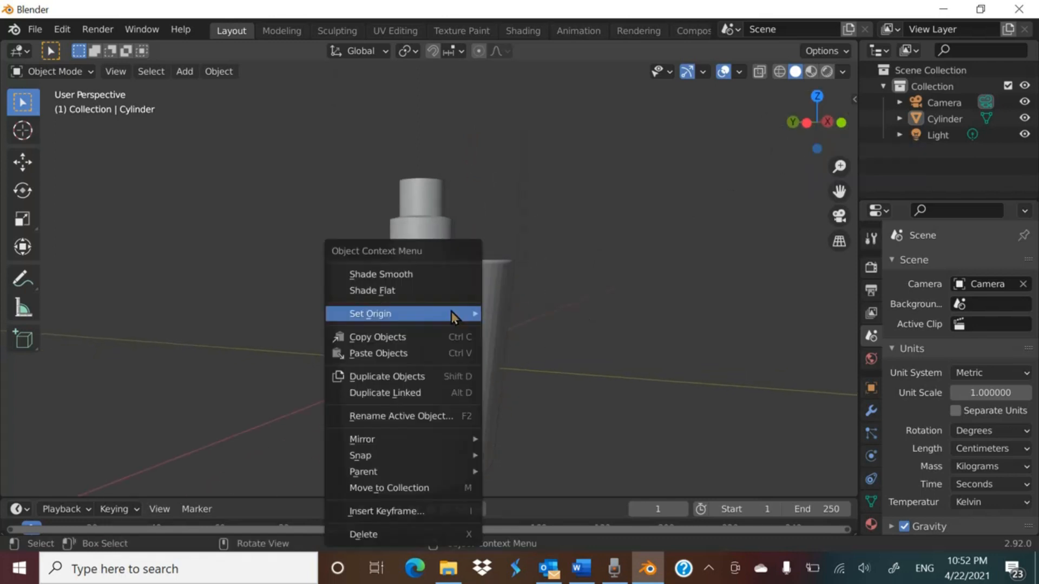
{"action": "left_click", "coordinate": [429, 275]}
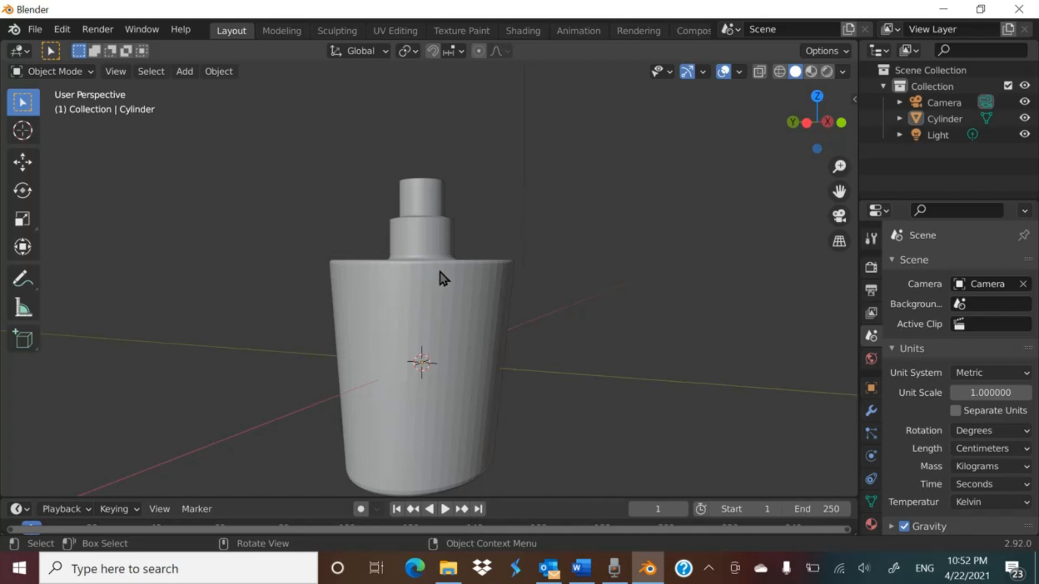
{"action": "right_click", "coordinate": [648, 149]}
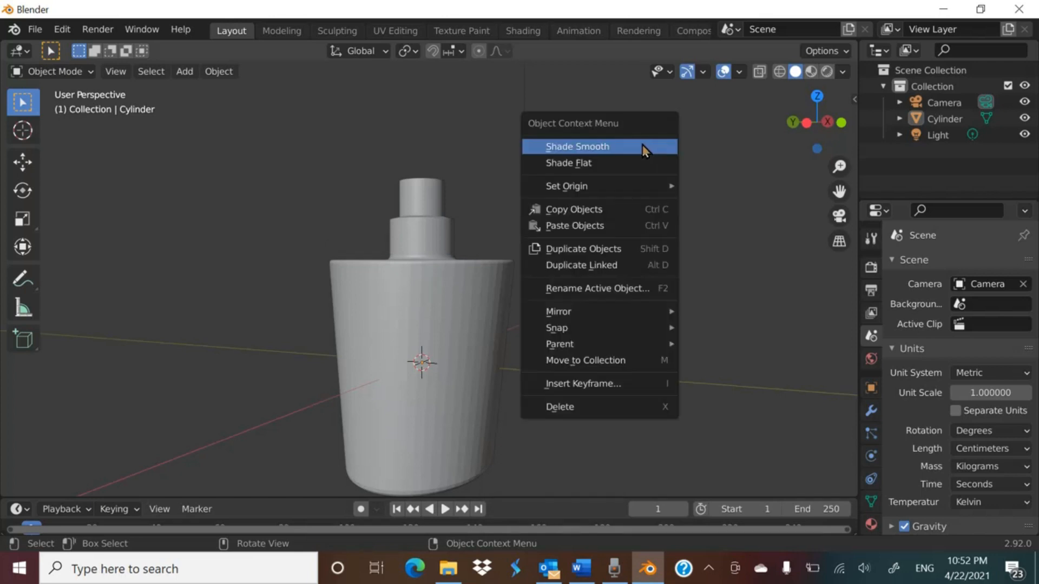
{"action": "left_click", "coordinate": [623, 165]}
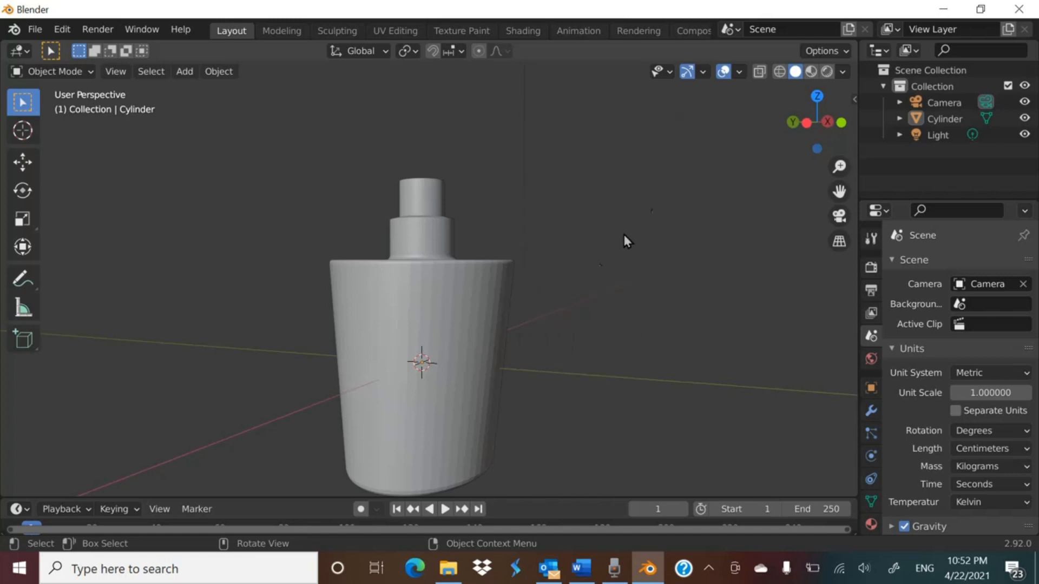
Step: Add a Subdivision Surface modifier to the plug
{"action": "left_click", "coordinate": [482, 313]}
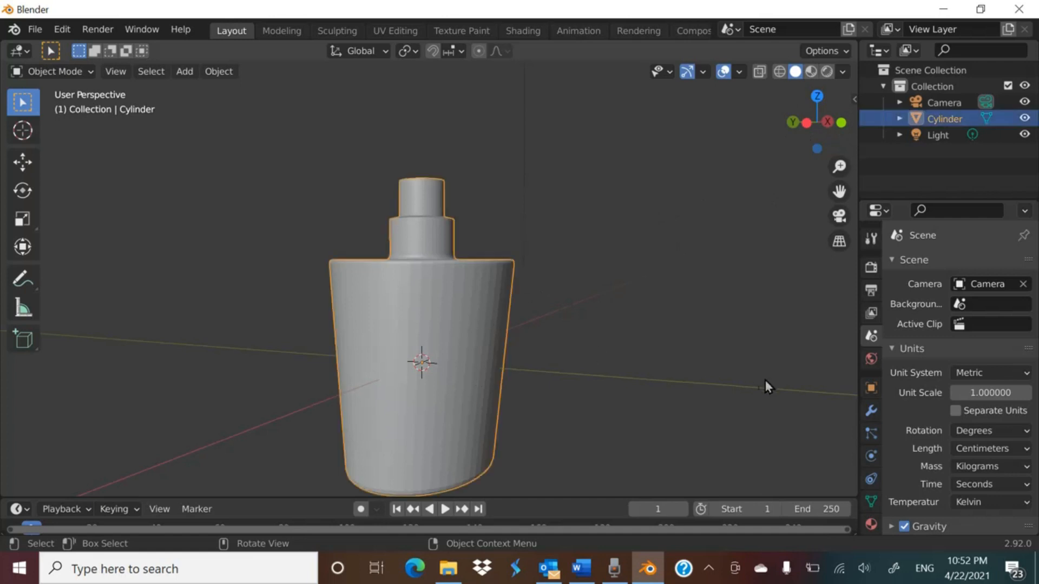
{"action": "left_click", "coordinate": [872, 411]}
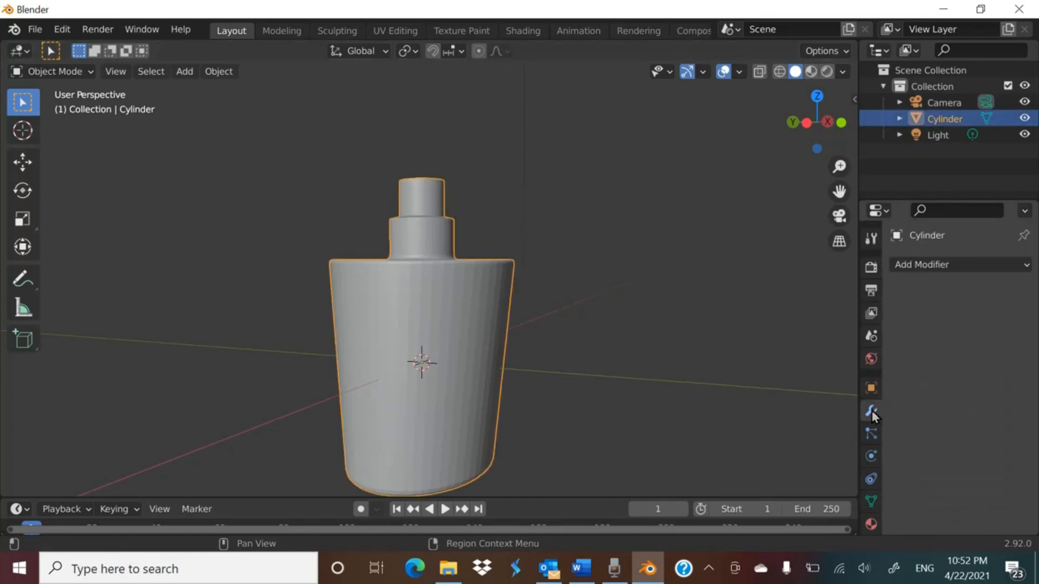
{"action": "left_click", "coordinate": [951, 266]}
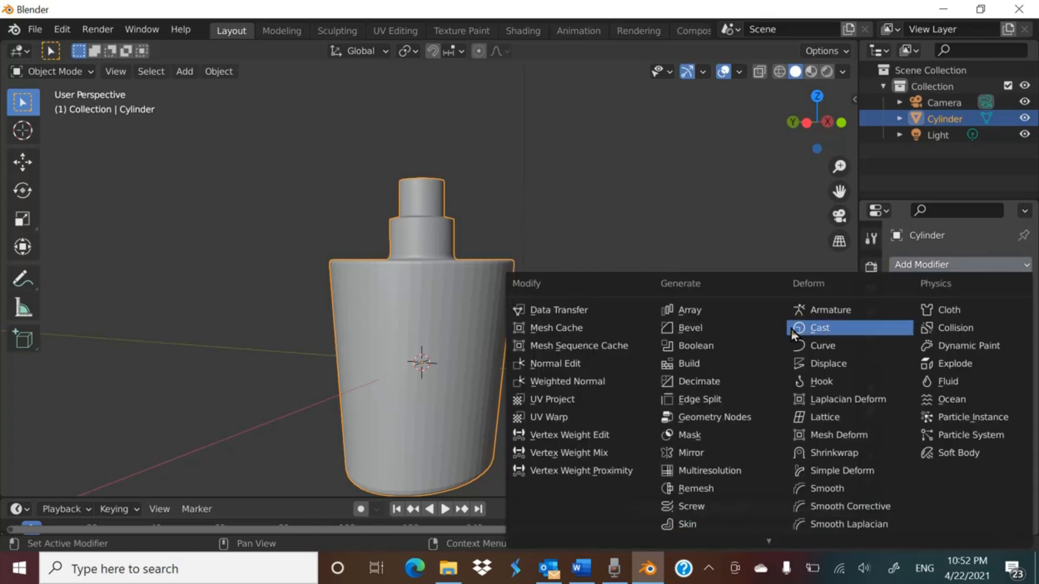
{"action": "left_click", "coordinate": [722, 245]}
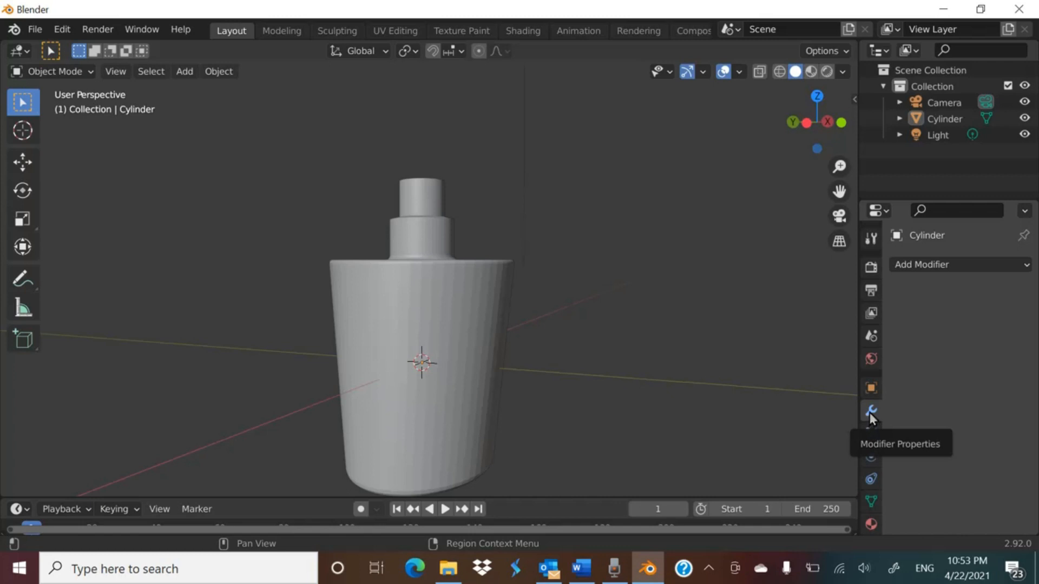
{"action": "left_click", "coordinate": [947, 264]}
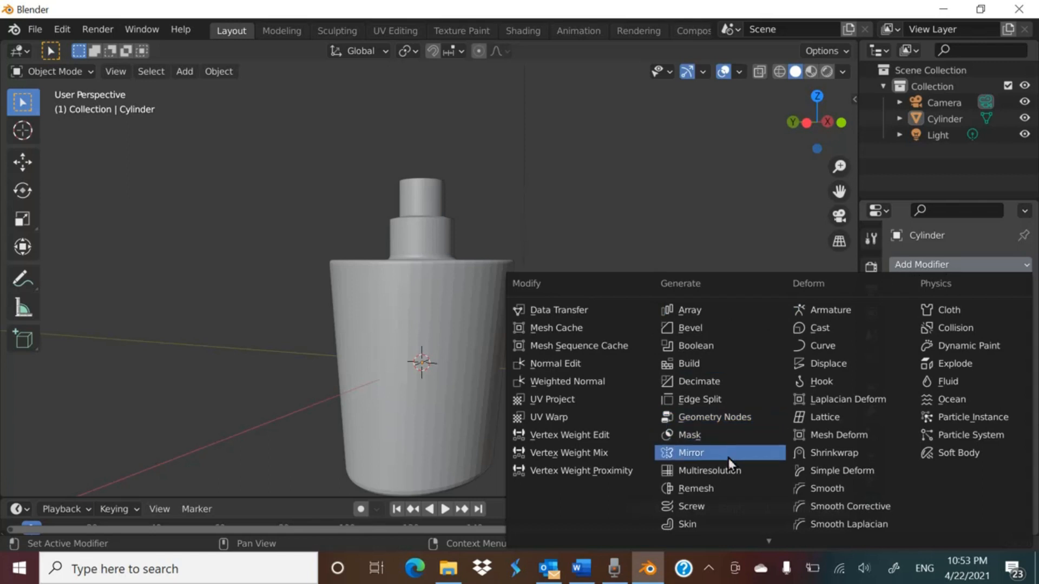
{"action": "scroll", "coordinate": [730, 476], "scroll_direction": "down", "scroll_amount": 6}
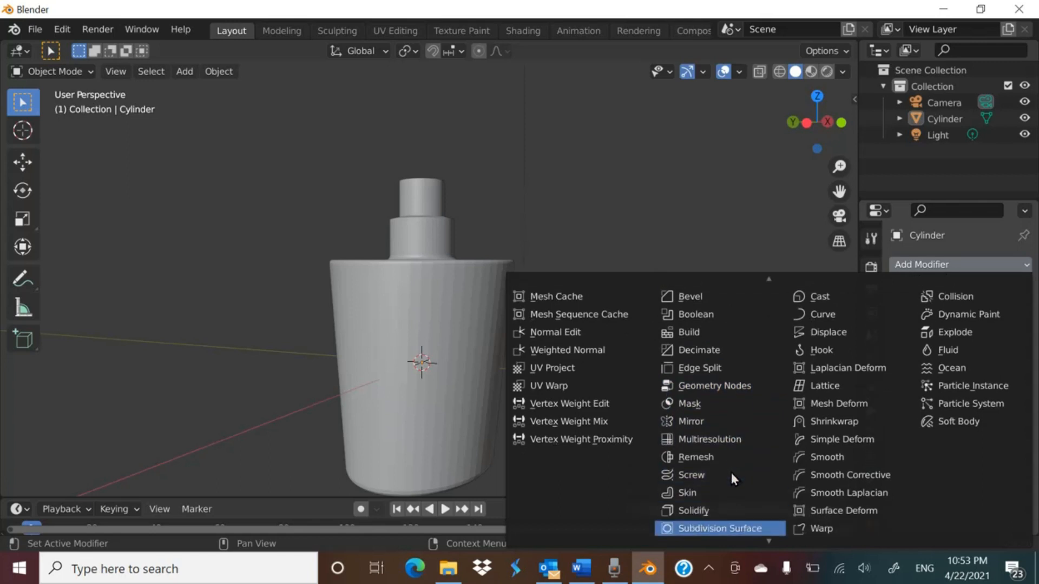
{"action": "scroll", "coordinate": [731, 478], "scroll_direction": "down", "scroll_amount": 2}
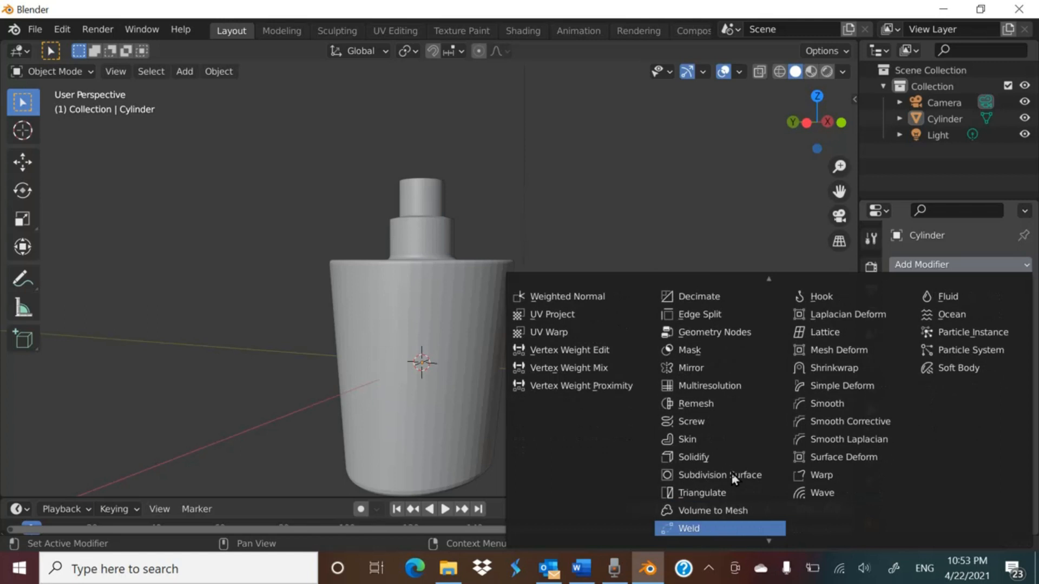
{"action": "scroll", "coordinate": [733, 480], "scroll_direction": "down", "scroll_amount": 1}
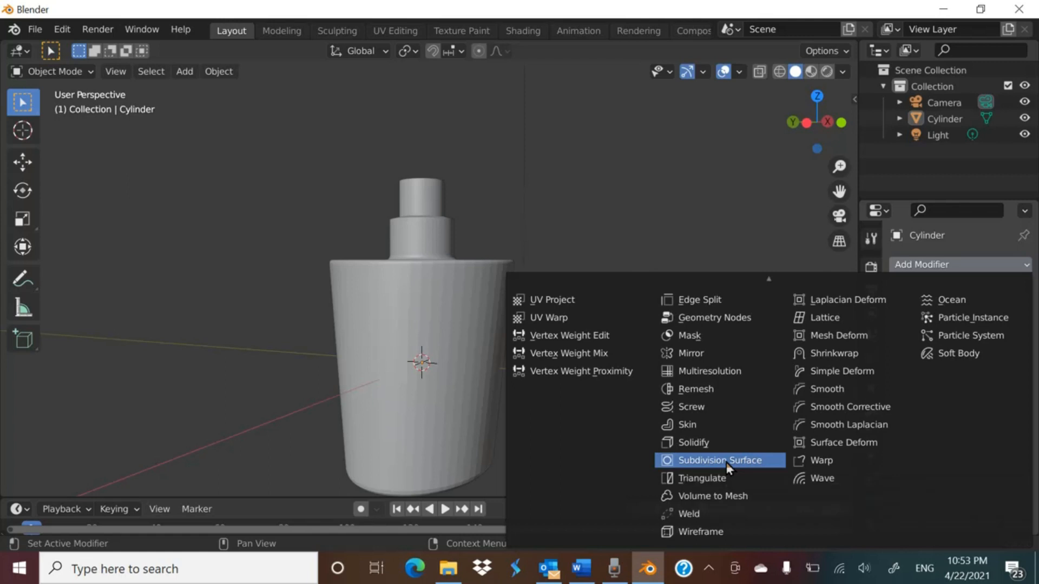
{"action": "left_click", "coordinate": [726, 462]}
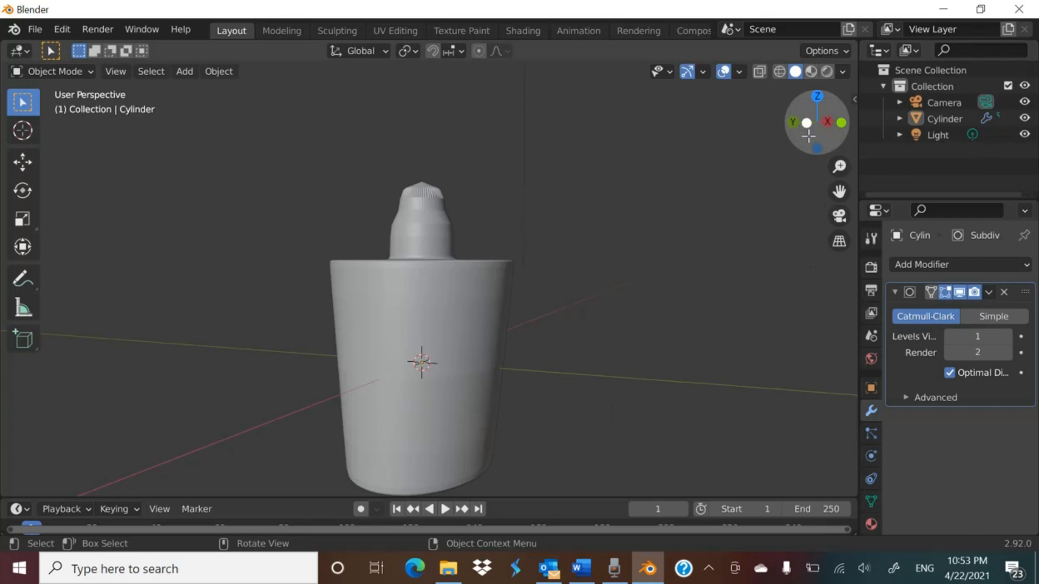
Step: In Edit Mode, try a loop cut around the upper stem section with a slide factor of about 0.415
{"action": "mouse_move", "coordinate": [804, 140]}
{"action": "left_mouse_down"}
{"action": "mouse_move", "coordinate": [810, 161]}
{"action": "mouse_move", "coordinate": [815, 154]}
{"action": "left_mouse_up"}
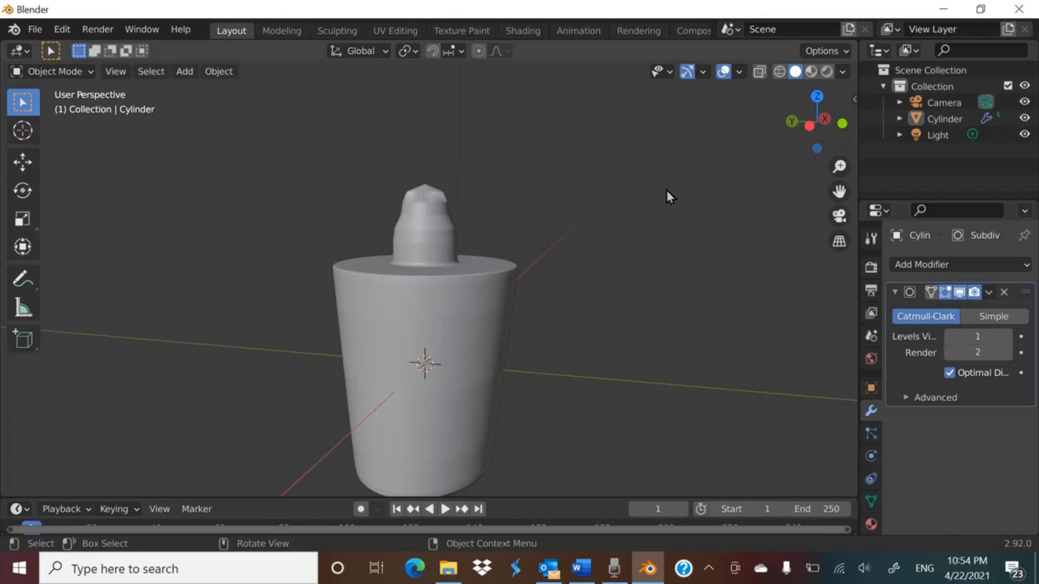
{"action": "left_click", "coordinate": [493, 328]}
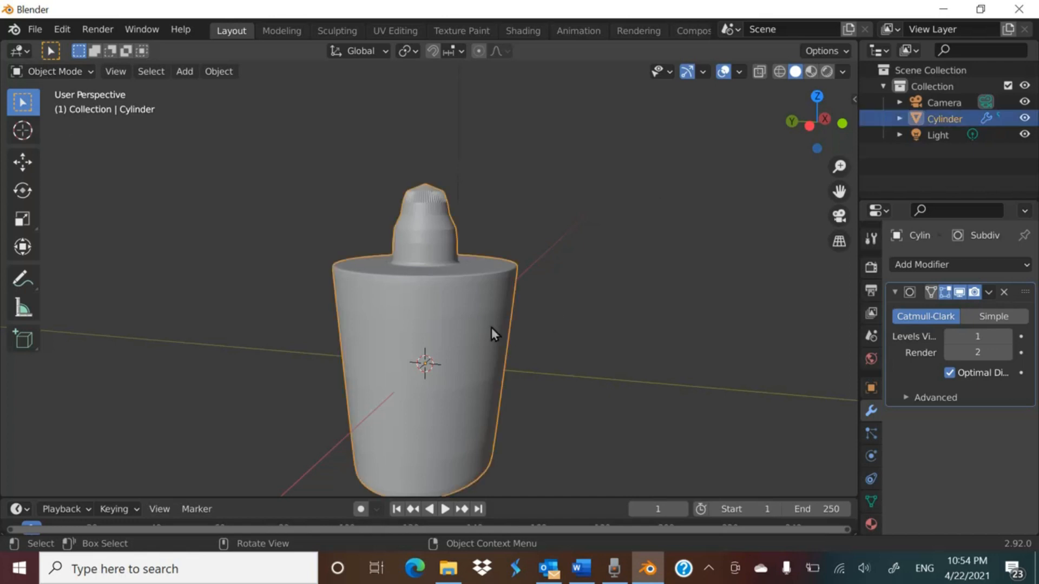
{"action": "left_click", "coordinate": [69, 71]}
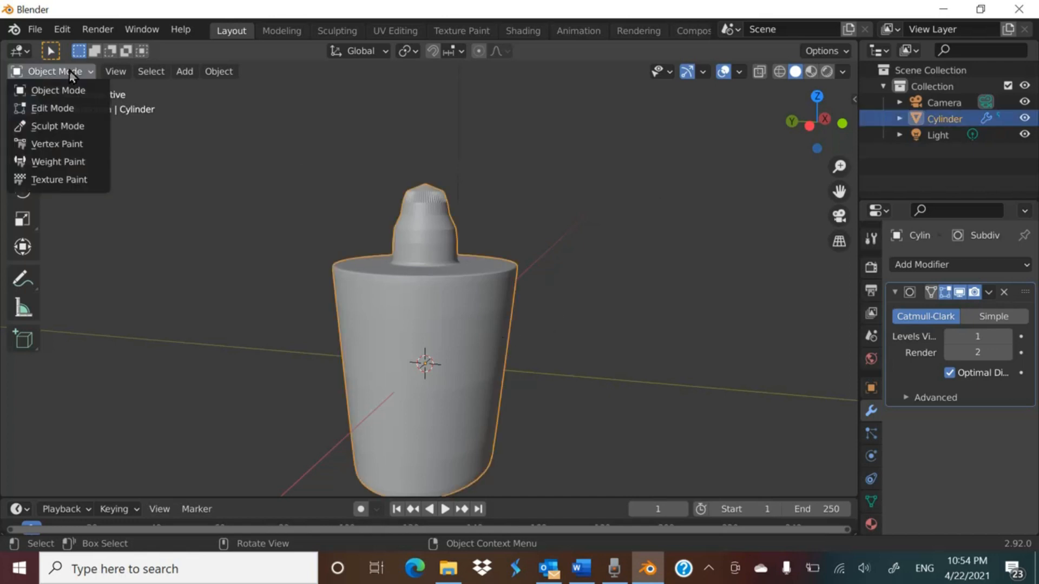
{"action": "left_click", "coordinate": [59, 108]}
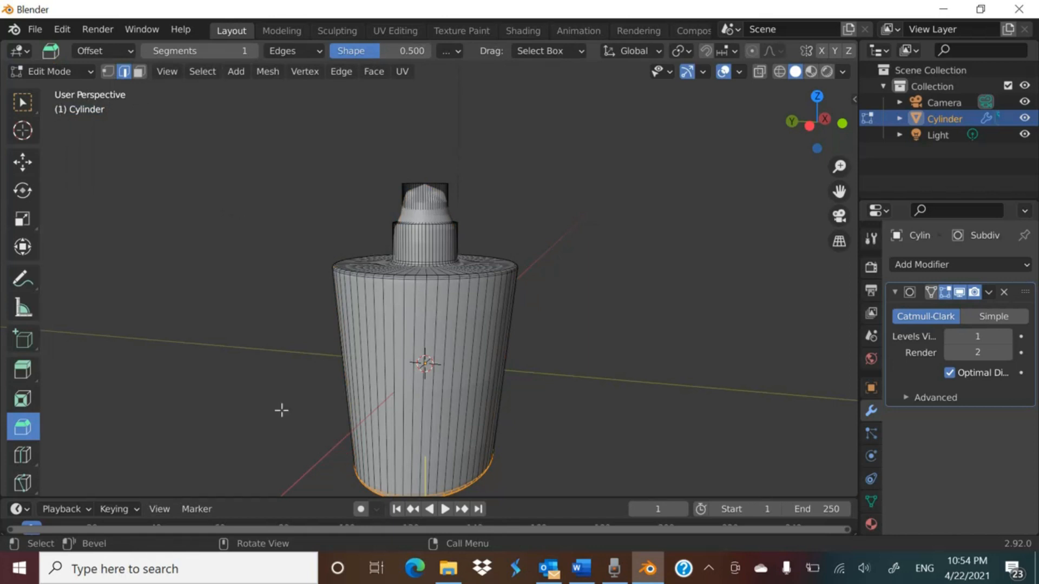
{"action": "left_click_drag", "start_coordinate": [22, 469], "coordinate": [153, 460]}
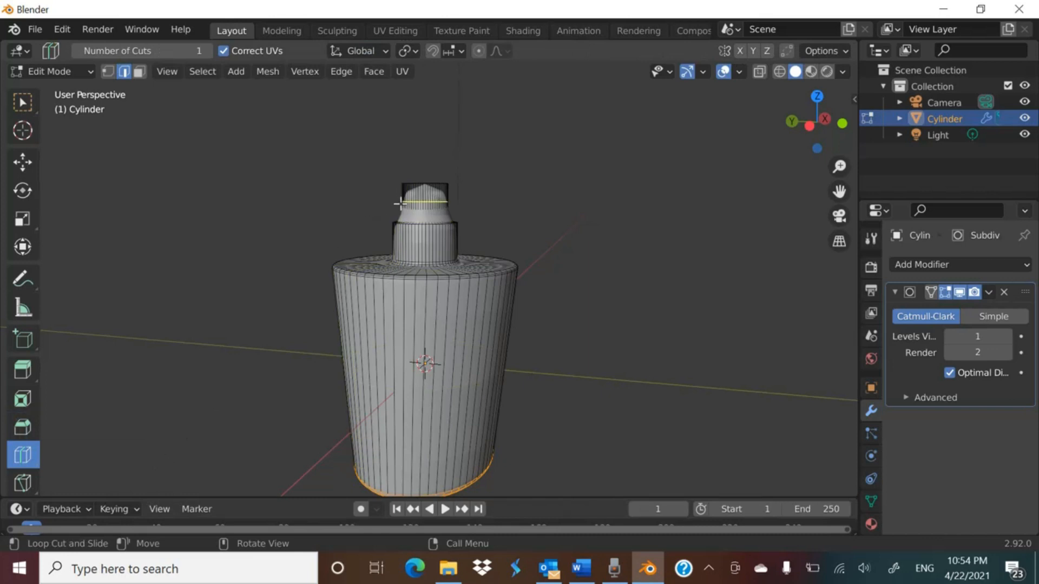
{"action": "left_click_drag", "start_coordinate": [399, 203], "coordinate": [576, 216]}
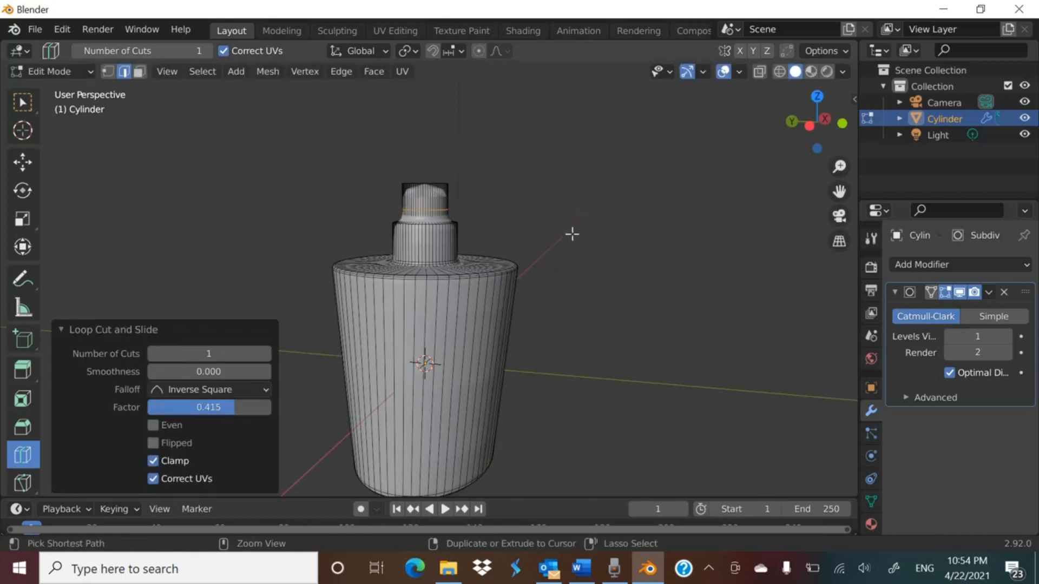
{"action": "key", "text": "Tab"}
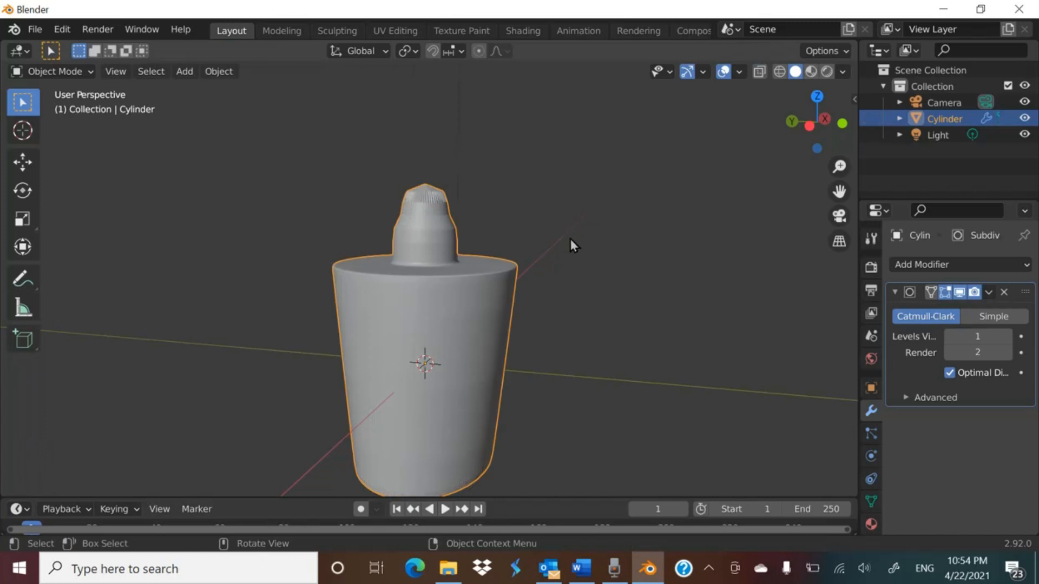
Step: Add supporting loop cuts around the stem, one near its top edge at a factor of about -0.781 and the last at 1.000
{"action": "left_click", "coordinate": [59, 73]}
{"action": "left_click", "coordinate": [65, 106]}
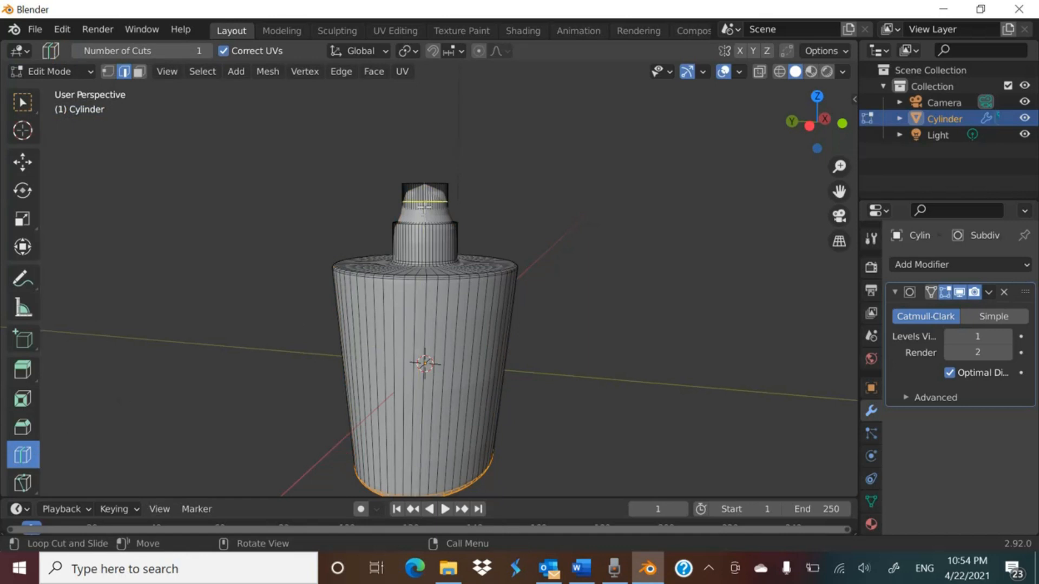
{"action": "left_click_drag", "start_coordinate": [425, 206], "coordinate": [513, 214]}
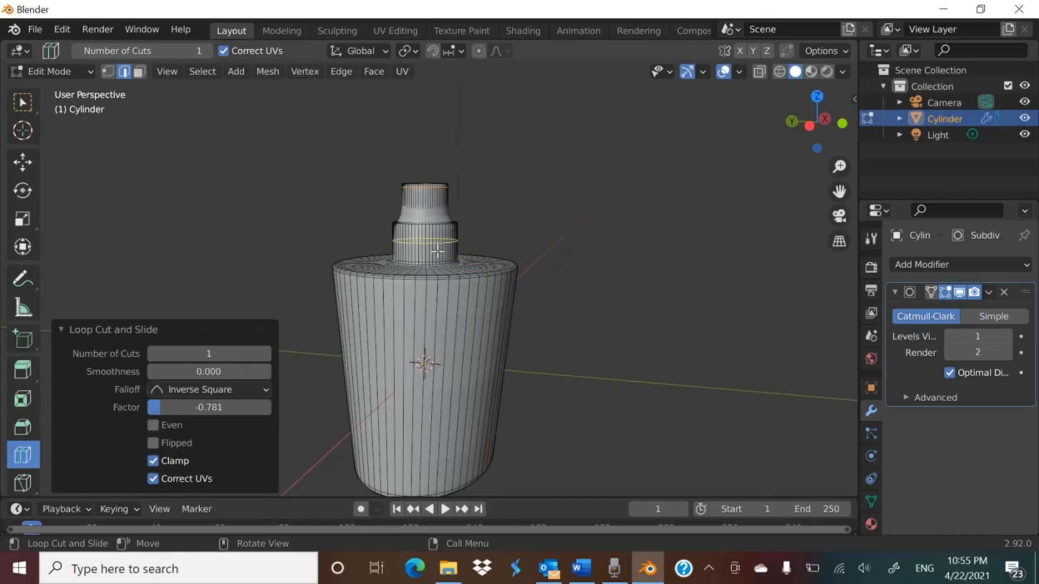
{"action": "mouse_move", "coordinate": [437, 250]}
{"action": "left_mouse_down"}
{"action": "mouse_move", "coordinate": [430, 212]}
{"action": "mouse_move", "coordinate": [437, 230]}
{"action": "left_mouse_up"}
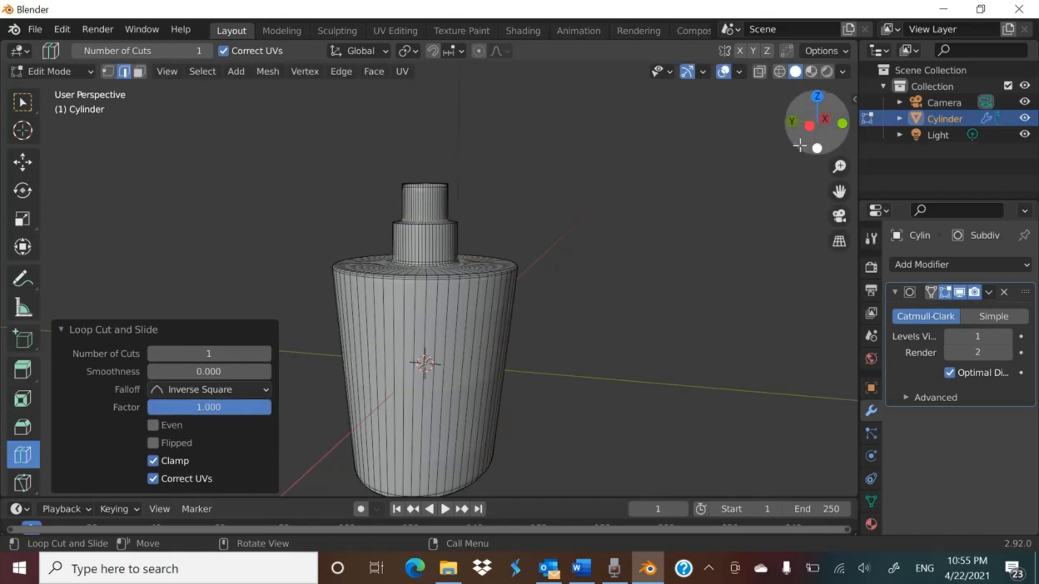
{"action": "left_click_drag", "start_coordinate": [801, 136], "coordinate": [798, 175]}
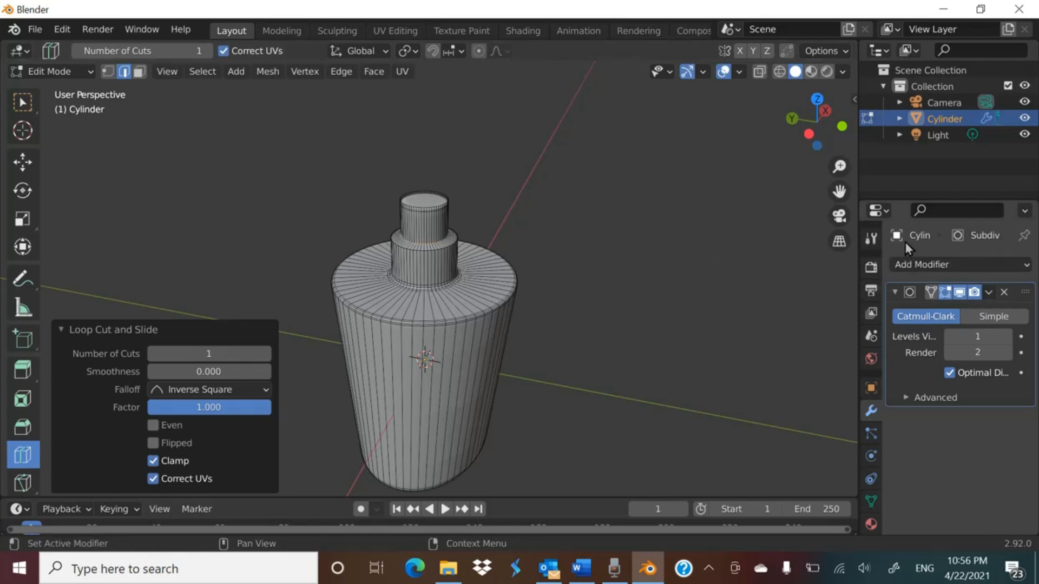
Step: Undo the stem loop cuts and remove the Subdivision Surface modifier from the plug
{"action": "left_click", "coordinate": [1004, 292]}
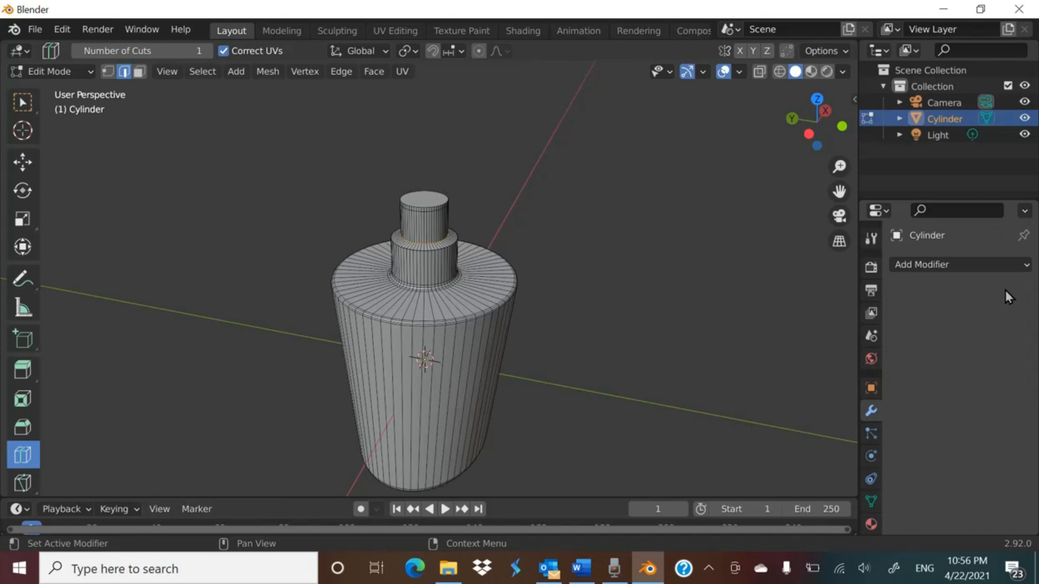
{"action": "key", "text": "ctrl+z"}
{"action": "key", "text": "ctrl+z"}
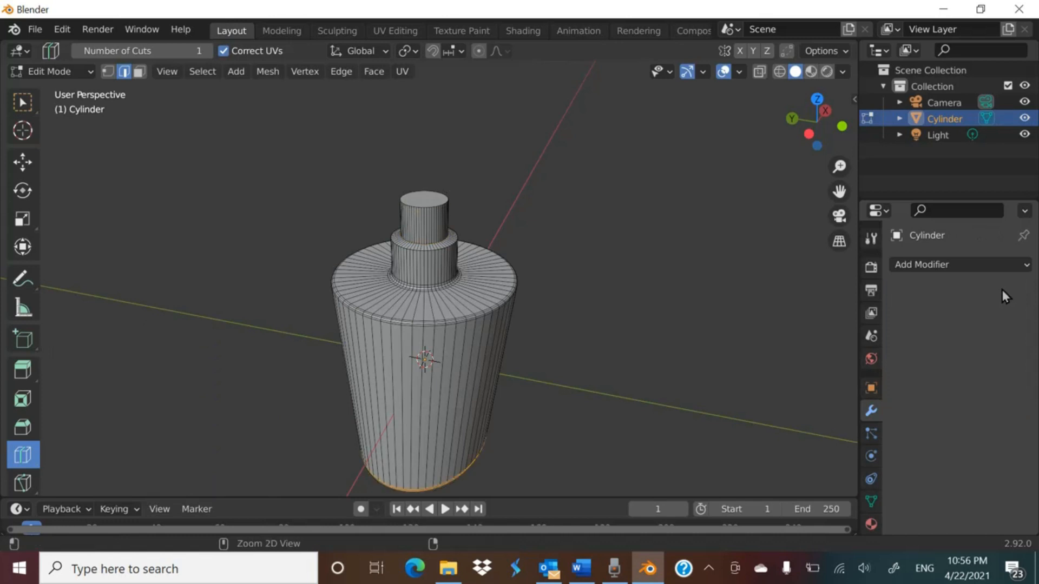
{"action": "key", "text": "ctrl+z"}
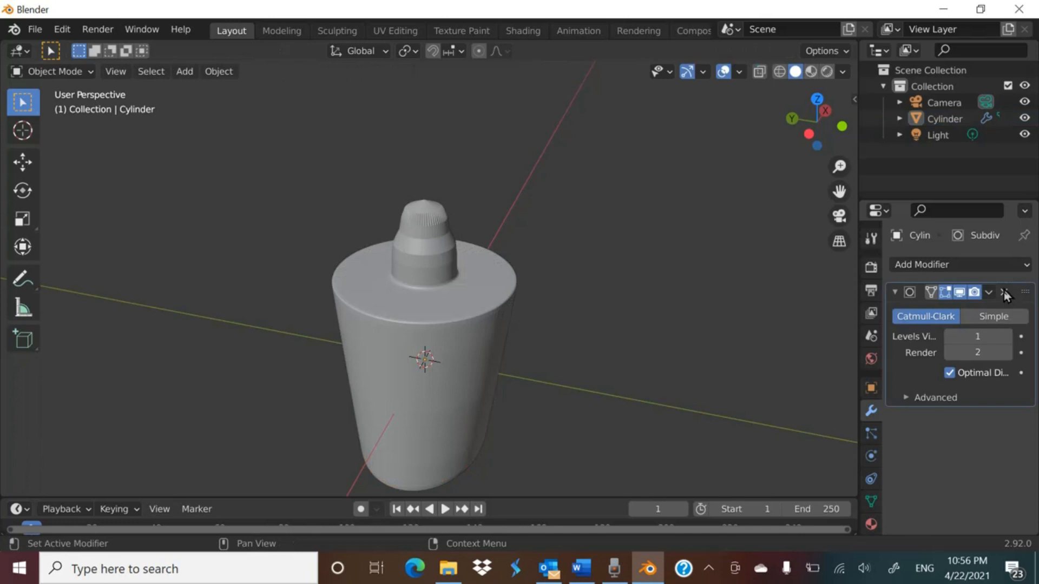
{"action": "left_click", "coordinate": [1004, 292]}
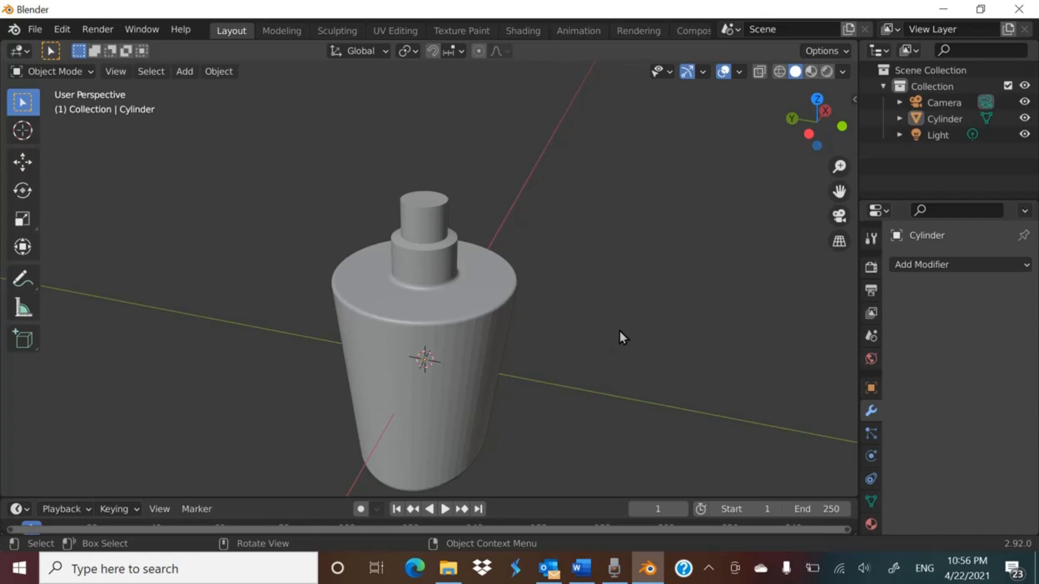
Step: In Edit Mode, scale the beveled edge loops at the plug's bottom to 0.75 along X
{"action": "left_click_drag", "start_coordinate": [796, 135], "coordinate": [819, 368]}
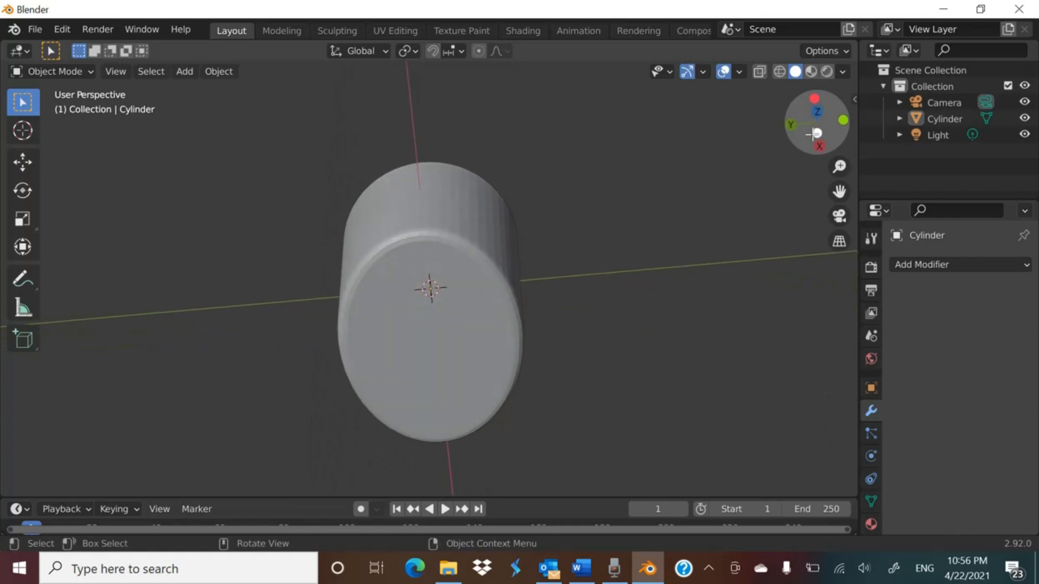
{"action": "left_click", "coordinate": [819, 134]}
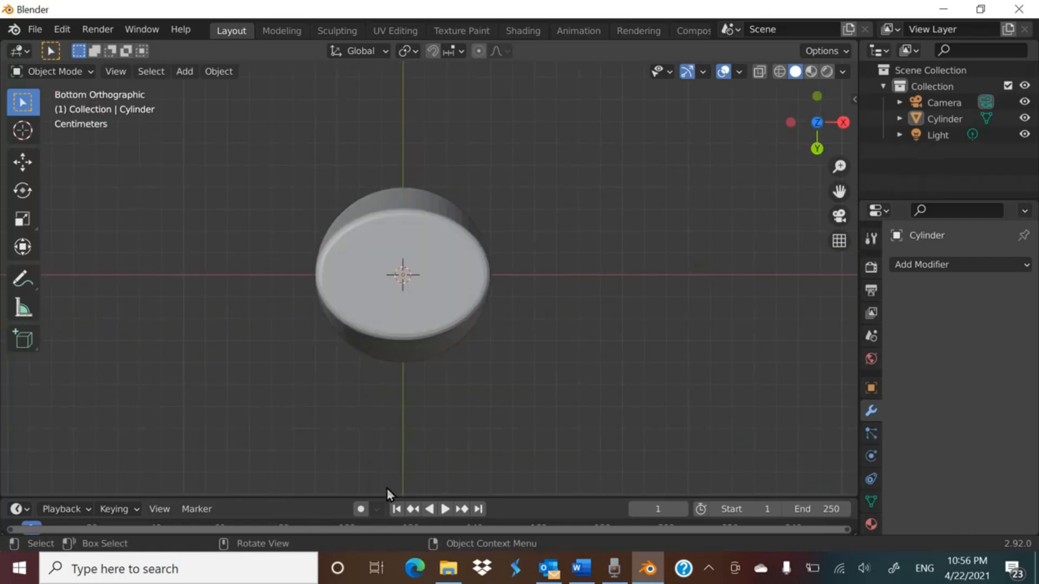
{"action": "left_click_drag", "start_coordinate": [815, 143], "coordinate": [810, 271]}
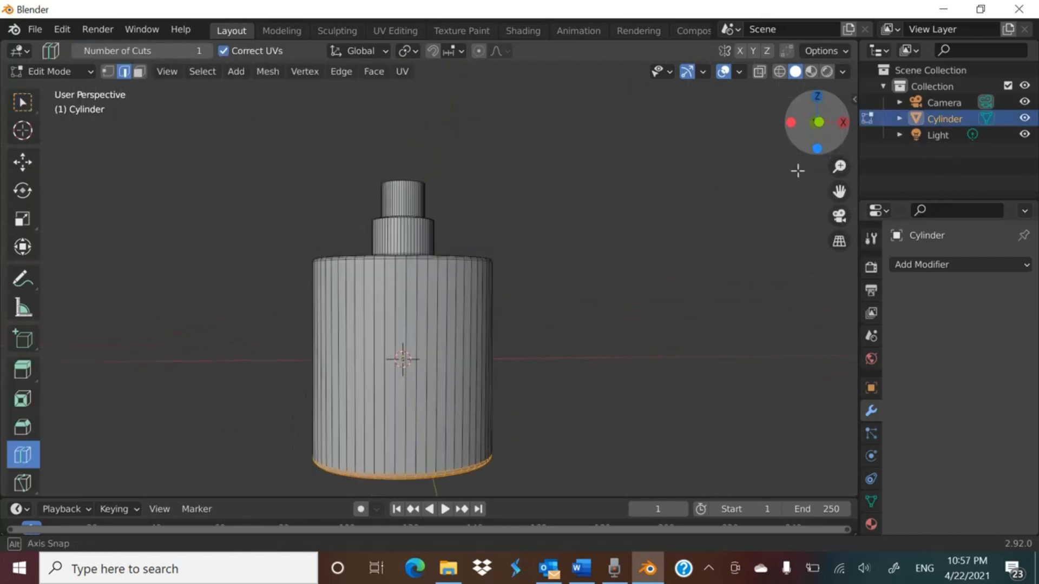
{"action": "left_click_drag", "start_coordinate": [796, 162], "coordinate": [806, 141]}
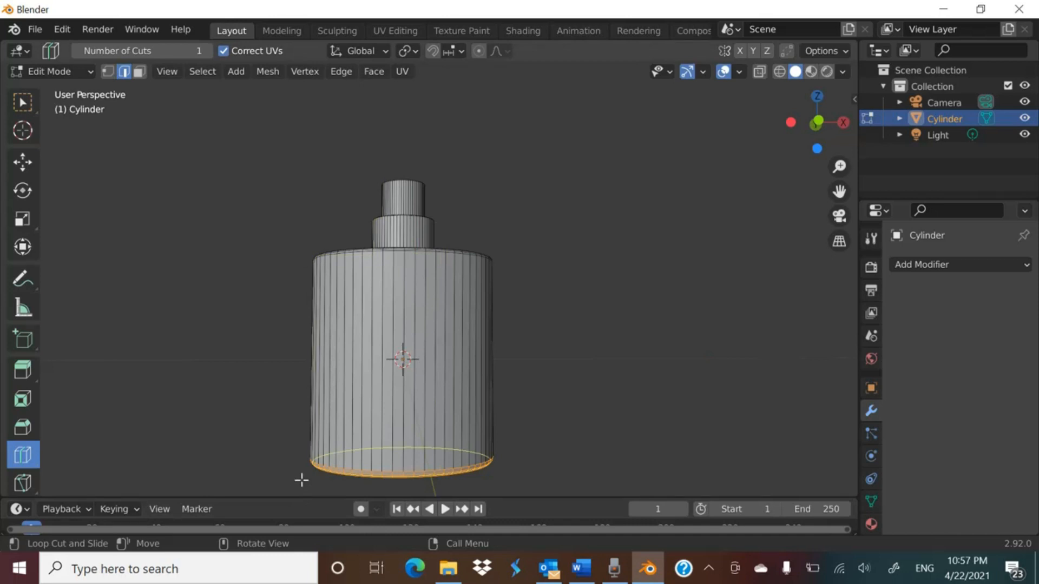
{"action": "left_click", "coordinate": [23, 224]}
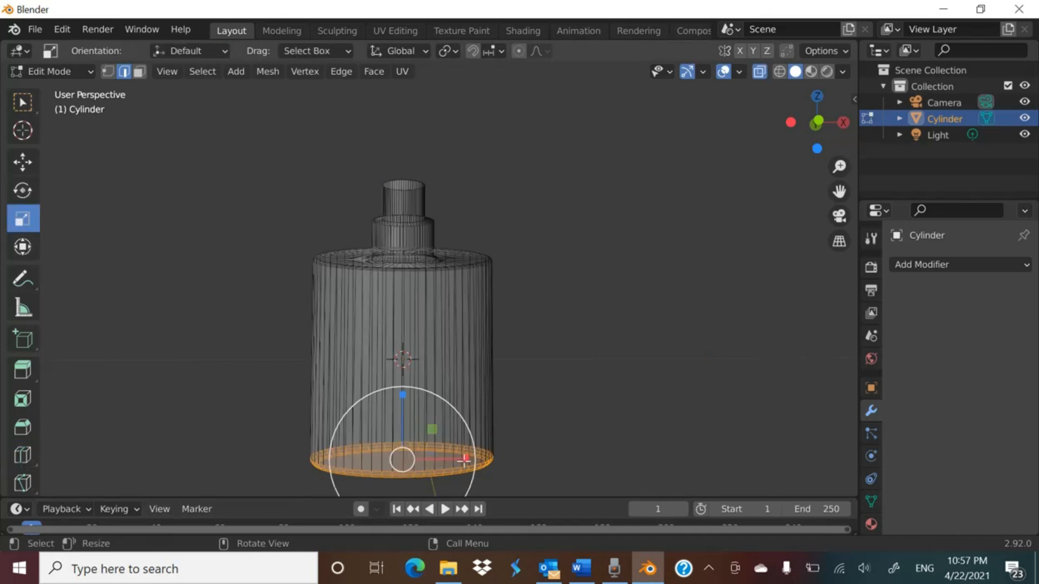
{"action": "left_click_drag", "start_coordinate": [464, 459], "coordinate": [452, 460]}
{"action": "left_click", "coordinate": [209, 410]}
{"action": "type", "text": "0.75"}
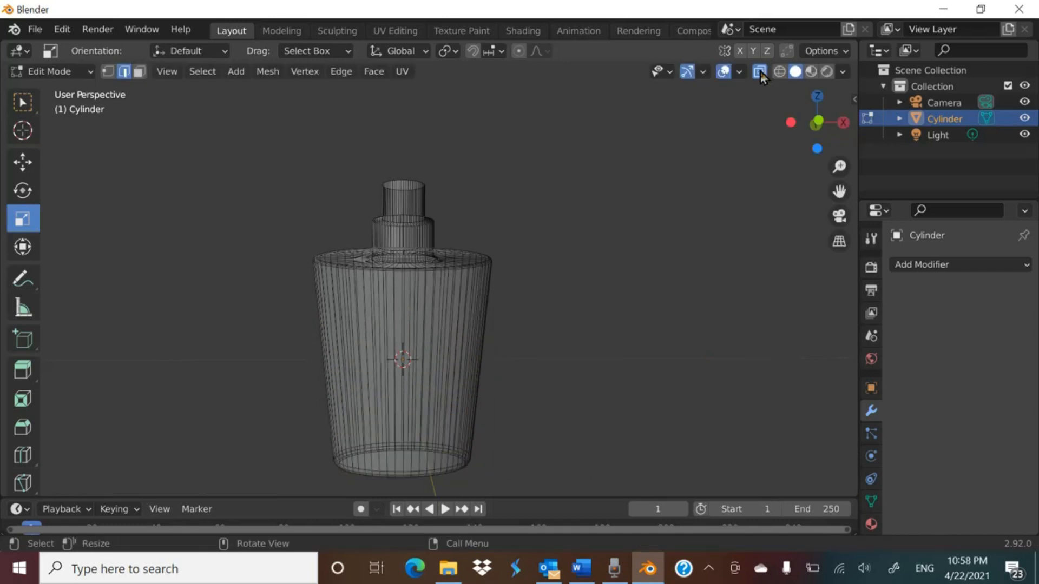
Step: Turn off X-ray display and return the plug to Object Mode
{"action": "left_click", "coordinate": [760, 73]}
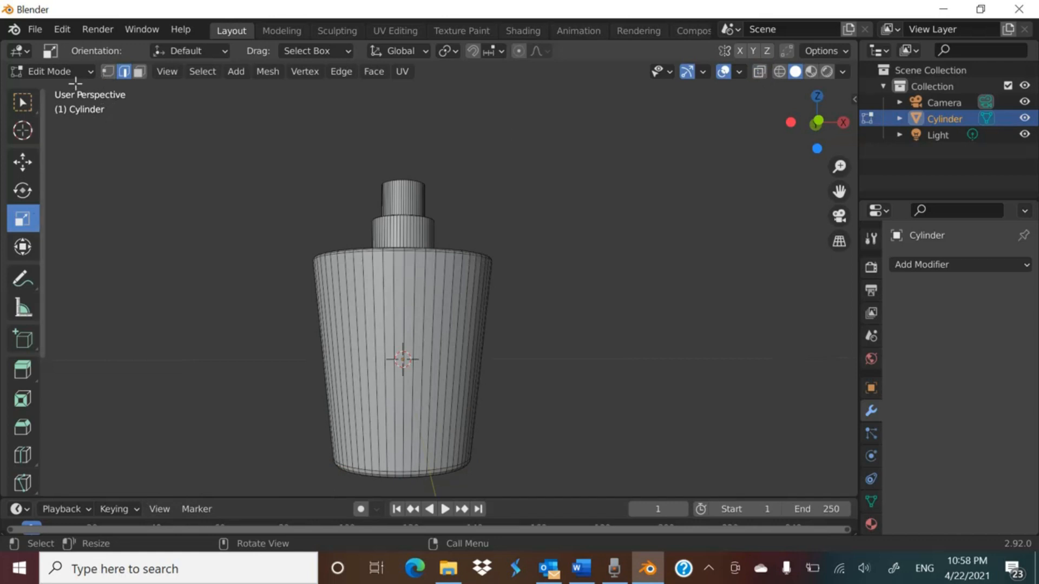
{"action": "left_click", "coordinate": [60, 73]}
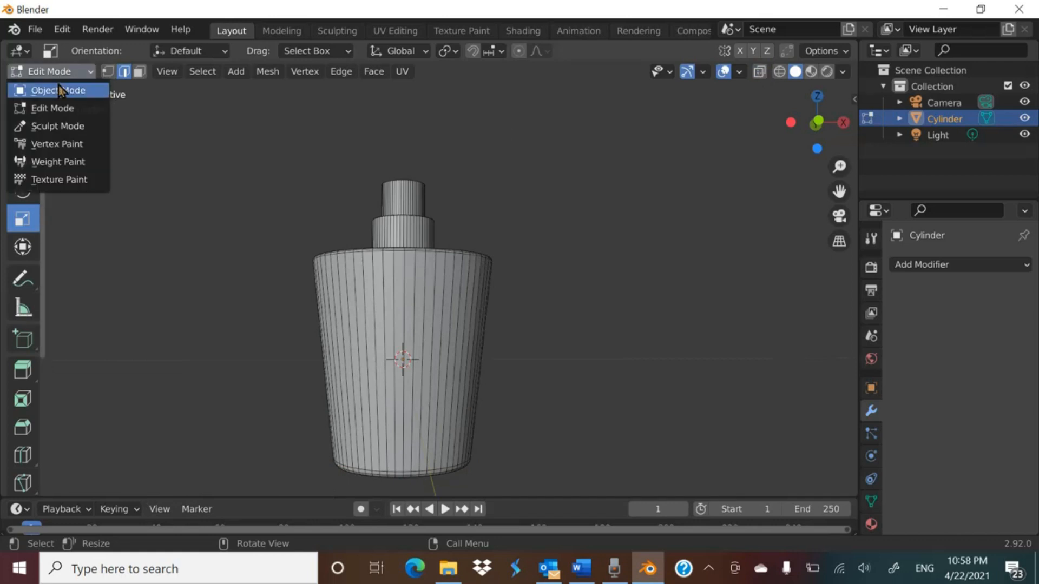
{"action": "left_click", "coordinate": [61, 91]}
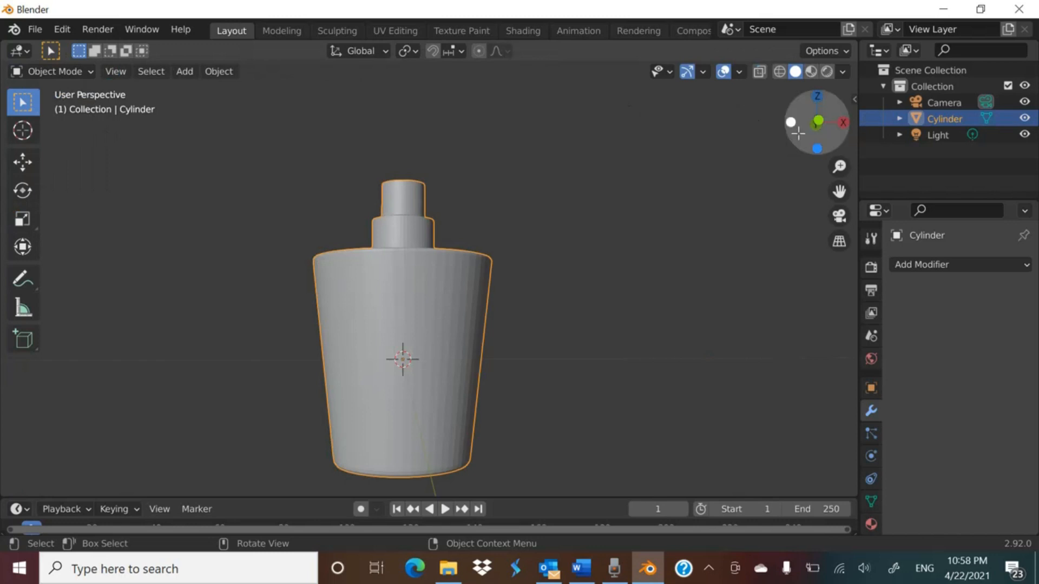
Step: Examine the plug's taper, bevels and stepped stem from straight above, straight below and several perspective angles
{"action": "mouse_move", "coordinate": [814, 118]}
{"action": "left_mouse_down"}
{"action": "mouse_move", "coordinate": [791, 452]}
{"action": "mouse_move", "coordinate": [804, 413]}
{"action": "mouse_move", "coordinate": [814, 466]}
{"action": "mouse_move", "coordinate": [816, 190]}
{"action": "mouse_move", "coordinate": [857, 370]}
{"action": "mouse_move", "coordinate": [14, 385]}
{"action": "mouse_move", "coordinate": [800, 109]}
{"action": "left_mouse_up"}
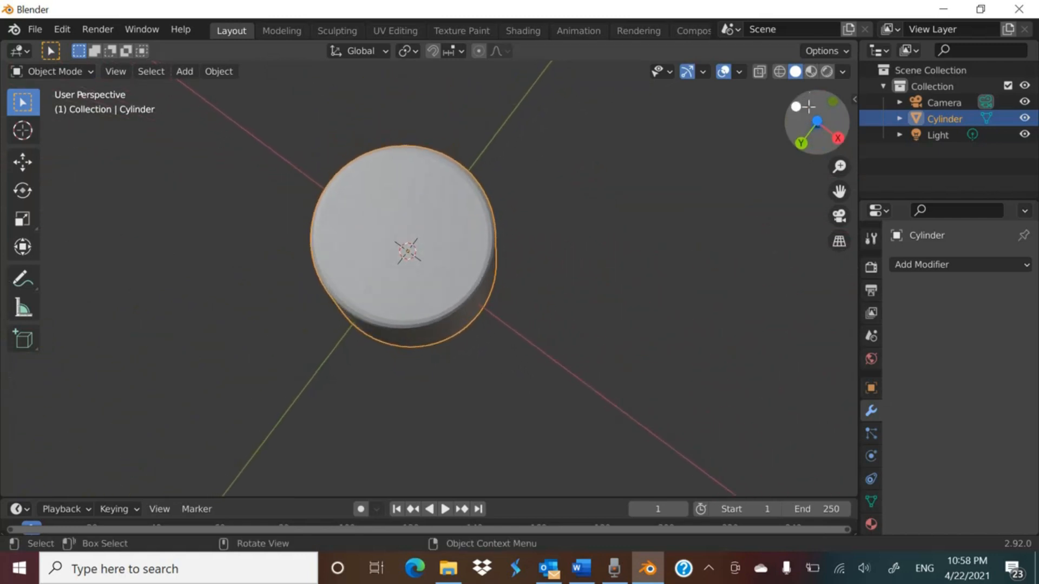
{"action": "left_click", "coordinate": [816, 122]}
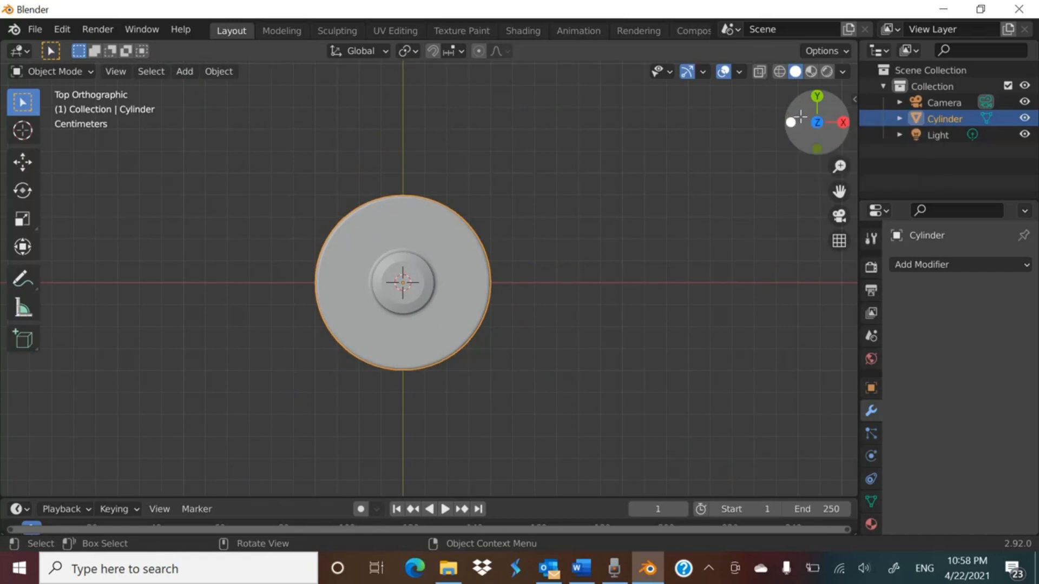
{"action": "left_click_drag", "start_coordinate": [816, 121], "coordinate": [817, 123]}
{"action": "left_click", "coordinate": [817, 122]}
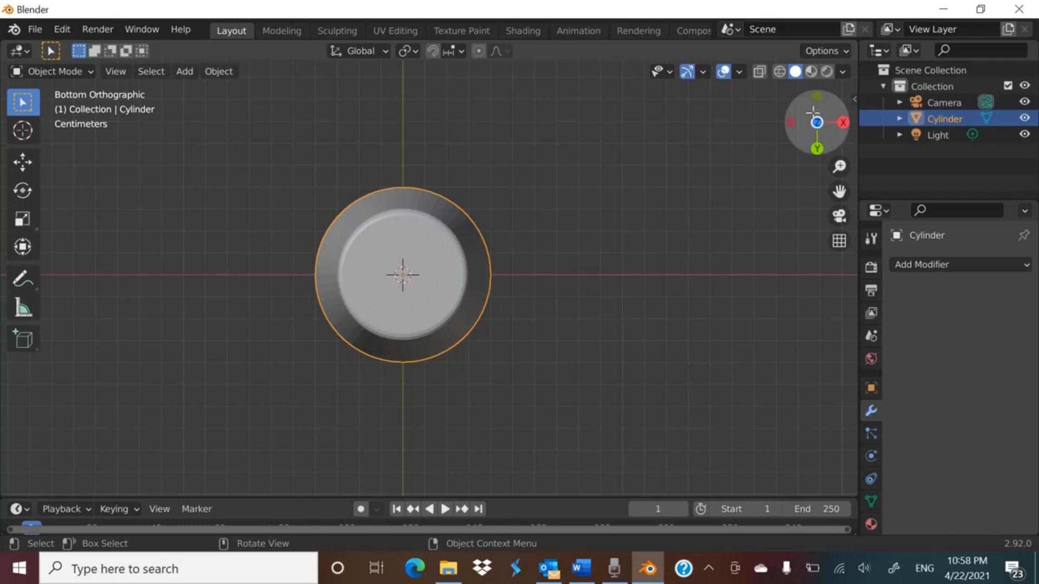
{"action": "left_click_drag", "start_coordinate": [810, 118], "coordinate": [752, 319]}
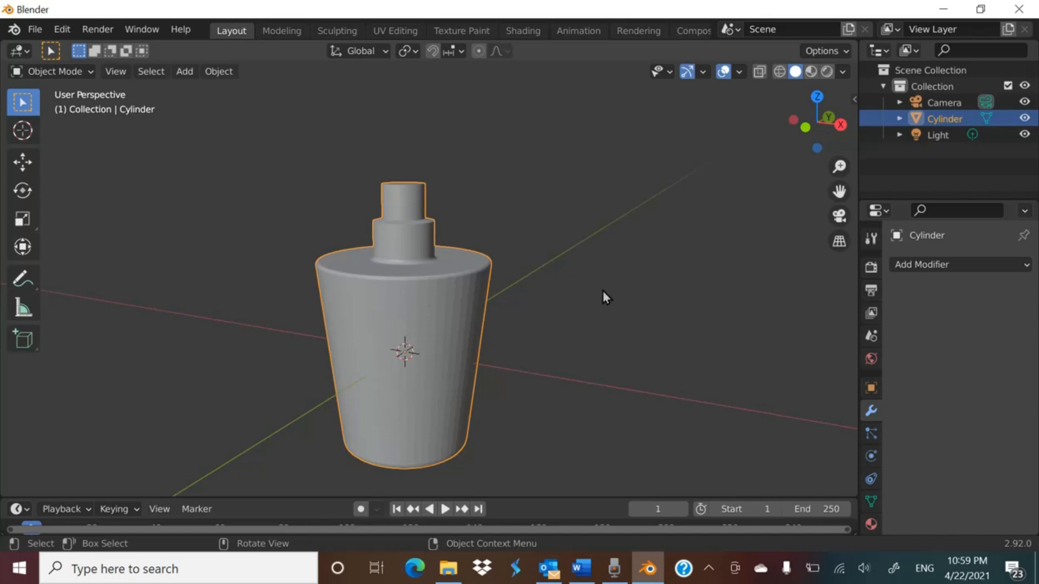
{"action": "mouse_move", "coordinate": [809, 139]}
{"action": "left_mouse_down"}
{"action": "mouse_move", "coordinate": [861, 131]}
{"action": "mouse_move", "coordinate": [747, 118]}
{"action": "mouse_move", "coordinate": [725, 98]}
{"action": "mouse_move", "coordinate": [692, 95]}
{"action": "mouse_move", "coordinate": [693, 132]}
{"action": "mouse_move", "coordinate": [723, 158]}
{"action": "mouse_move", "coordinate": [805, 138]}
{"action": "left_mouse_up"}
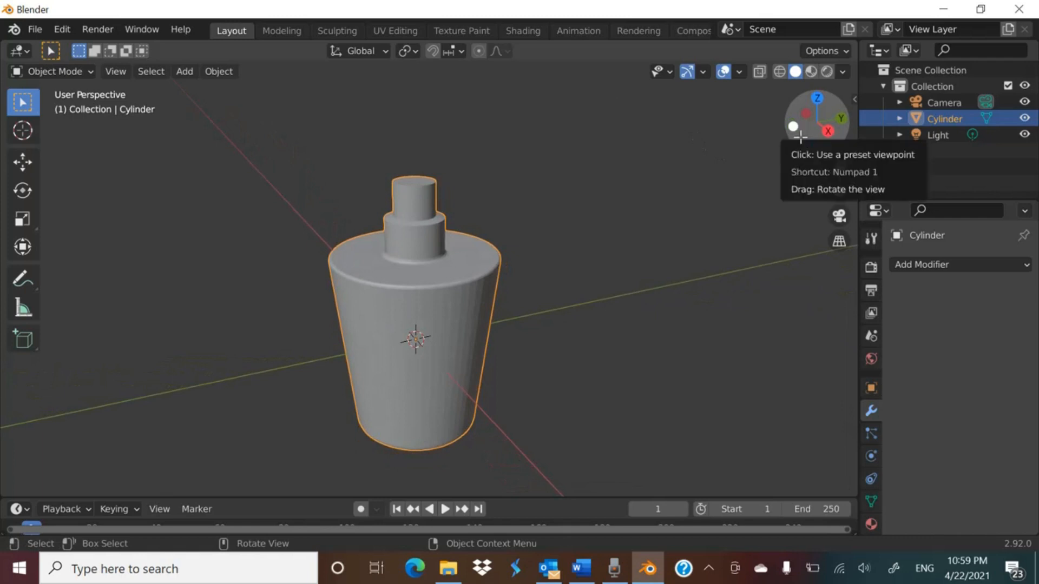